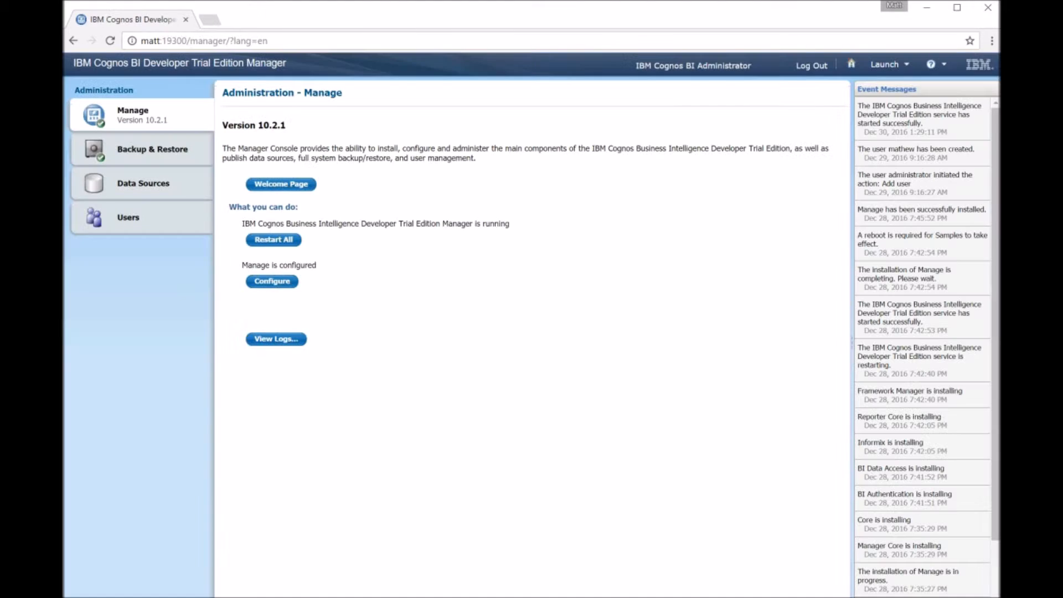
{"action": "left_click", "coordinate": [141, 218]}
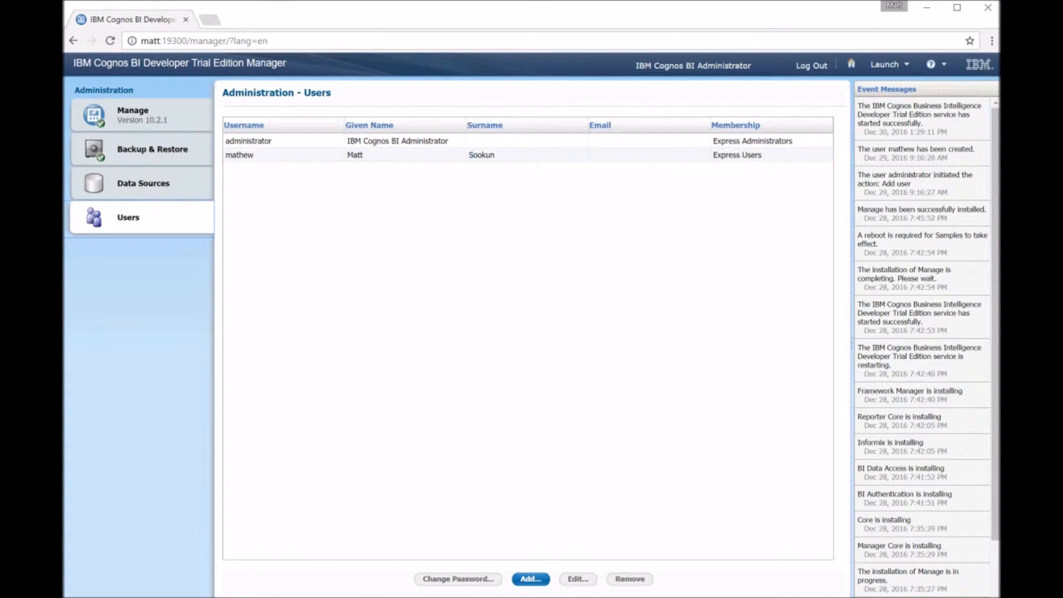
{"action": "left_click", "coordinate": [531, 579]}
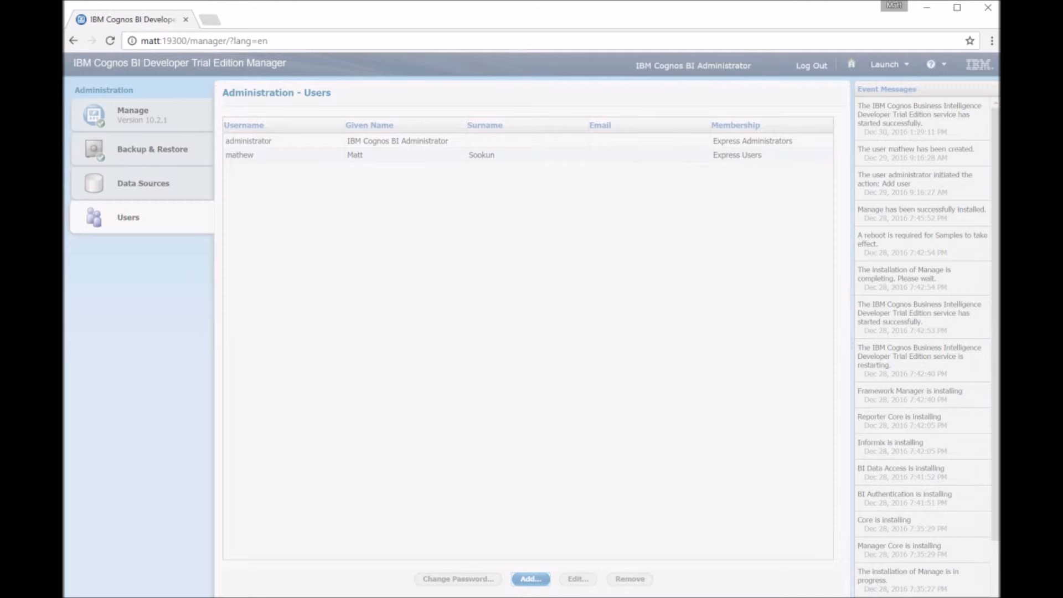
{"action": "left_click", "coordinate": [386, 334]}
{"action": "left_click", "coordinate": [401, 320]}
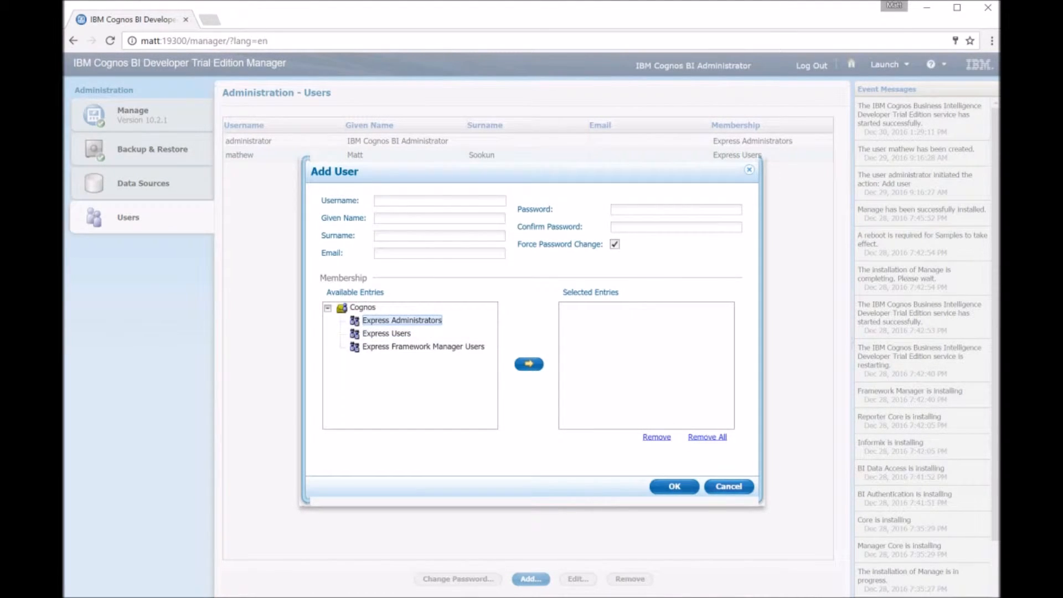
{"action": "left_click", "coordinate": [728, 486]}
Open My Workspaces from the Manager welcome page.
{"action": "left_click", "coordinate": [141, 115]}
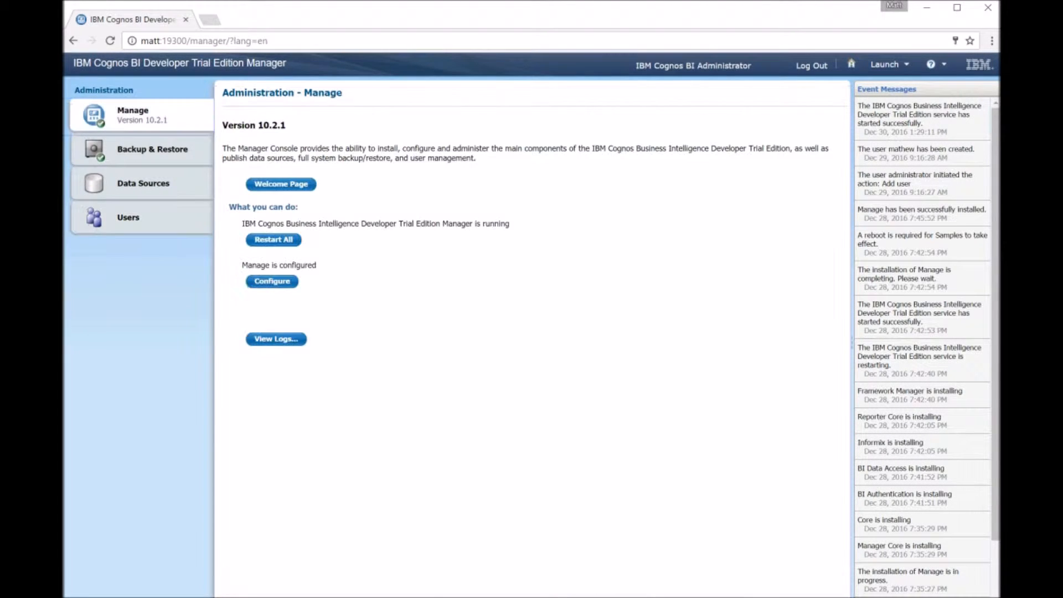
{"action": "left_click", "coordinate": [281, 184]}
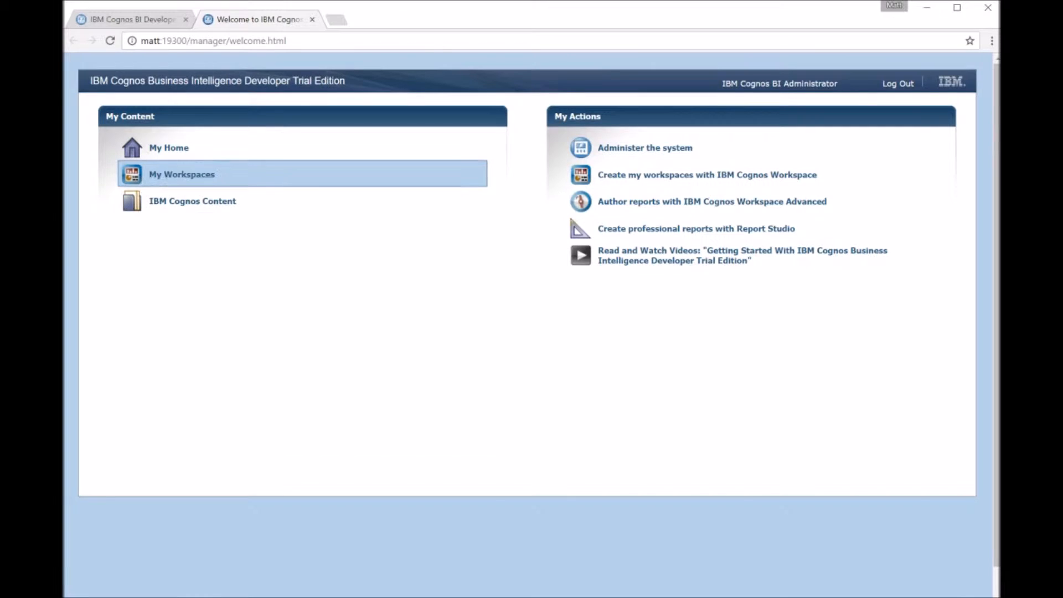
{"action": "left_click", "coordinate": [181, 174]}
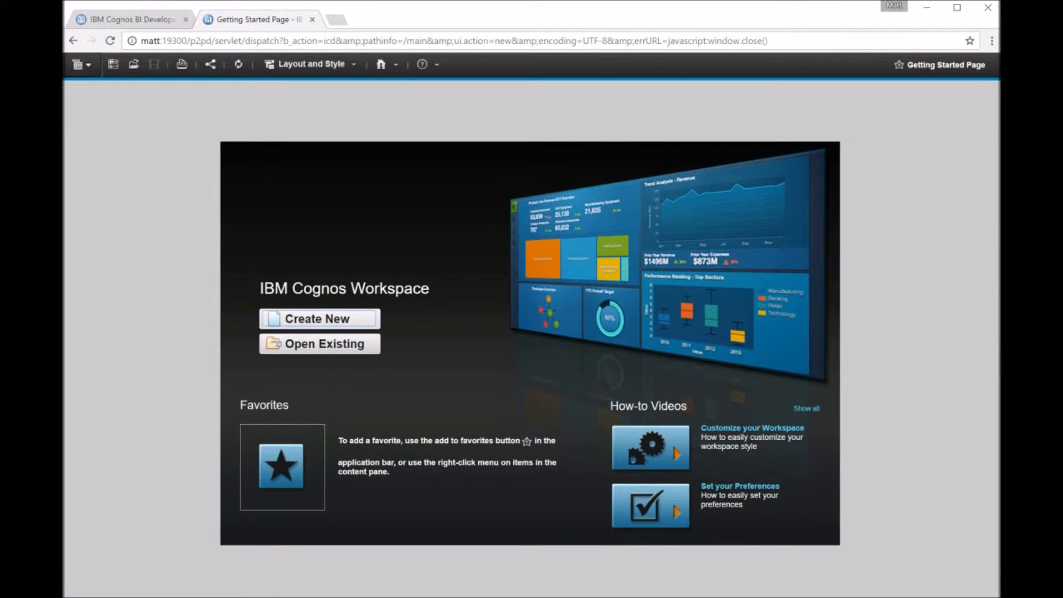
Try to open an existing workspace from the Samples folder.
{"action": "left_click", "coordinate": [320, 344]}
{"action": "double_click", "coordinate": [434, 272]}
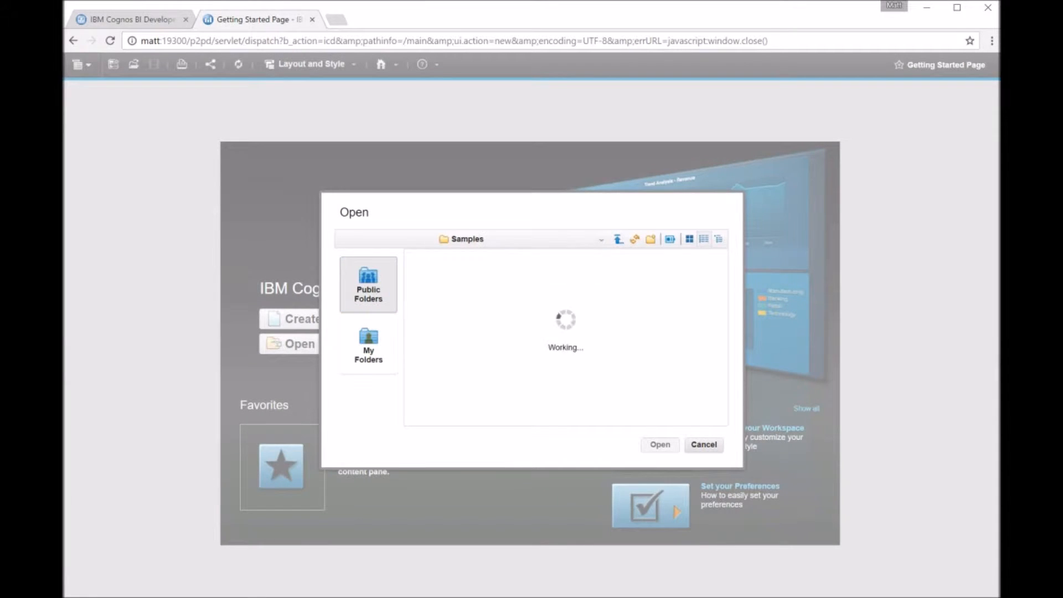
{"action": "double_click", "coordinate": [434, 272]}
{"action": "double_click", "coordinate": [468, 271]}
{"action": "left_click", "coordinate": [452, 358]}
{"action": "left_click", "coordinate": [660, 445]}
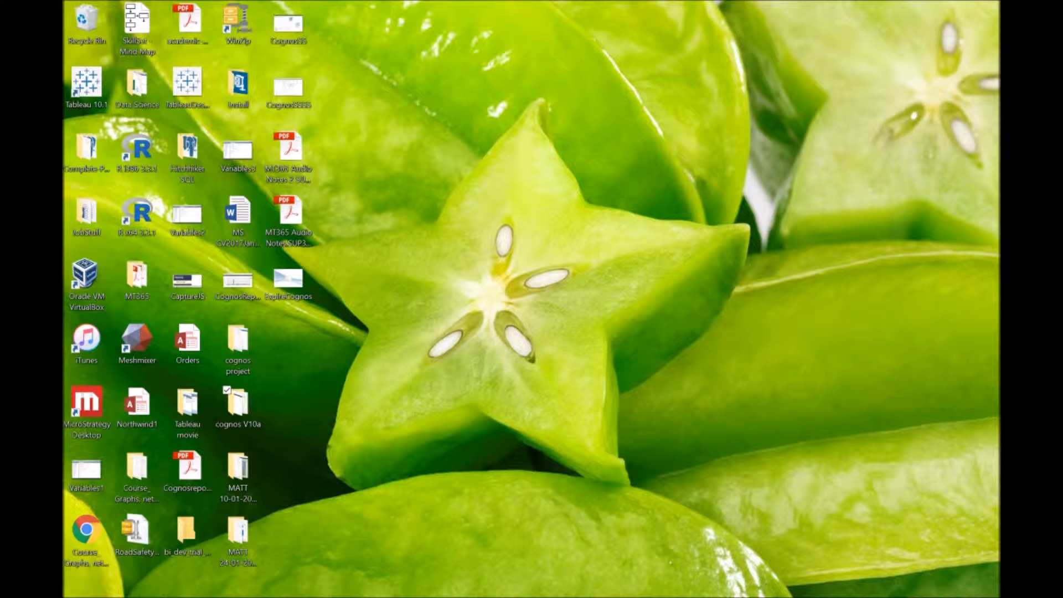
Launch IBM Cognos BI from the Start menu search.
{"action": "key", "text": "super"}
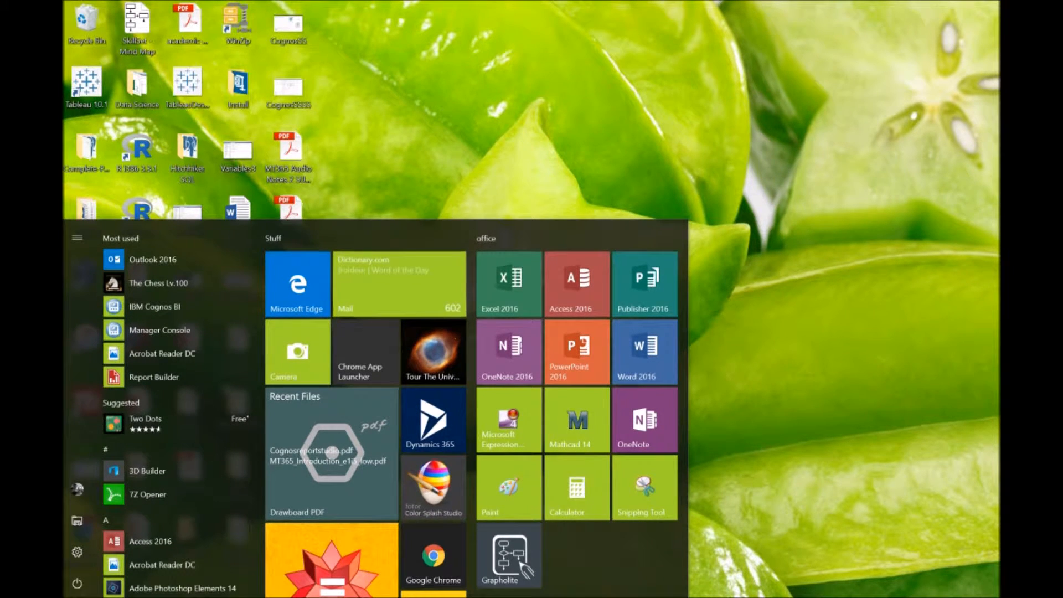
{"action": "type", "text": "ibm"}
{"action": "key", "text": "Return"}
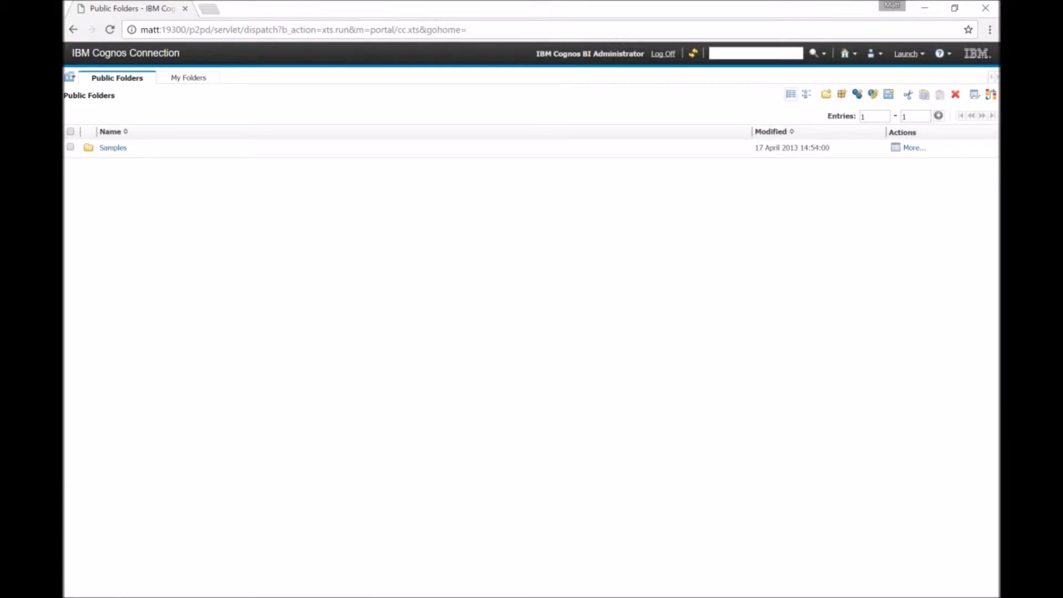
Launch Manager Console from the Start menu search.
{"action": "key", "text": "super"}
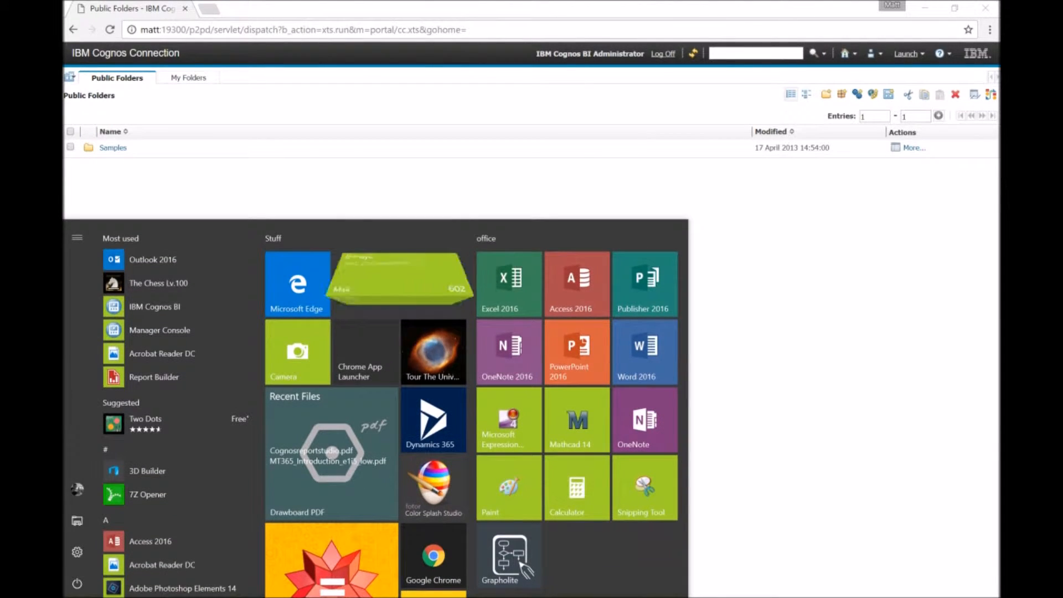
{"action": "type", "text": "i"}
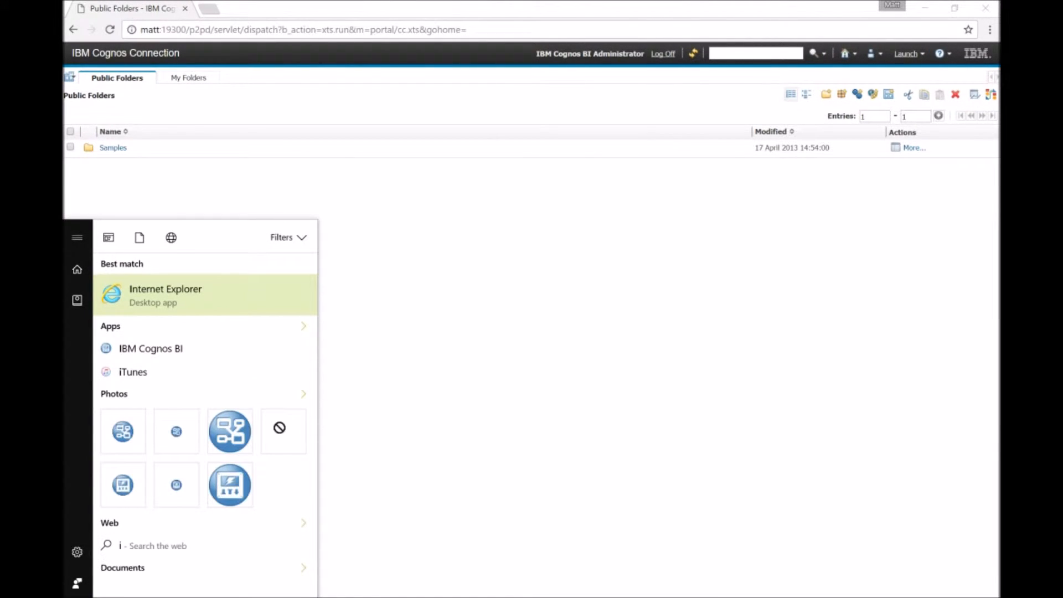
{"action": "key", "text": "BackSpace"}
{"action": "type", "text": "manag"}
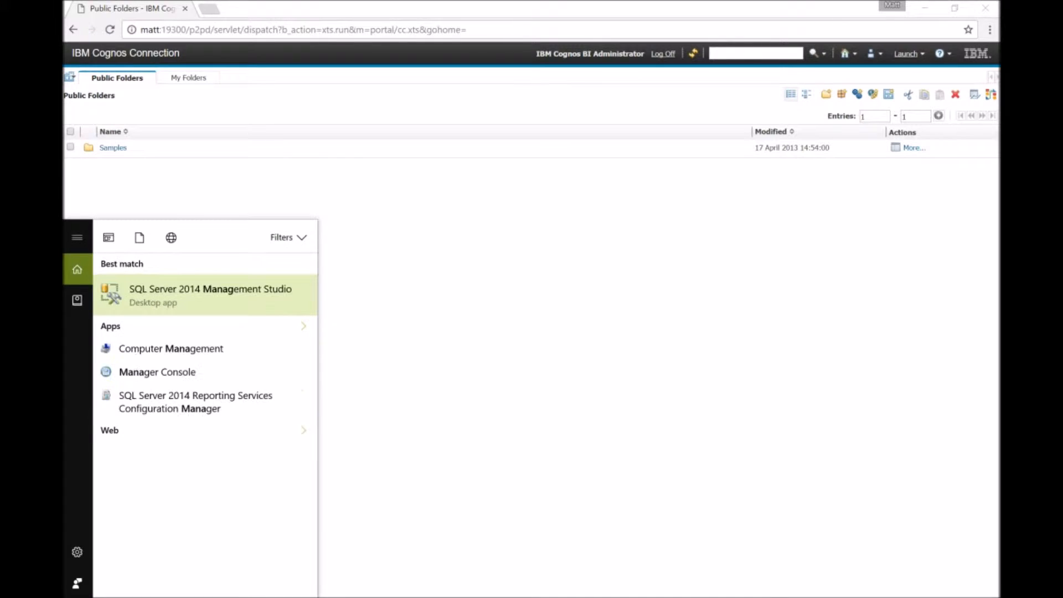
{"action": "type", "text": "er"}
{"action": "key", "text": "Return"}
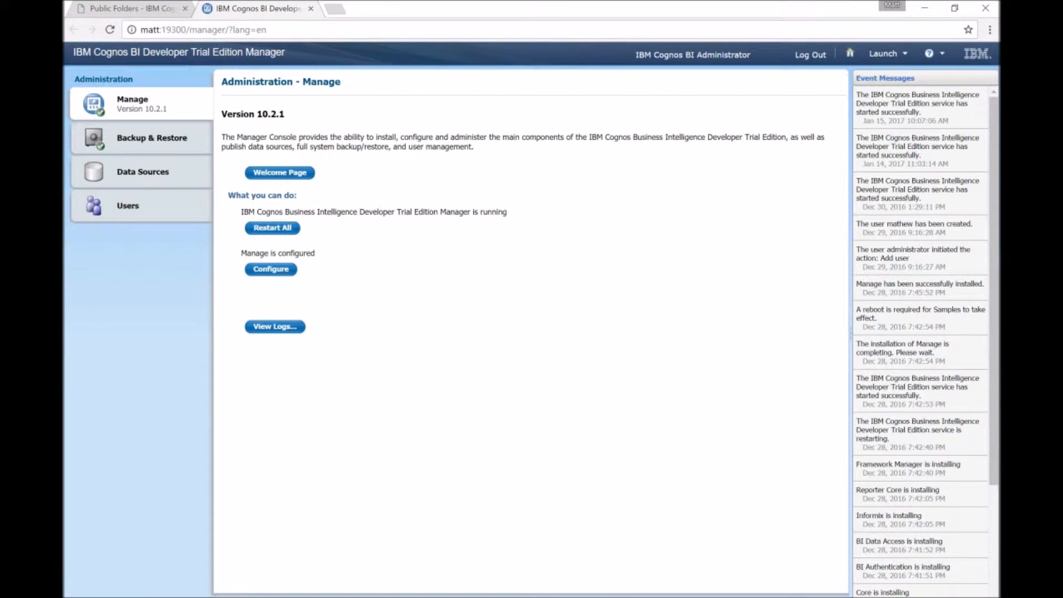
Open My Workspaces from the welcome page and create a new workspace.
{"action": "left_click", "coordinate": [280, 172]}
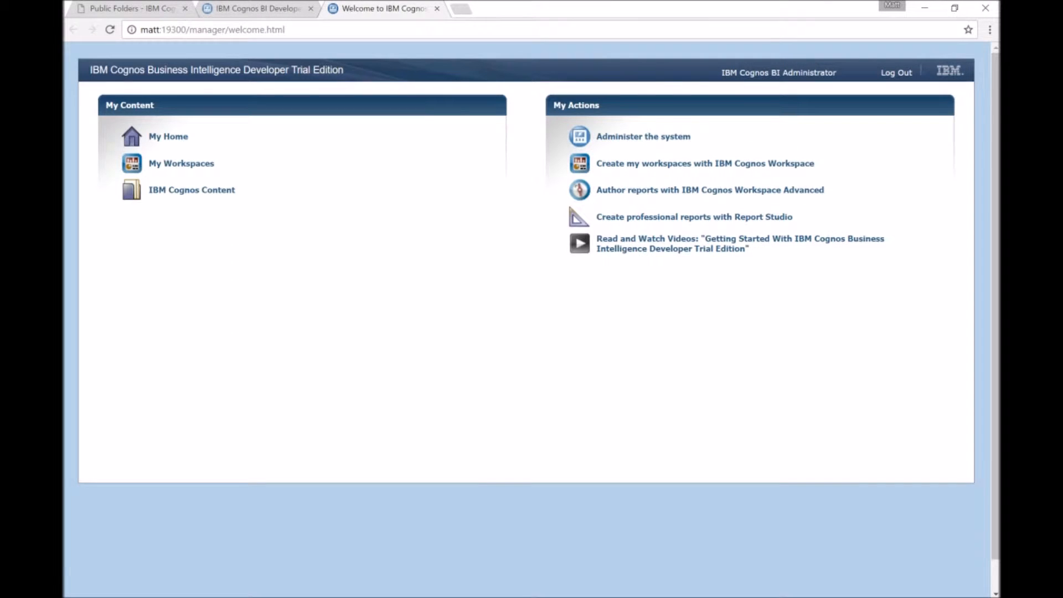
{"action": "left_click", "coordinate": [181, 163]}
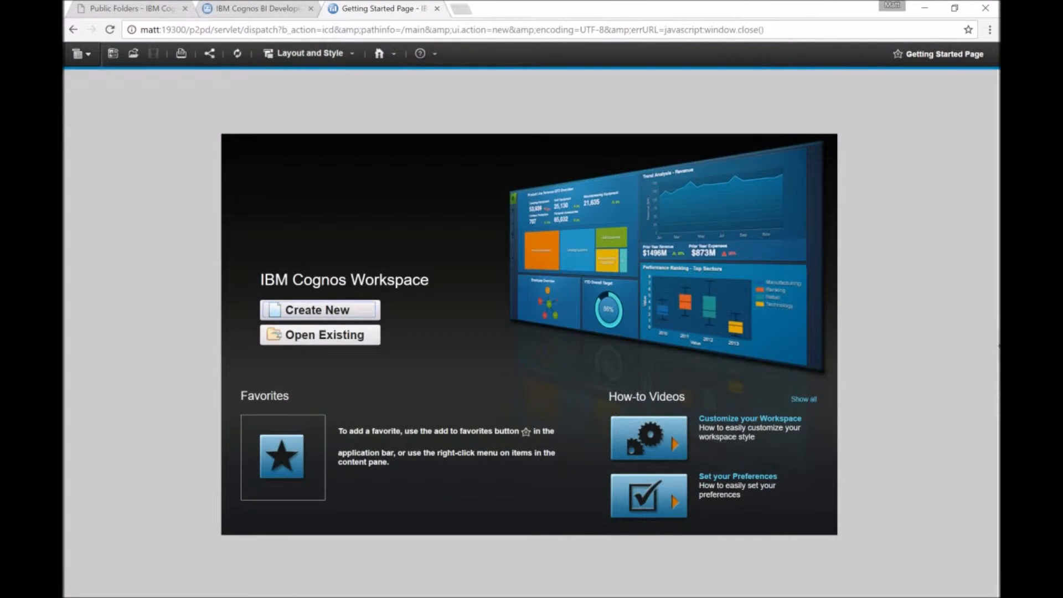
{"action": "left_click", "coordinate": [320, 310]}
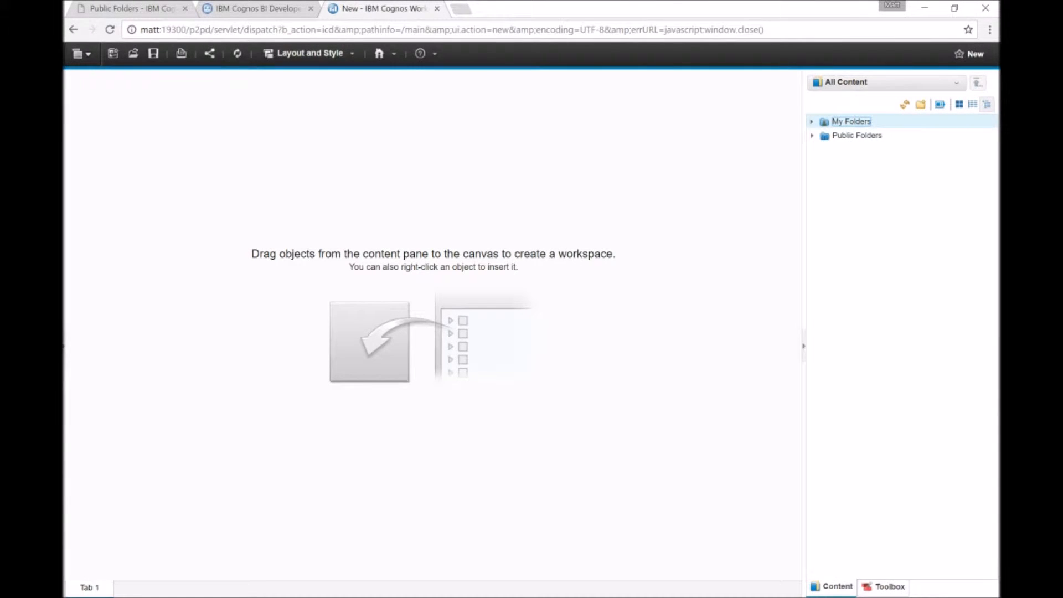
Add the Gross Margin by region chart from GO Data Warehouse (query) > Cognos Workspace Source Reports to the canvas.
{"action": "left_click", "coordinate": [812, 135]}
{"action": "left_click", "coordinate": [824, 150]}
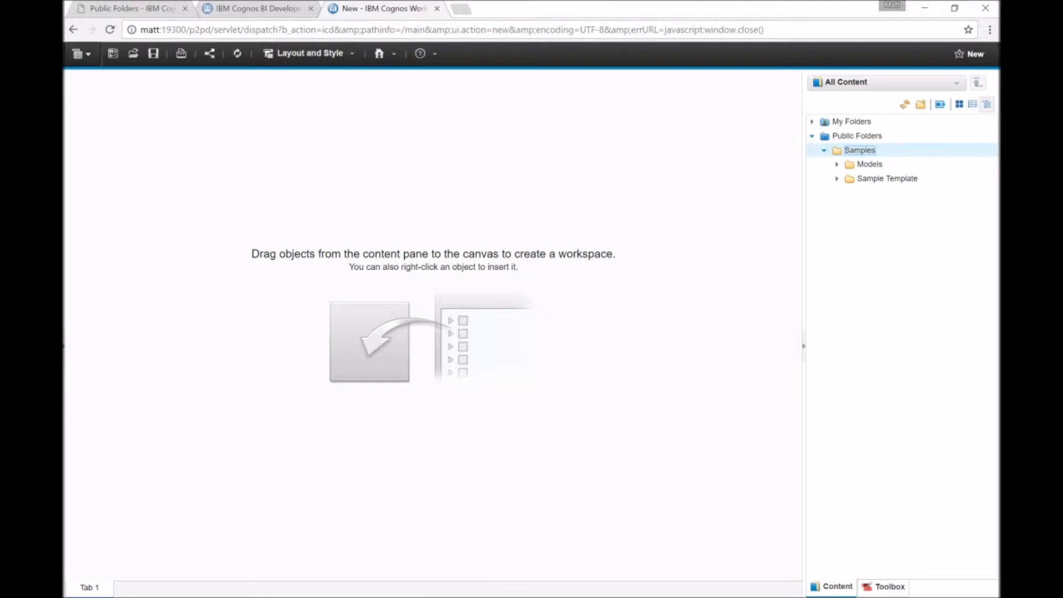
{"action": "left_click", "coordinate": [837, 164]}
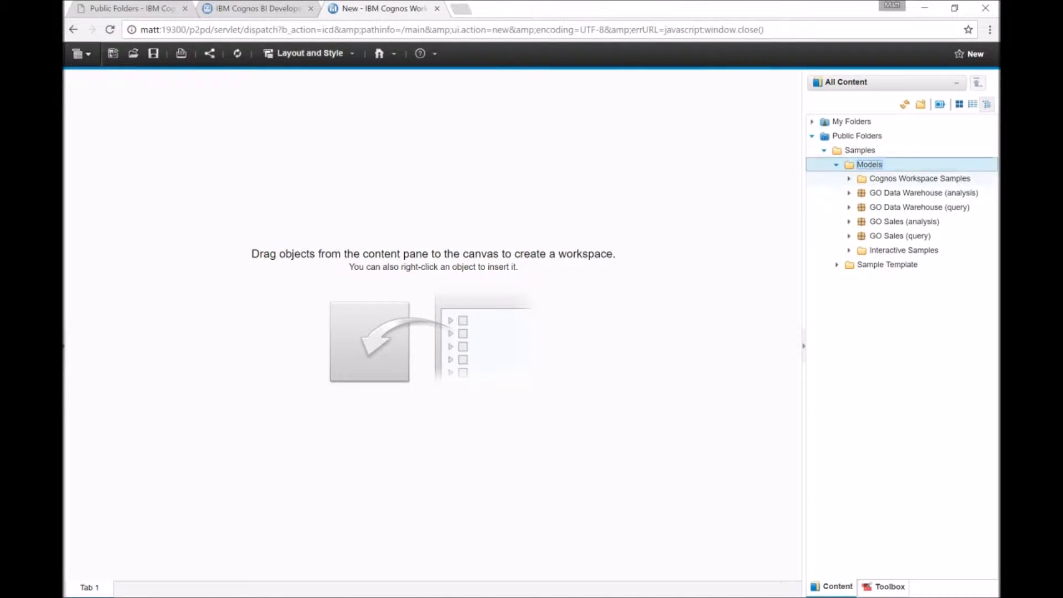
{"action": "left_click", "coordinate": [849, 207]}
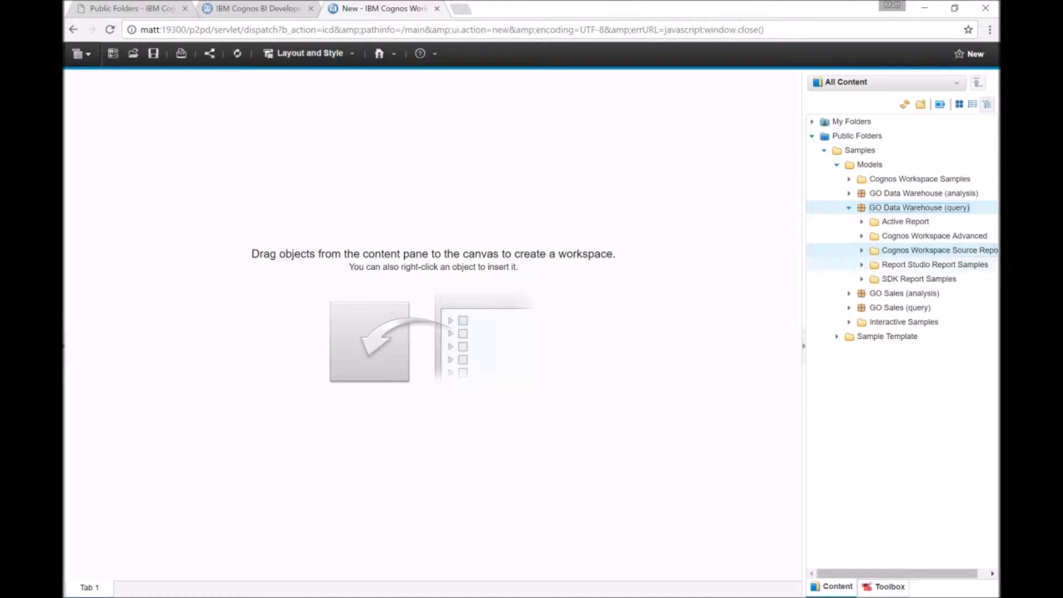
{"action": "left_click", "coordinate": [861, 251]}
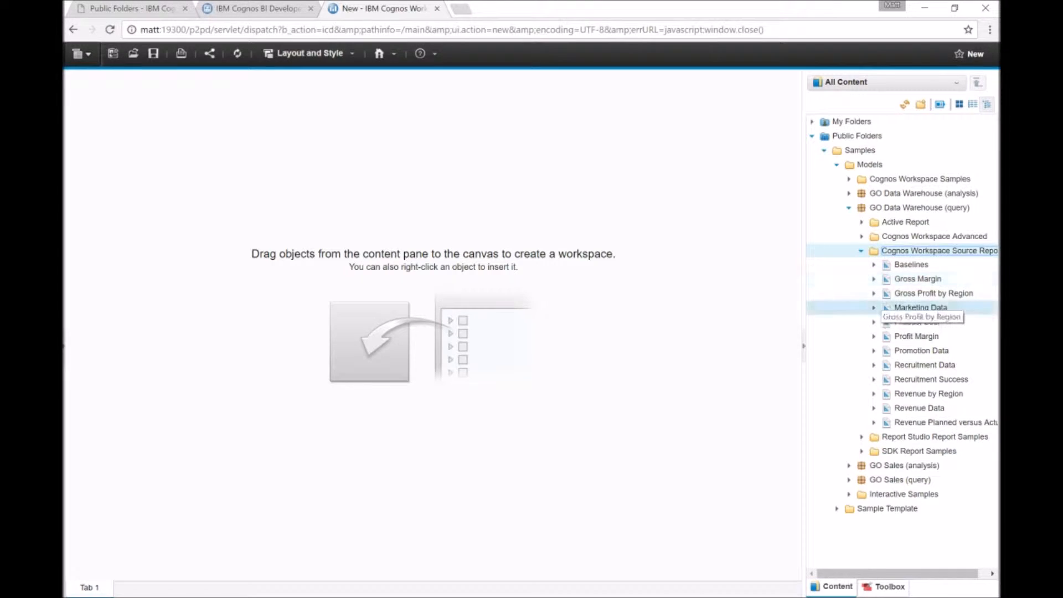
{"action": "left_click_drag", "start_coordinate": [914, 279], "coordinate": [902, 307]}
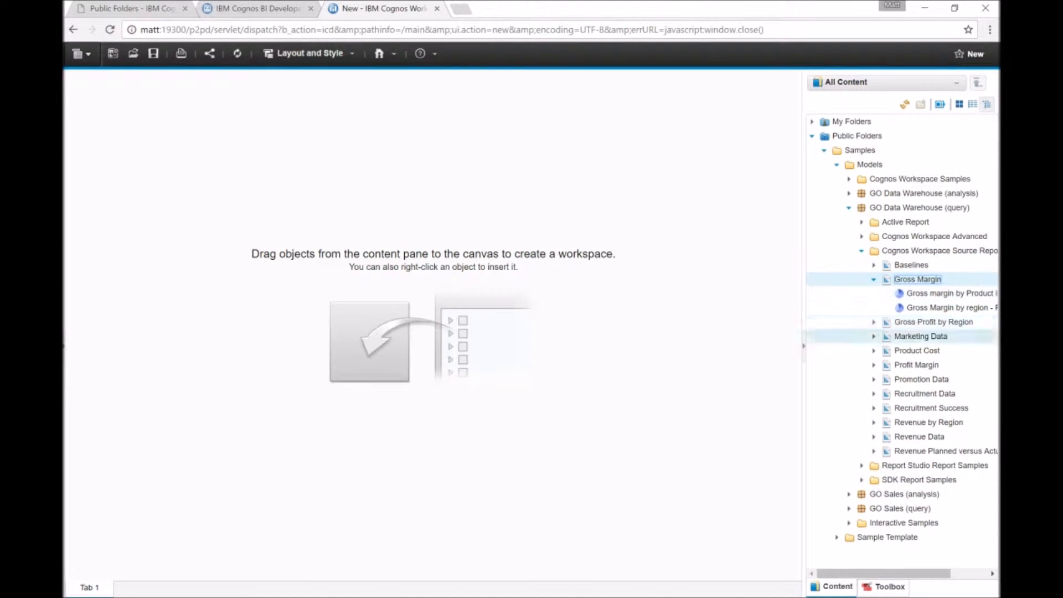
{"action": "left_click_drag", "start_coordinate": [935, 307], "coordinate": [87, 91]}
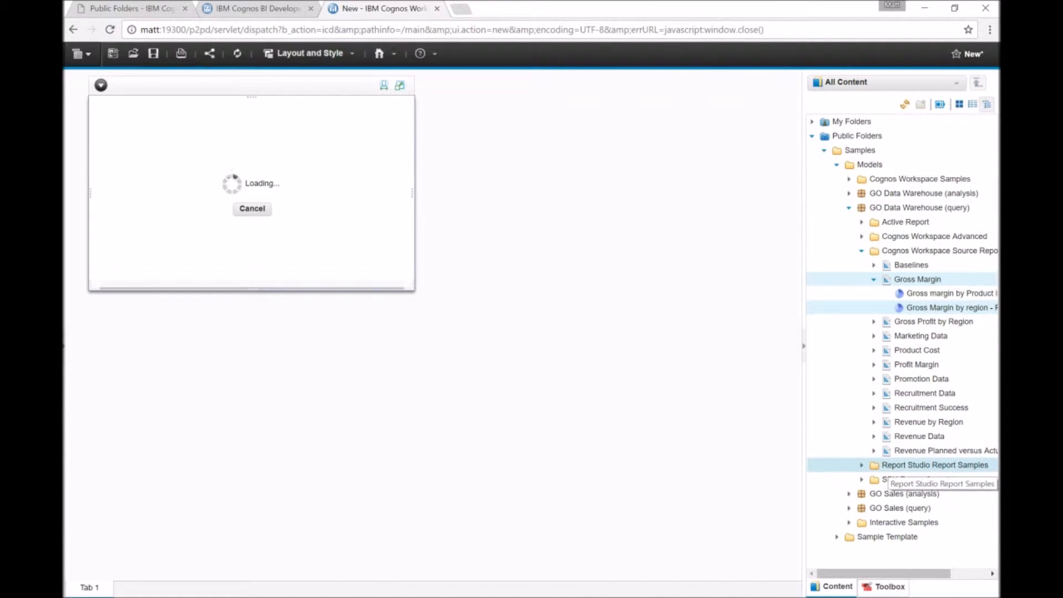
Add the Marketing Data Advertising crosstab to the lower part of the canvas.
{"action": "left_click", "coordinate": [874, 336]}
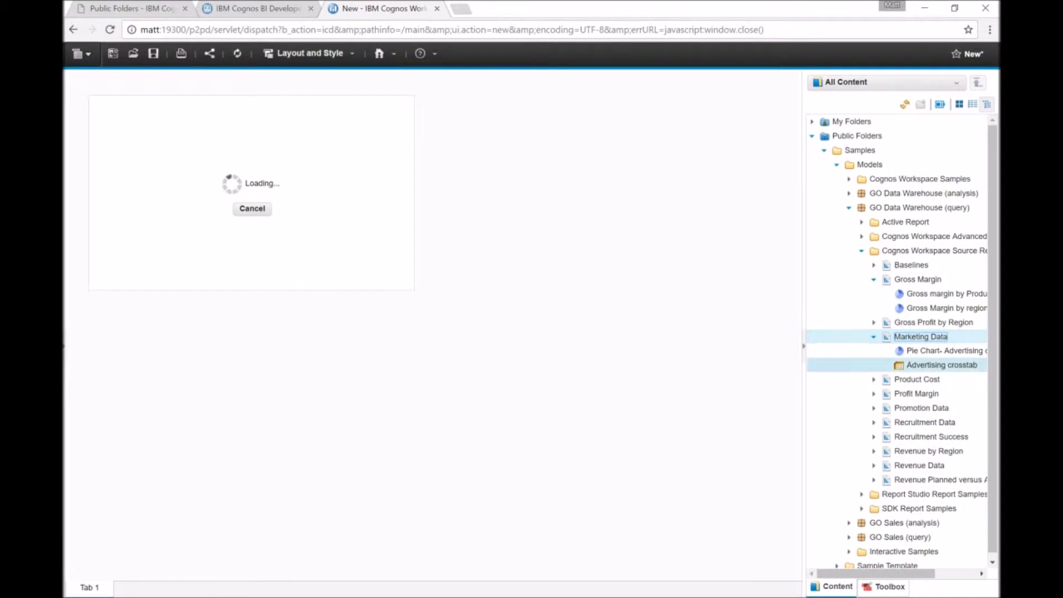
{"action": "left_click_drag", "start_coordinate": [941, 365], "coordinate": [88, 464]}
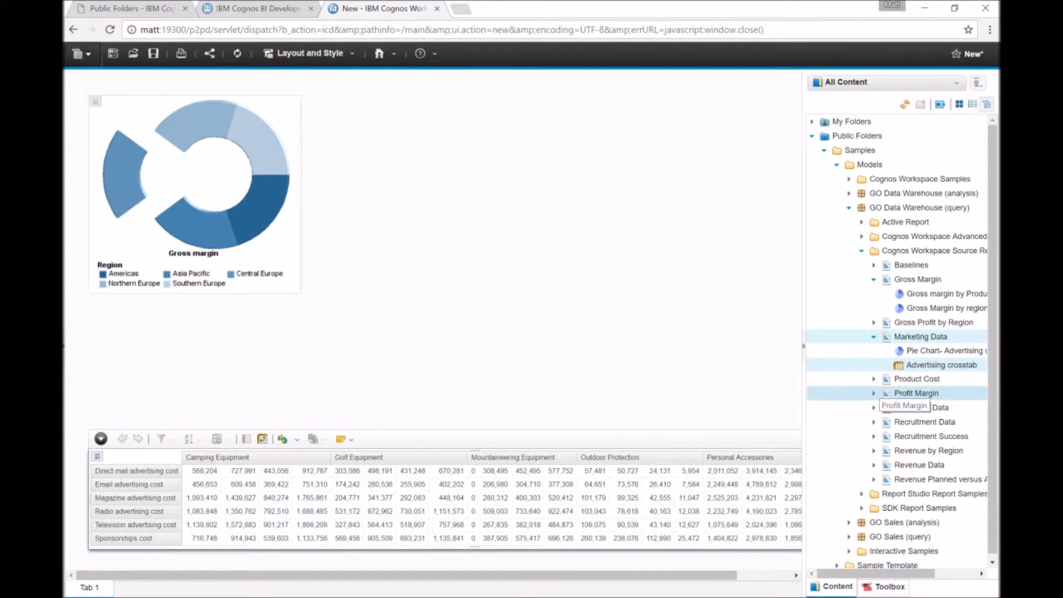
Add the Profit margin chart to the canvas beside the gross margin chart.
{"action": "left_click", "coordinate": [874, 393]}
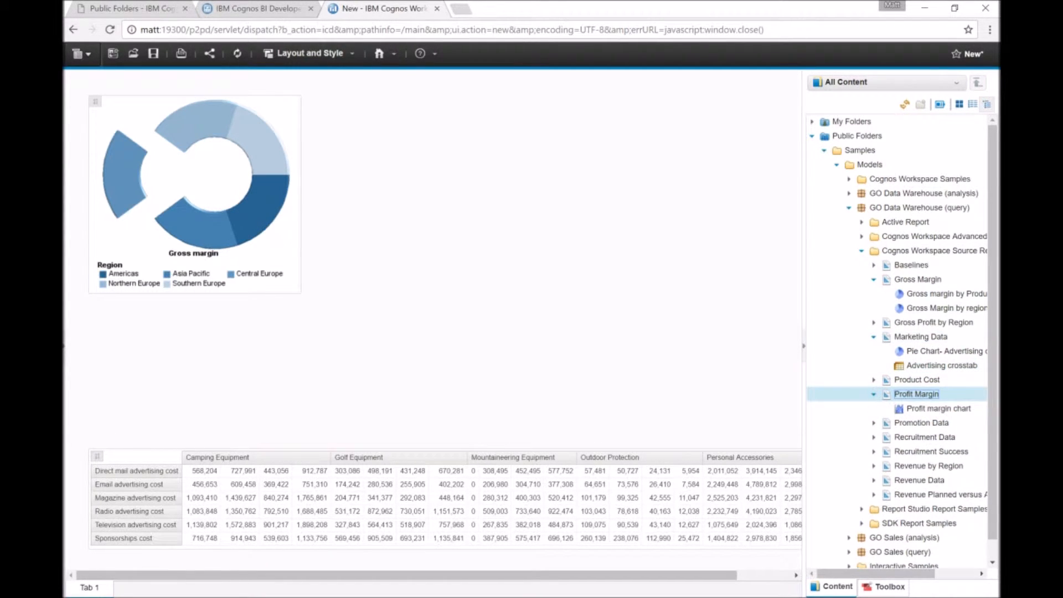
{"action": "left_click_drag", "start_coordinate": [939, 408], "coordinate": [478, 166]}
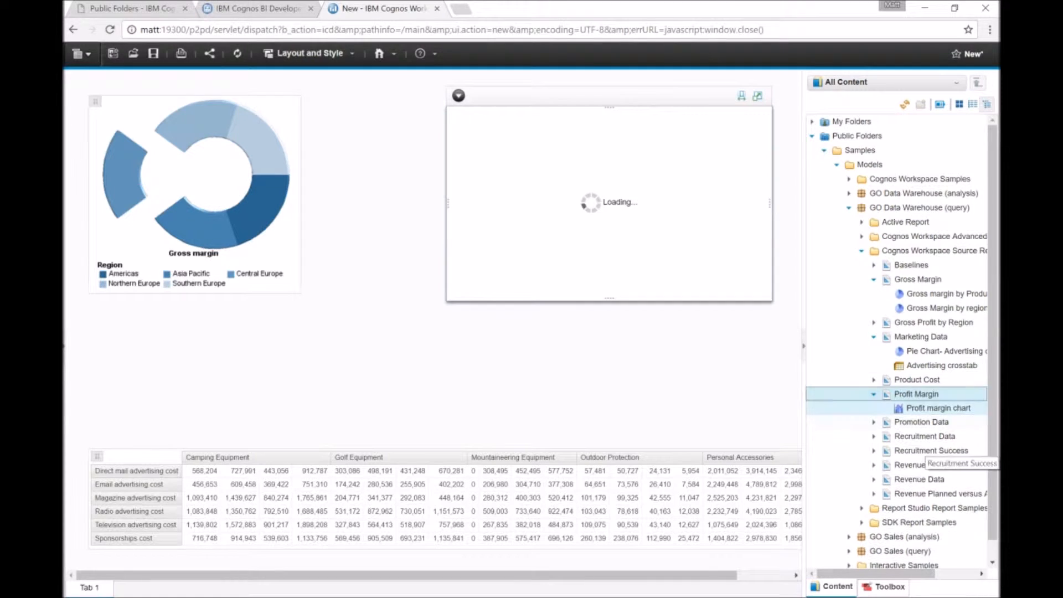
Add the Revenue by Order method chart from Revenue Data next to the gross margin chart.
{"action": "left_click", "coordinate": [918, 479]}
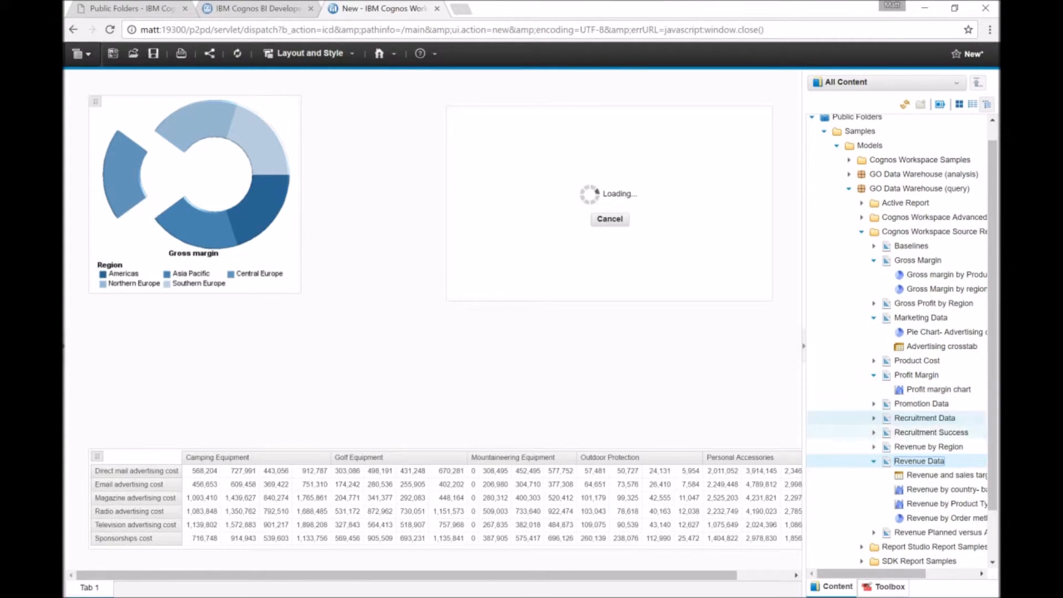
{"action": "left_click_drag", "start_coordinate": [941, 517], "coordinate": [290, 161]}
{"action": "left_click_drag", "start_coordinate": [328, 212], "coordinate": [324, 169]}
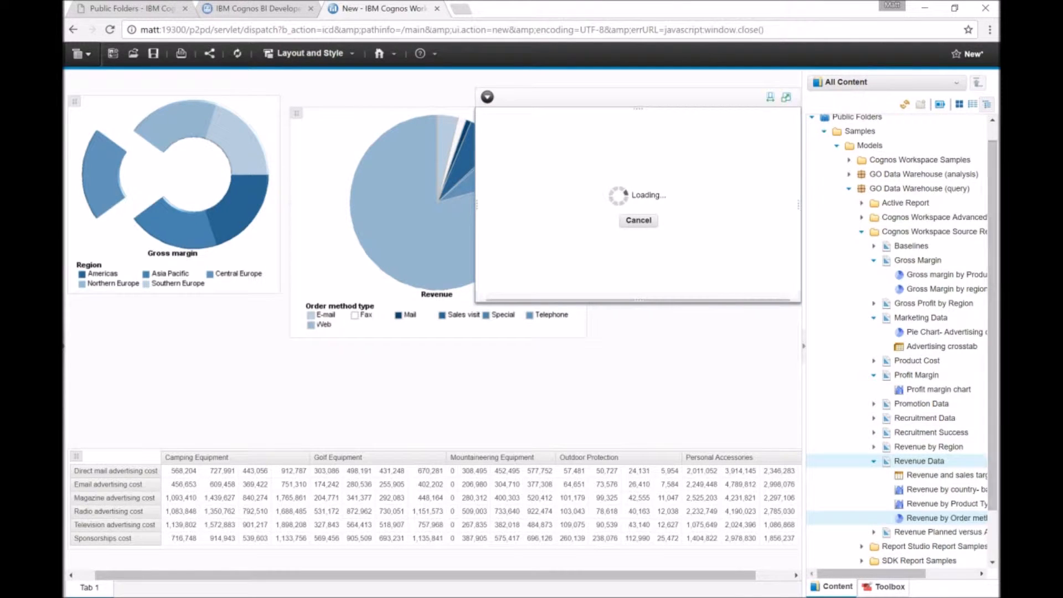
Add the Planned vs actual chart from Revenue Planned versus Actual to the lower left of the canvas.
{"action": "scroll", "coordinate": [930, 481], "scroll_direction": "down", "scroll_amount": 2}
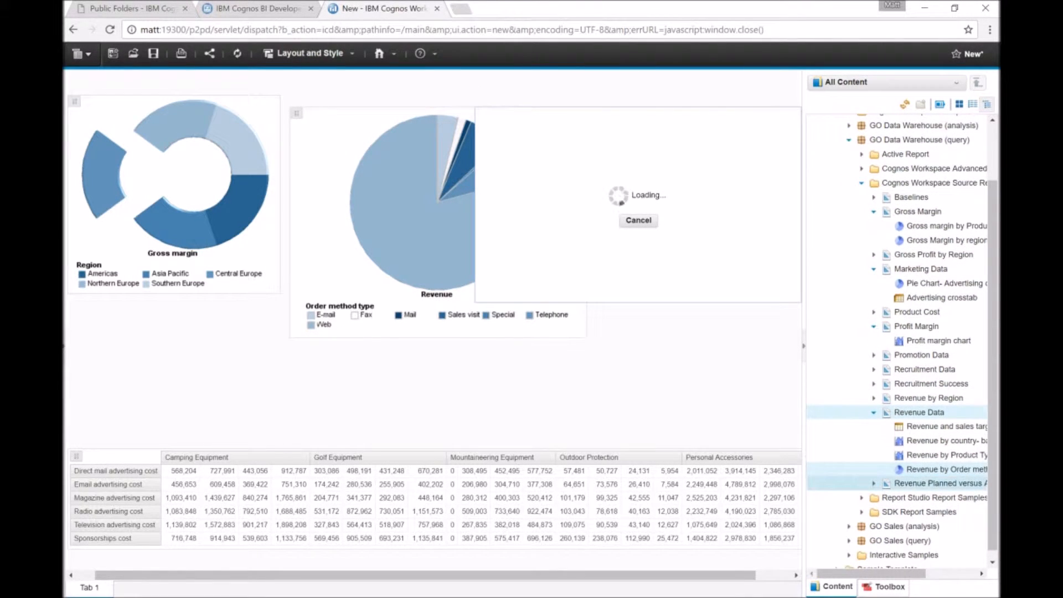
{"action": "left_click", "coordinate": [873, 483]}
{"action": "left_click_drag", "start_coordinate": [937, 498], "coordinate": [244, 437]}
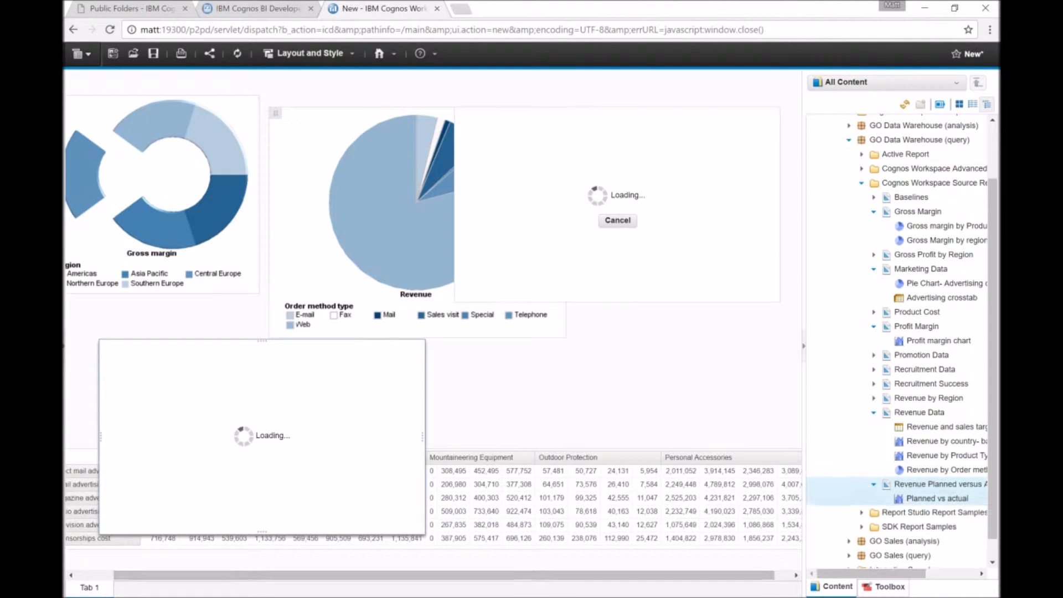
Collapse the content pane and move the Planned vs actual chart below the profit margin chart.
{"action": "left_click", "coordinate": [804, 346]}
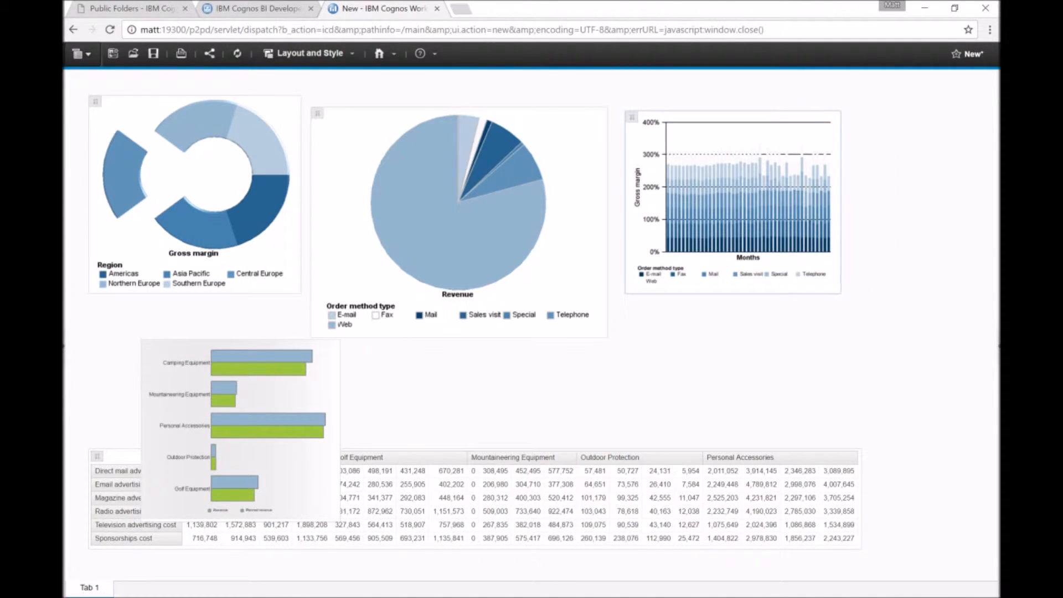
{"action": "mouse_move", "coordinate": [240, 387]}
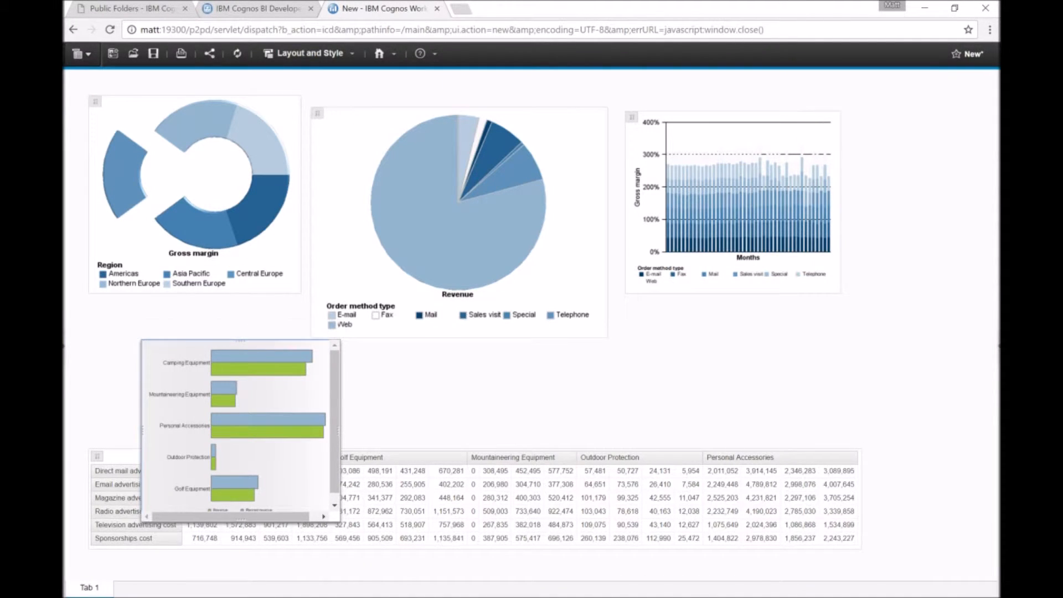
{"action": "mouse_move", "coordinate": [240, 421]}
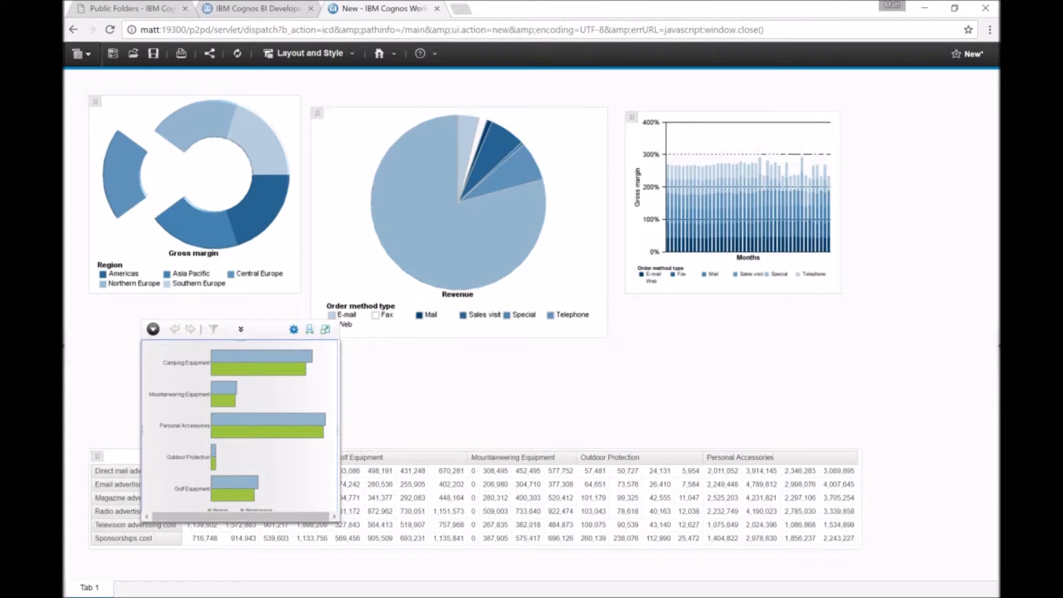
{"action": "left_click_drag", "start_coordinate": [266, 330], "coordinate": [749, 295]}
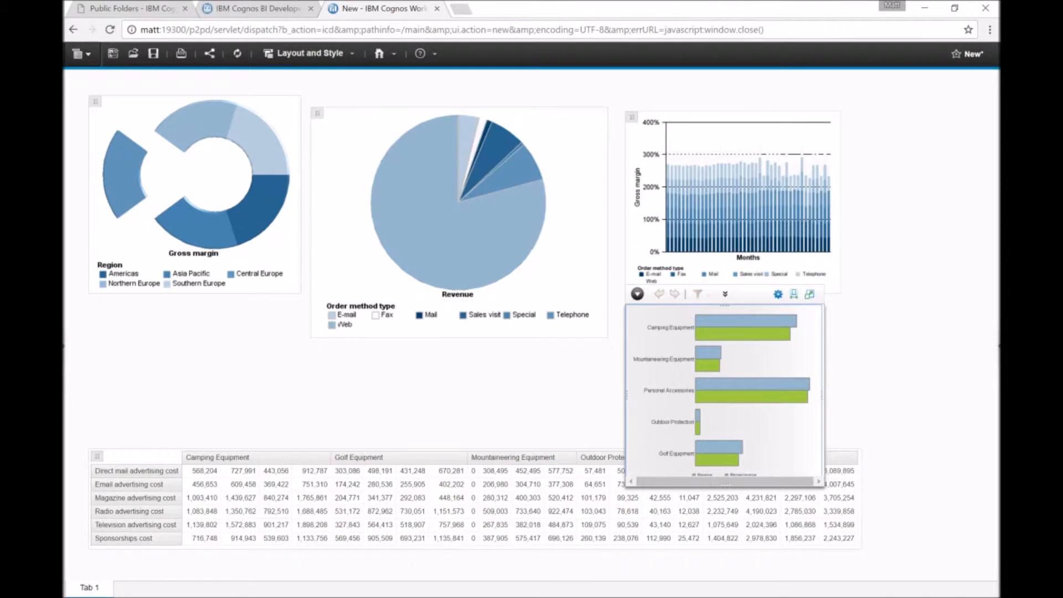
Widen the Planned vs actual chart slightly and move the advertising crosstab to the bottom-left edge of the canvas.
{"action": "left_click_drag", "start_coordinate": [822, 395], "coordinate": [840, 395]}
{"action": "left_click", "coordinate": [913, 387]}
{"action": "left_click", "coordinate": [512, 458]}
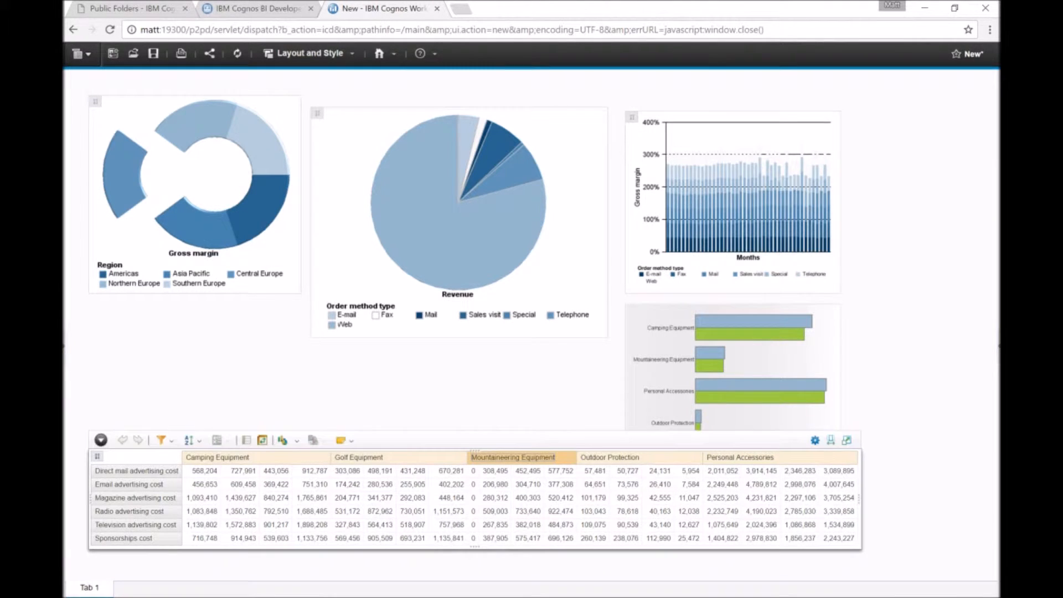
{"action": "left_click_drag", "start_coordinate": [512, 439], "coordinate": [452, 489]}
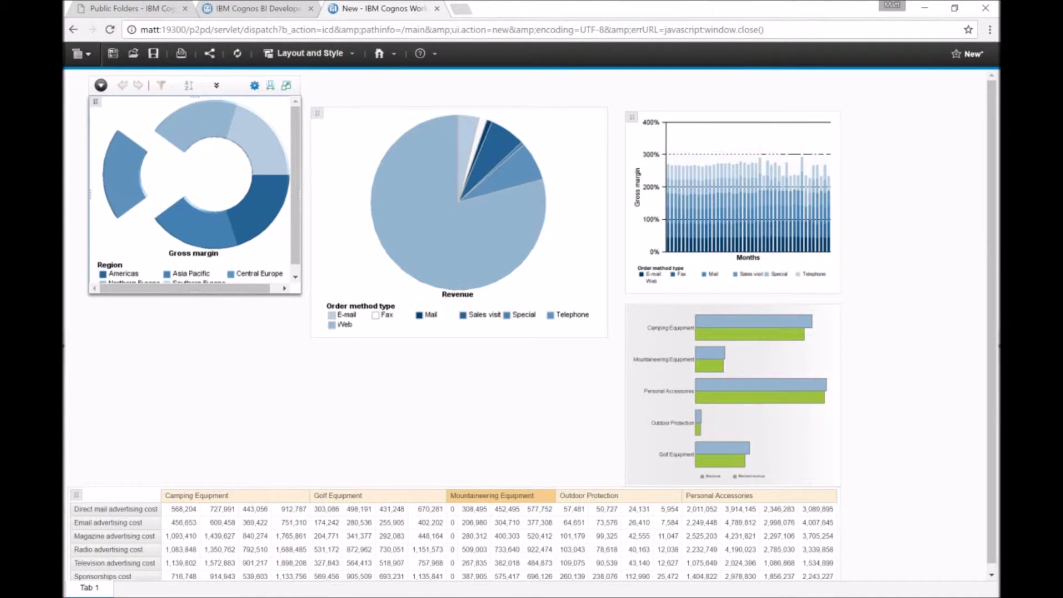
Nudge the gross margin chart down, and move the revenue pie chart down above the crosstab, shortening it from the top.
{"action": "mouse_move", "coordinate": [96, 102]}
{"action": "left_mouse_down"}
{"action": "mouse_move", "coordinate": [88, 139]}
{"action": "mouse_move", "coordinate": [91, 117]}
{"action": "left_mouse_up"}
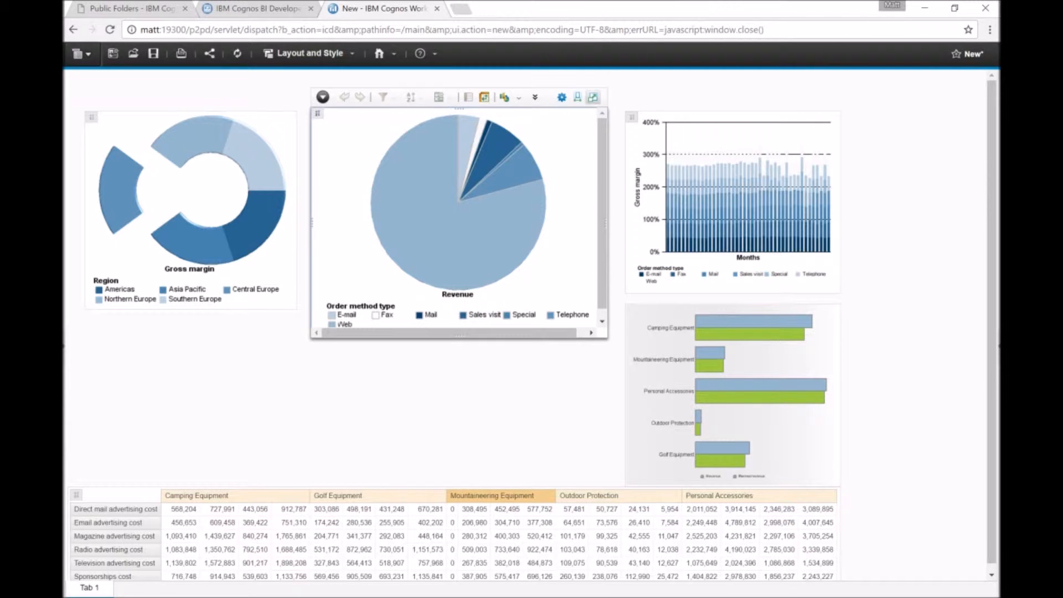
{"action": "left_click_drag", "start_coordinate": [317, 113], "coordinate": [323, 262]}
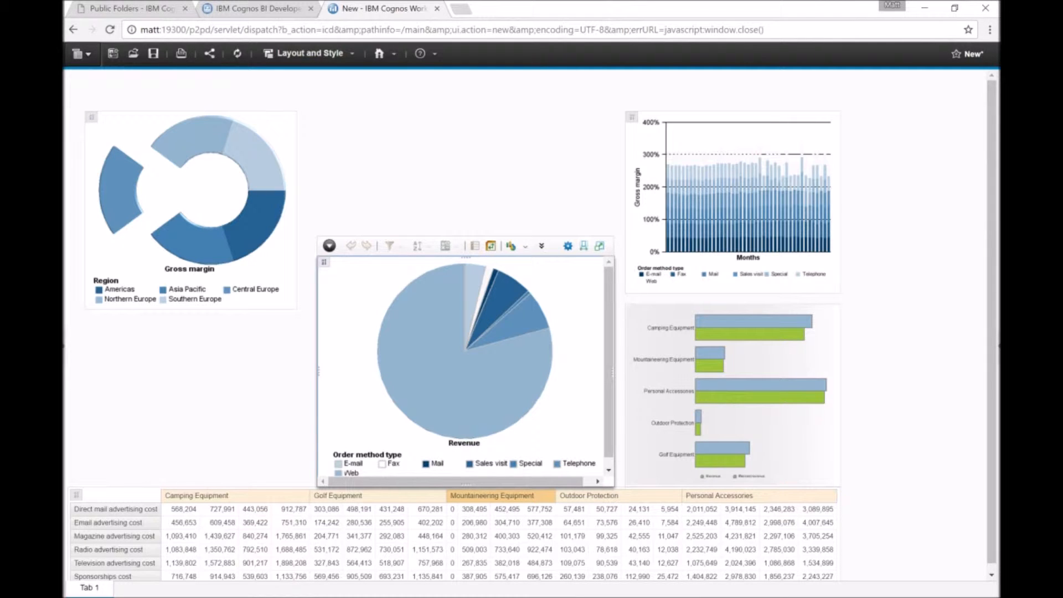
{"action": "left_click_drag", "start_coordinate": [466, 257], "coordinate": [466, 305]}
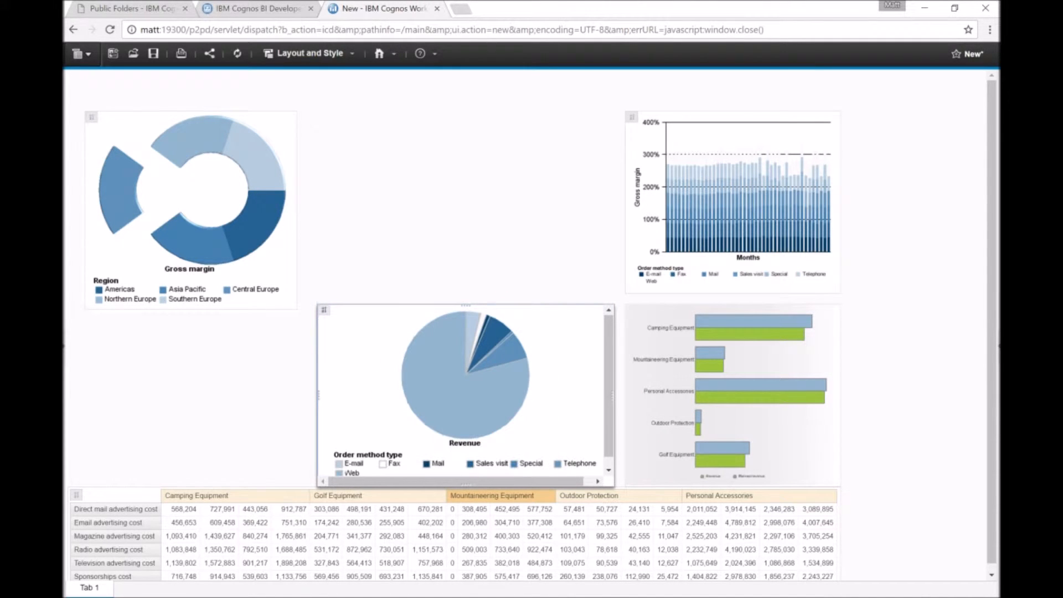
Move the gross margin chart above the revenue pie chart and widen it to reach the bar chart.
{"action": "left_click", "coordinate": [191, 205]}
{"action": "left_click_drag", "start_coordinate": [191, 205], "coordinate": [423, 197]}
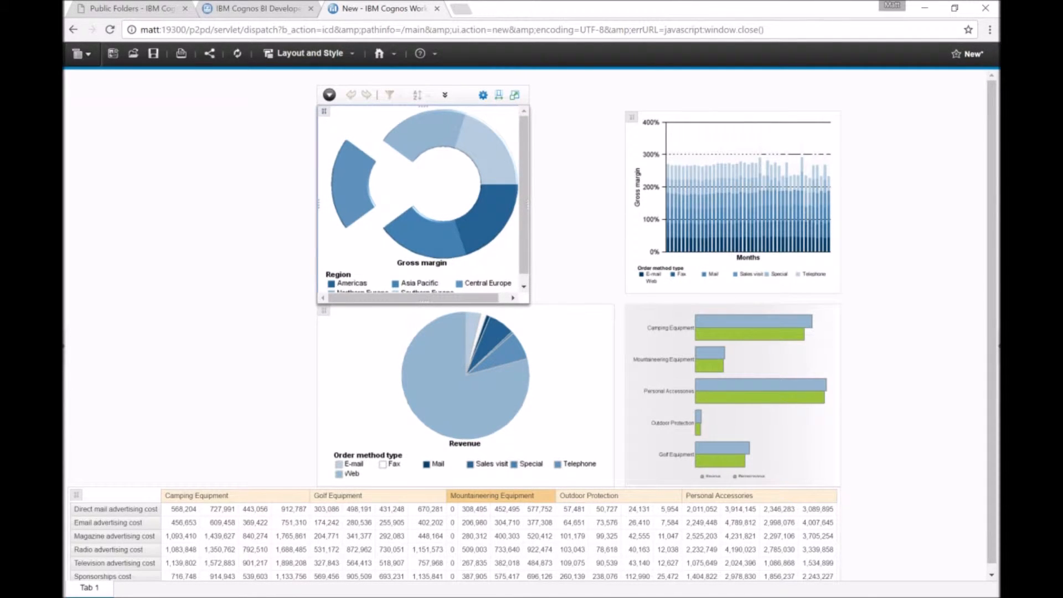
{"action": "left_click_drag", "start_coordinate": [528, 105], "coordinate": [615, 111]}
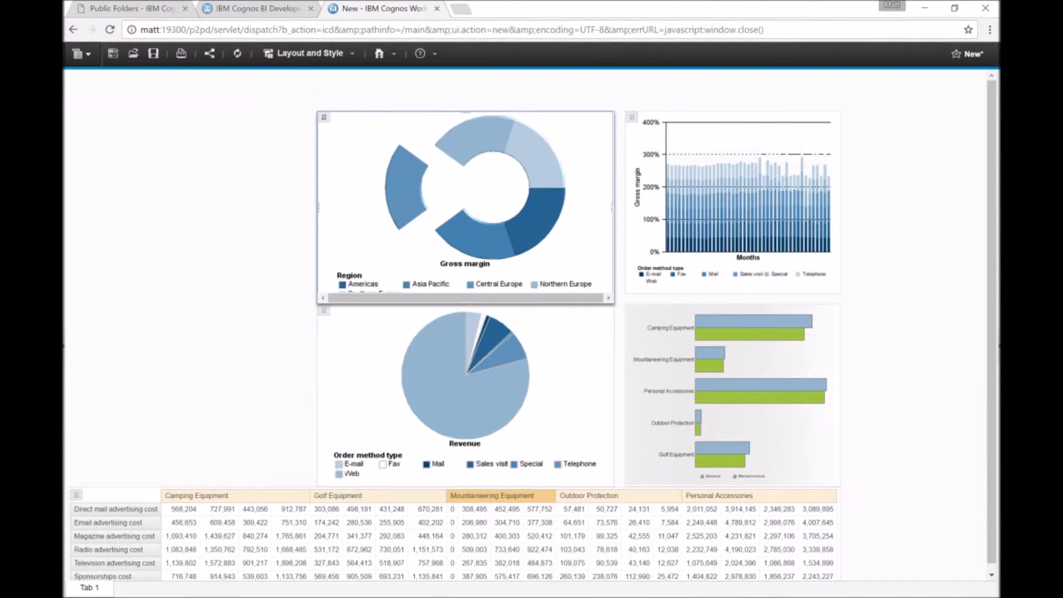
Open the toolbox and add a Text widget to the empty top-left corner of the canvas, resizing it smaller.
{"action": "scroll", "coordinate": [586, 495], "scroll_direction": "down", "scroll_amount": 1}
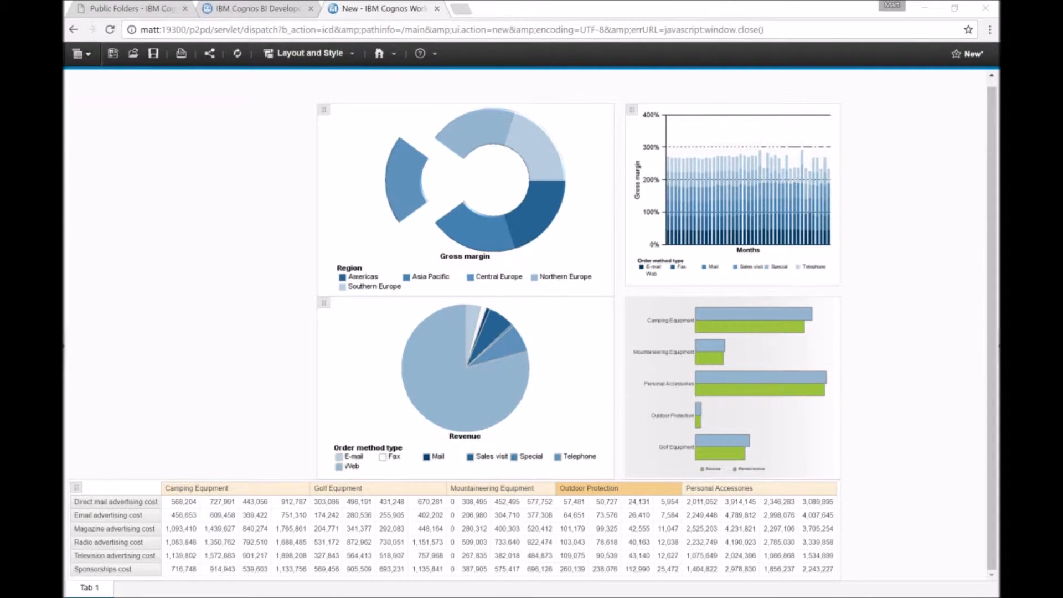
{"action": "left_click", "coordinate": [998, 346]}
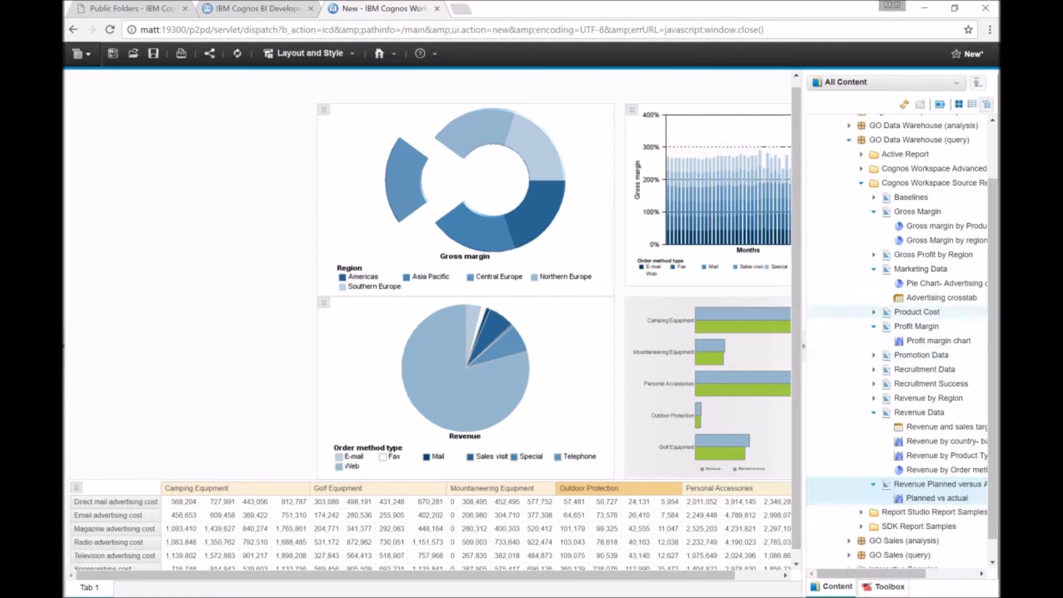
{"action": "left_click", "coordinate": [883, 587]}
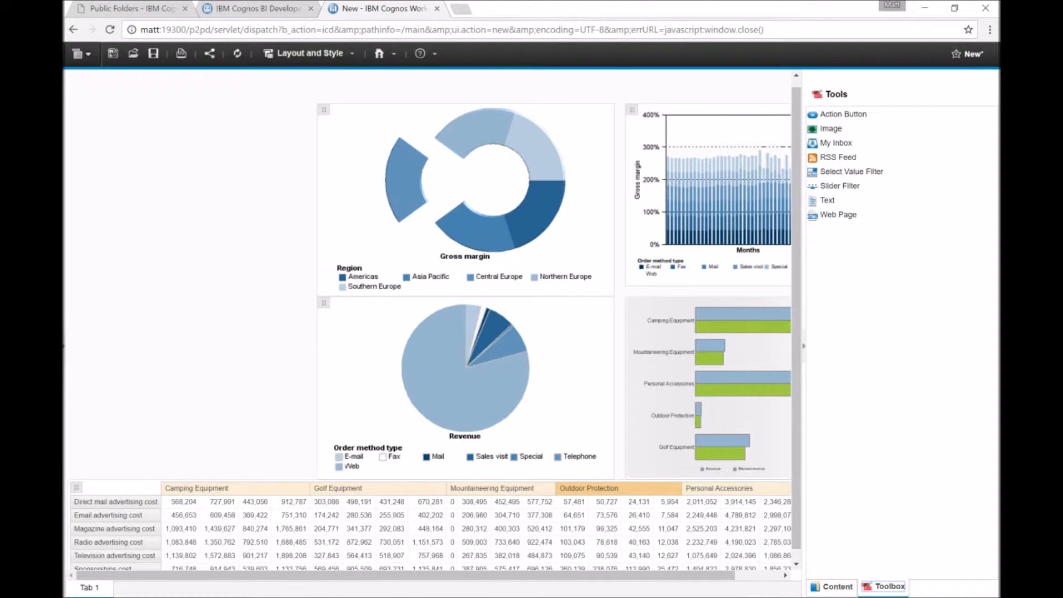
{"action": "left_click_drag", "start_coordinate": [827, 200], "coordinate": [235, 119]}
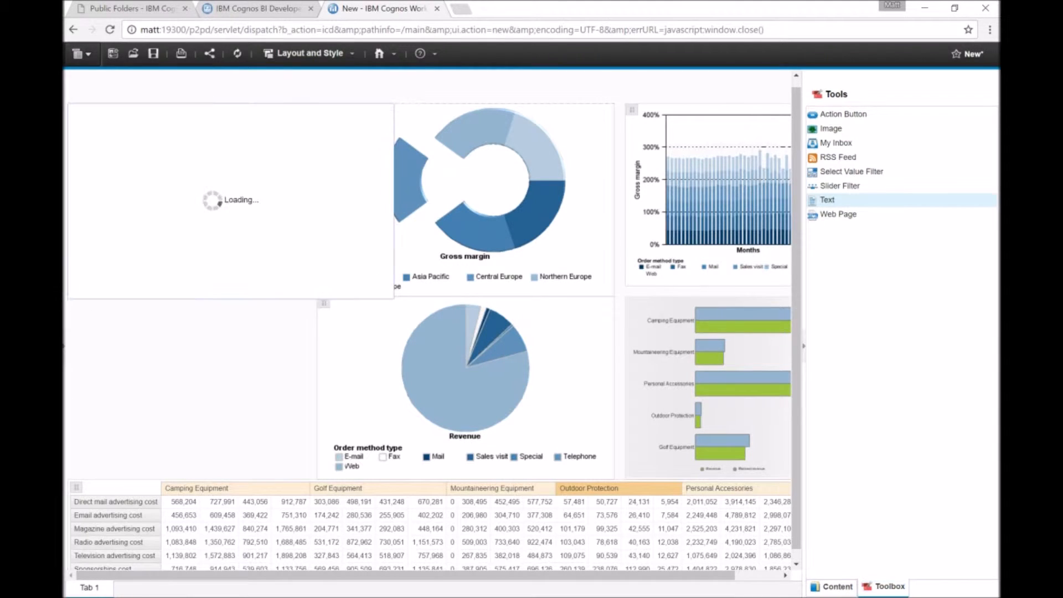
{"action": "left_click_drag", "start_coordinate": [393, 298], "coordinate": [316, 171]}
{"action": "key", "text": "BackSpace"}
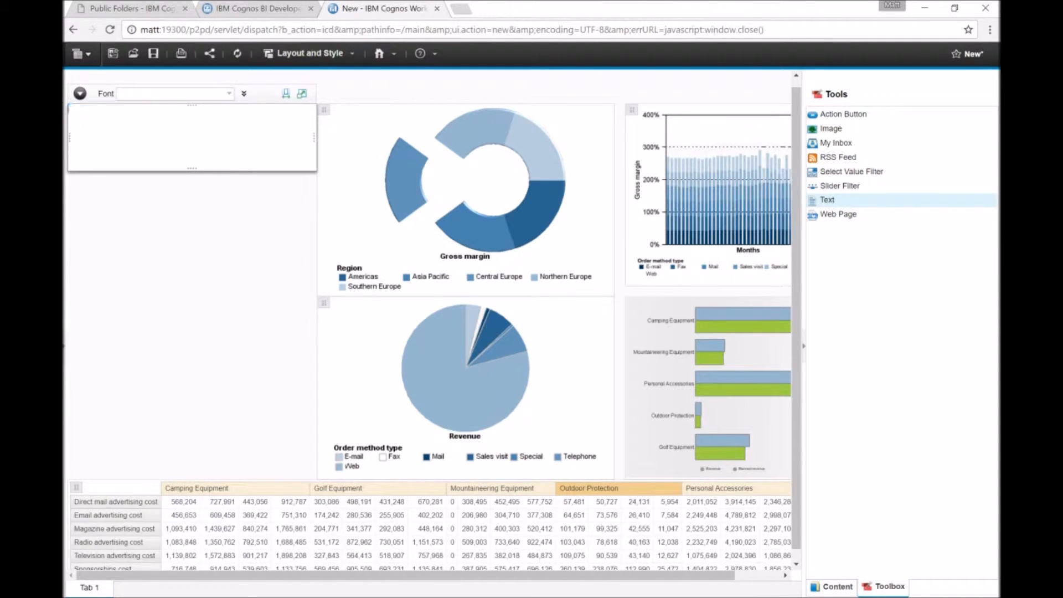
Enter the title Sales Dashboard in the text widget and make it bold.
{"action": "type", "text": "SA"}
{"action": "type", "text": "ales"}
{"action": "type", "text": " Das"}
{"action": "type", "text": "hboa"}
{"action": "key", "text": "ctrl+a"}
{"action": "left_click", "coordinate": [243, 94]}
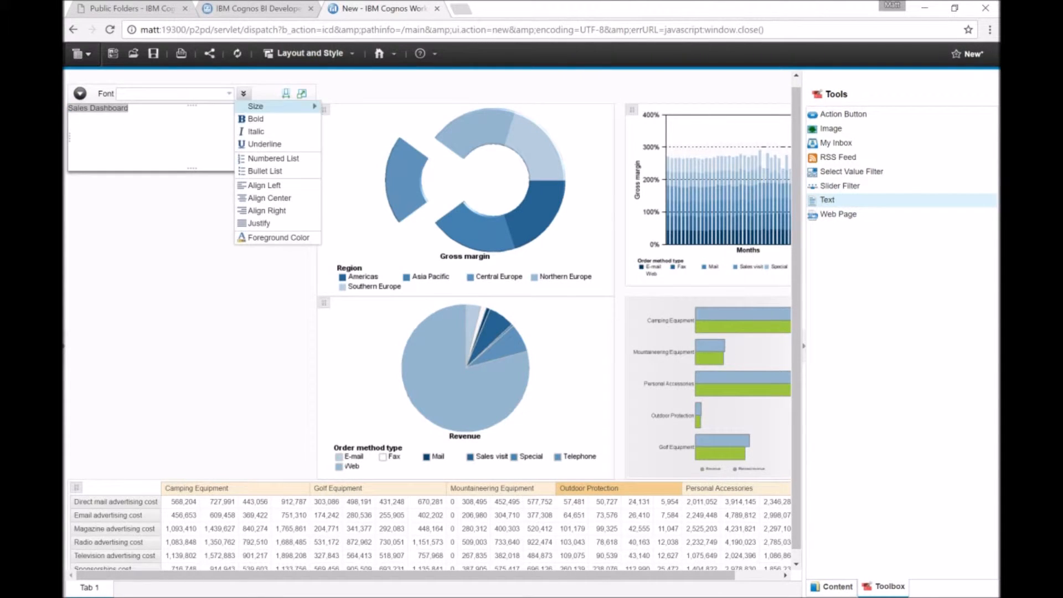
{"action": "left_click", "coordinate": [255, 118]}
Try font sizes of 12pt, 16pt and 20pt on the title text.
{"action": "left_click", "coordinate": [244, 93]}
{"action": "left_click", "coordinate": [134, 108]}
{"action": "left_click_drag", "start_coordinate": [133, 109], "coordinate": [69, 108]}
{"action": "left_click", "coordinate": [243, 94]}
{"action": "mouse_move", "coordinate": [265, 106]}
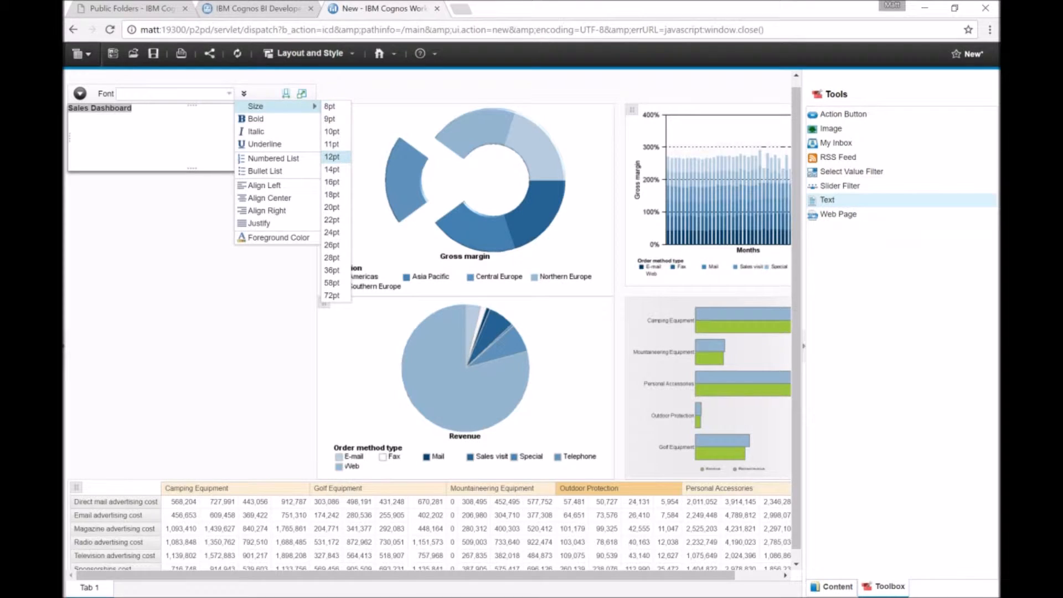
{"action": "left_click", "coordinate": [331, 157]}
{"action": "left_click", "coordinate": [243, 93]}
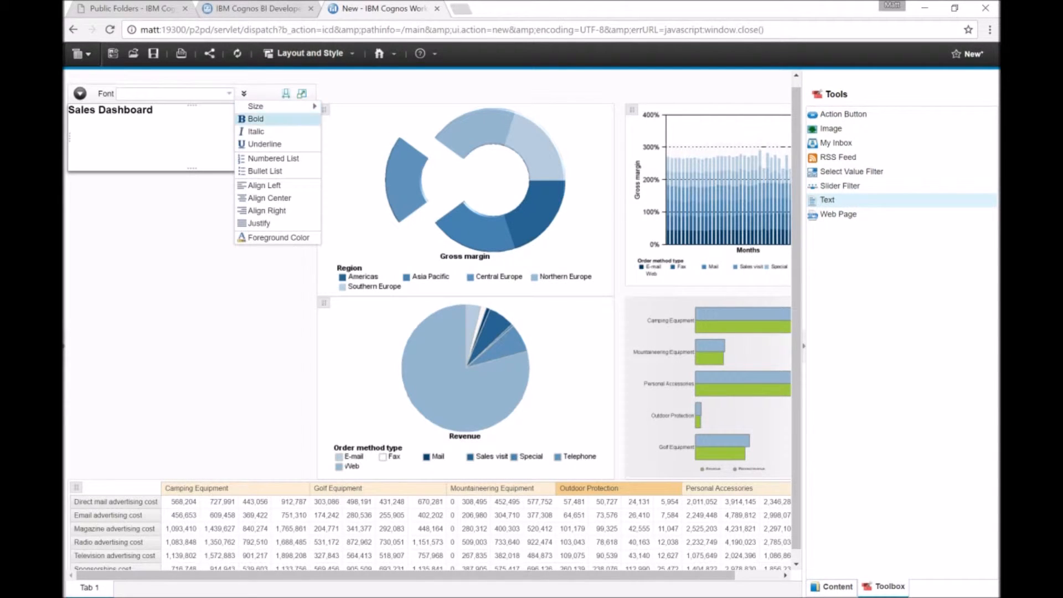
{"action": "mouse_move", "coordinate": [266, 106]}
{"action": "left_click", "coordinate": [331, 182]}
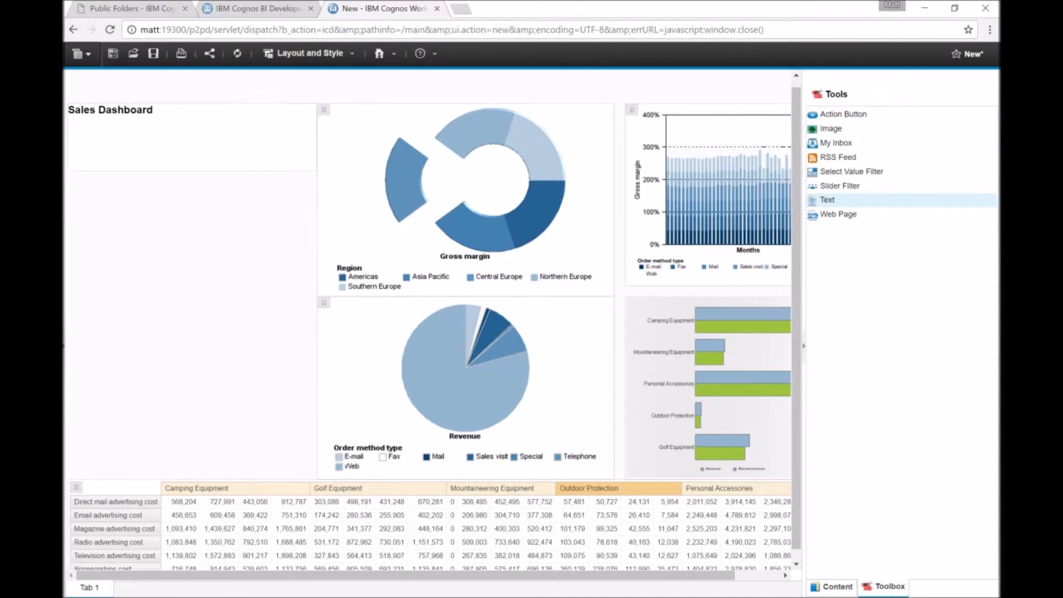
{"action": "left_click_drag", "start_coordinate": [155, 110], "coordinate": [68, 110]}
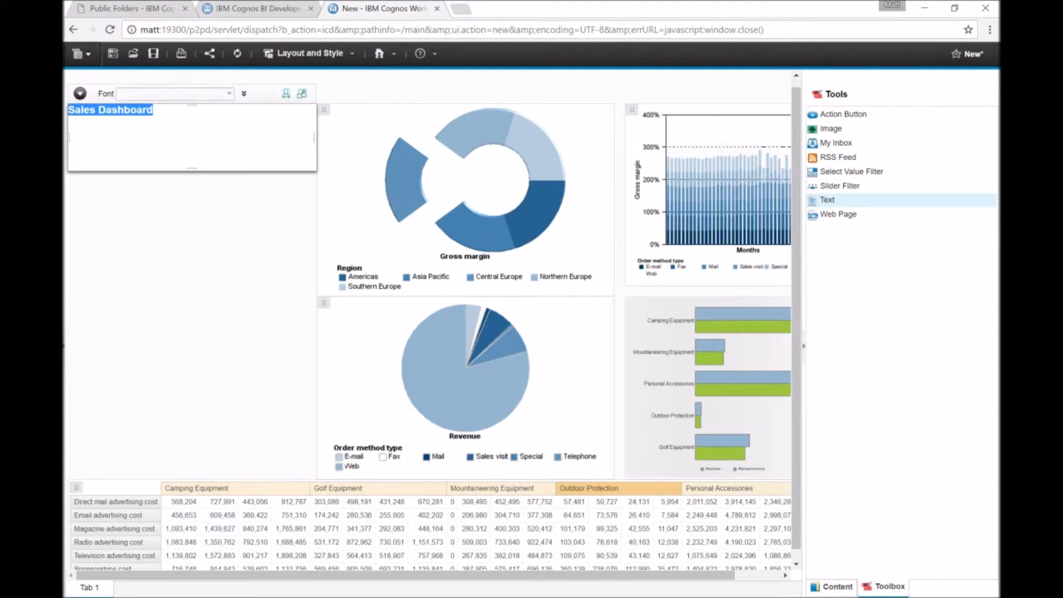
{"action": "left_click", "coordinate": [243, 93]}
{"action": "mouse_move", "coordinate": [266, 106]}
{"action": "left_click", "coordinate": [332, 207]}
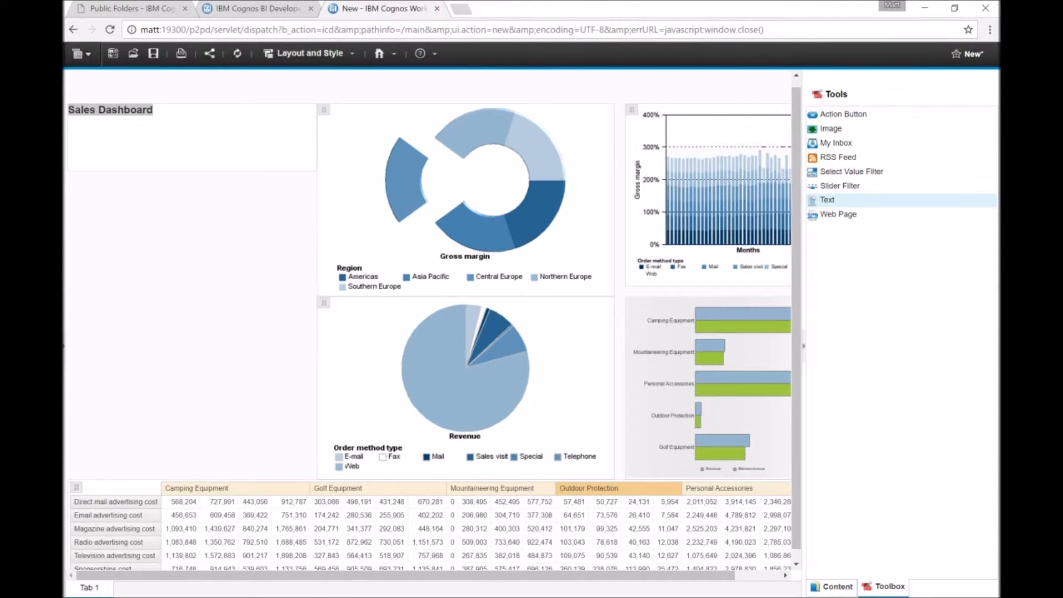
Select the title text and set its font size to 24pt.
{"action": "left_click", "coordinate": [225, 131]}
{"action": "left_click", "coordinate": [244, 93]}
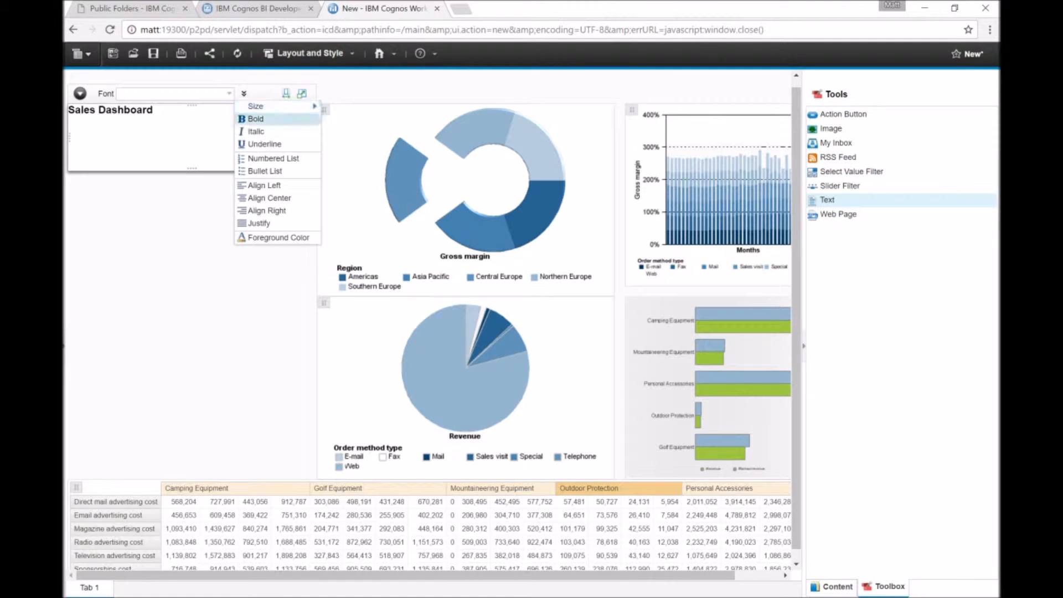
{"action": "mouse_move", "coordinate": [260, 106]}
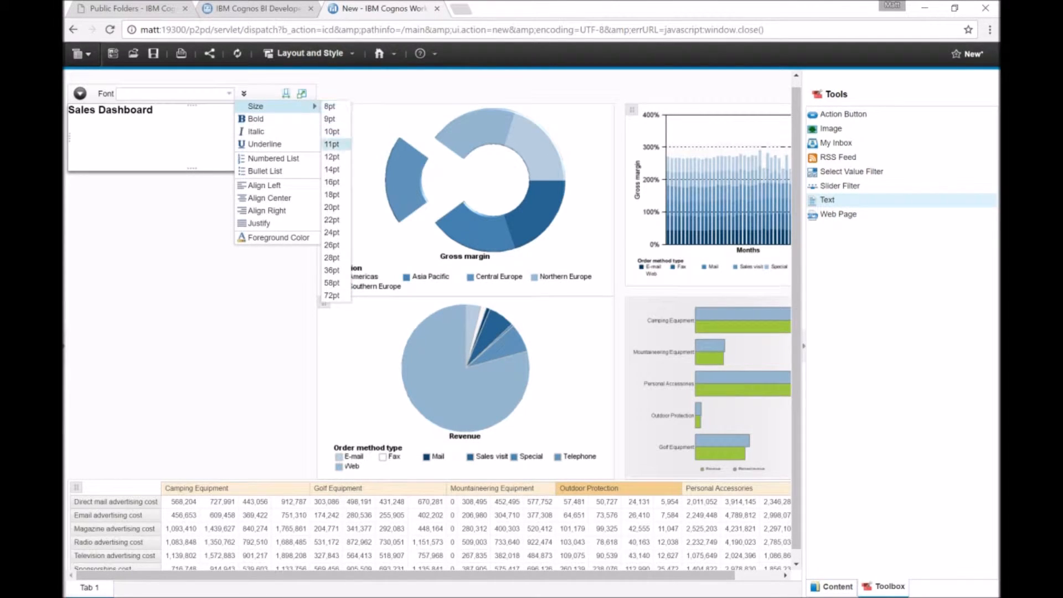
{"action": "left_click", "coordinate": [332, 233]}
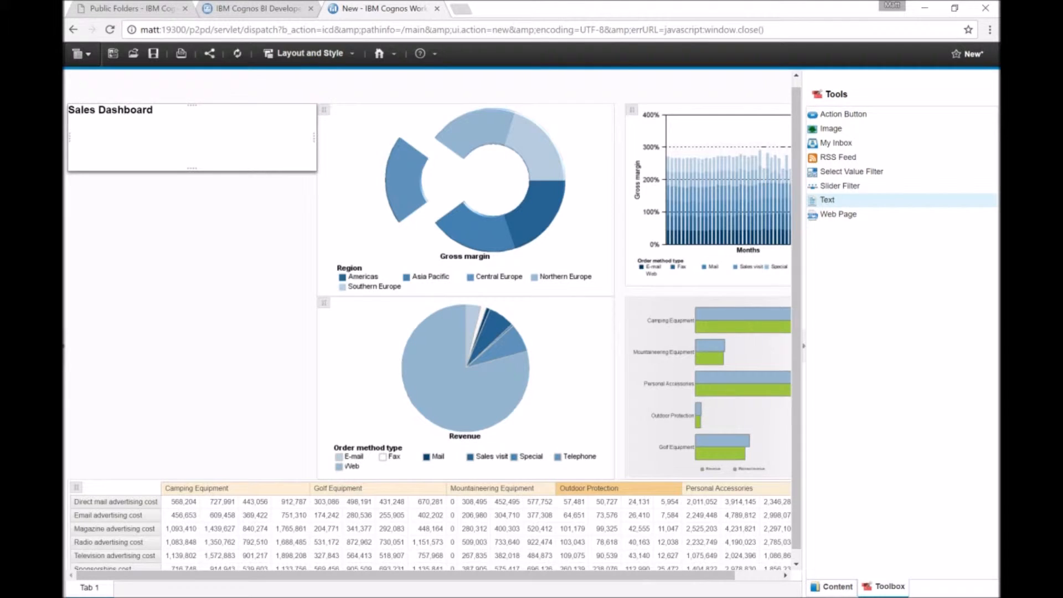
{"action": "left_click_drag", "start_coordinate": [154, 110], "coordinate": [68, 110]}
{"action": "left_click", "coordinate": [243, 94]}
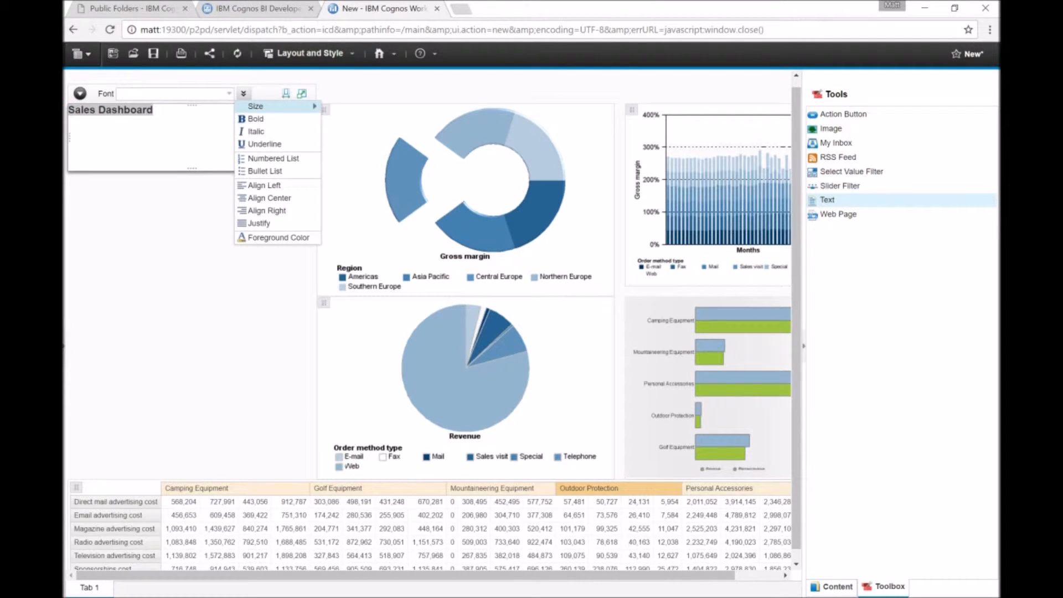
{"action": "mouse_move", "coordinate": [266, 106]}
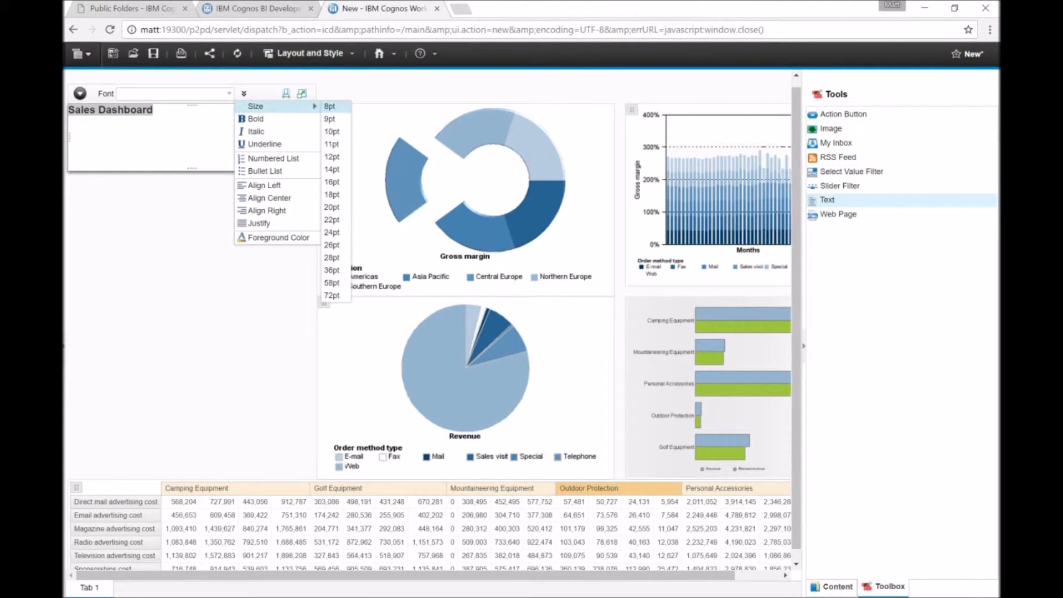
{"action": "left_click", "coordinate": [331, 232]}
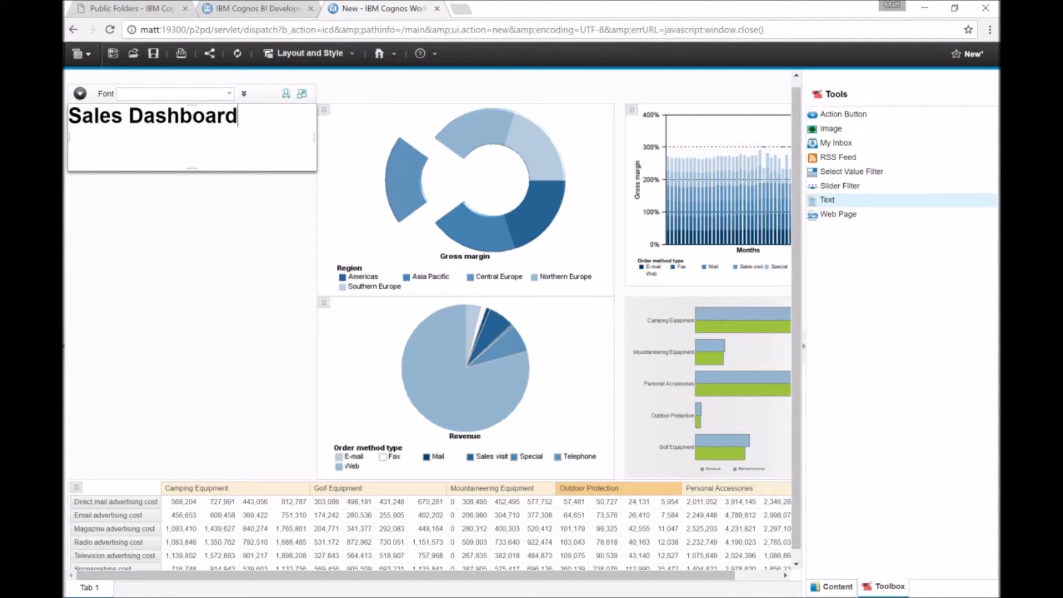
Set the title's foreground color to orange and shorten the text widget to fit the title.
{"action": "left_click_drag", "start_coordinate": [238, 117], "coordinate": [68, 116]}
{"action": "left_click", "coordinate": [243, 94]}
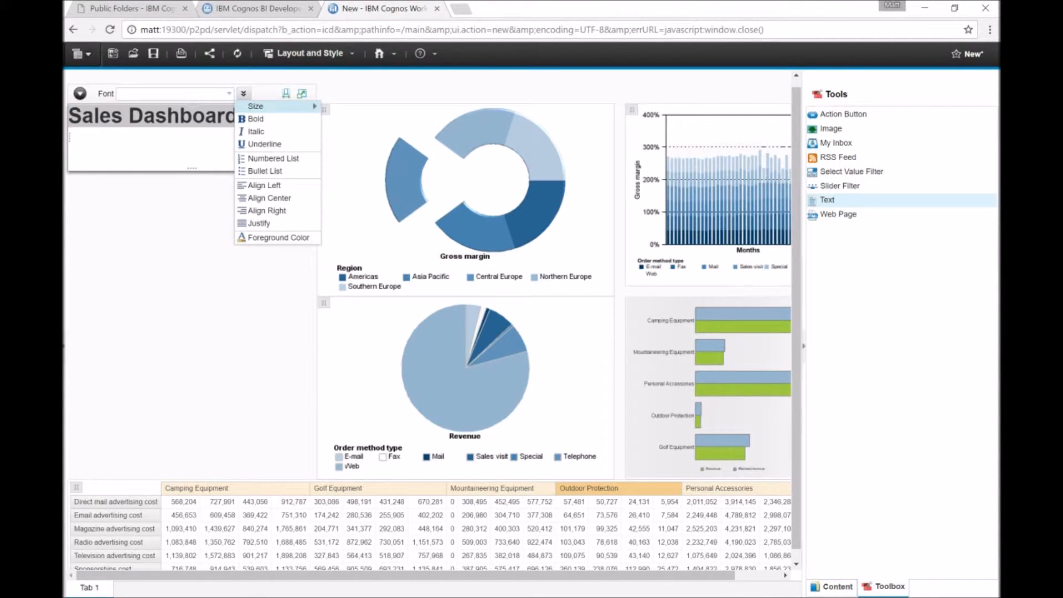
{"action": "mouse_move", "coordinate": [256, 106]}
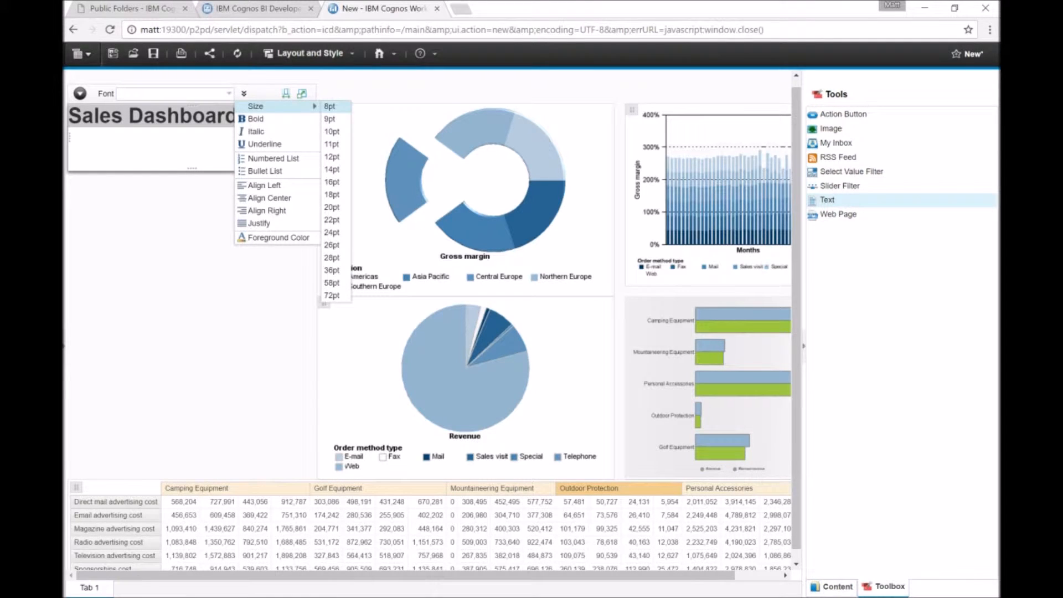
{"action": "mouse_move", "coordinate": [277, 237]}
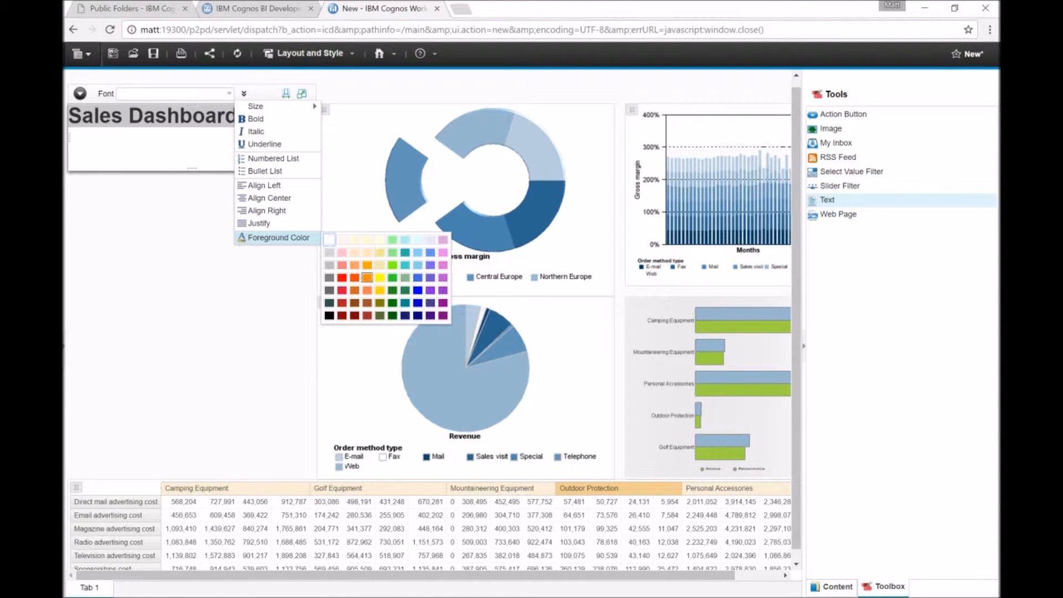
{"action": "left_click", "coordinate": [367, 277]}
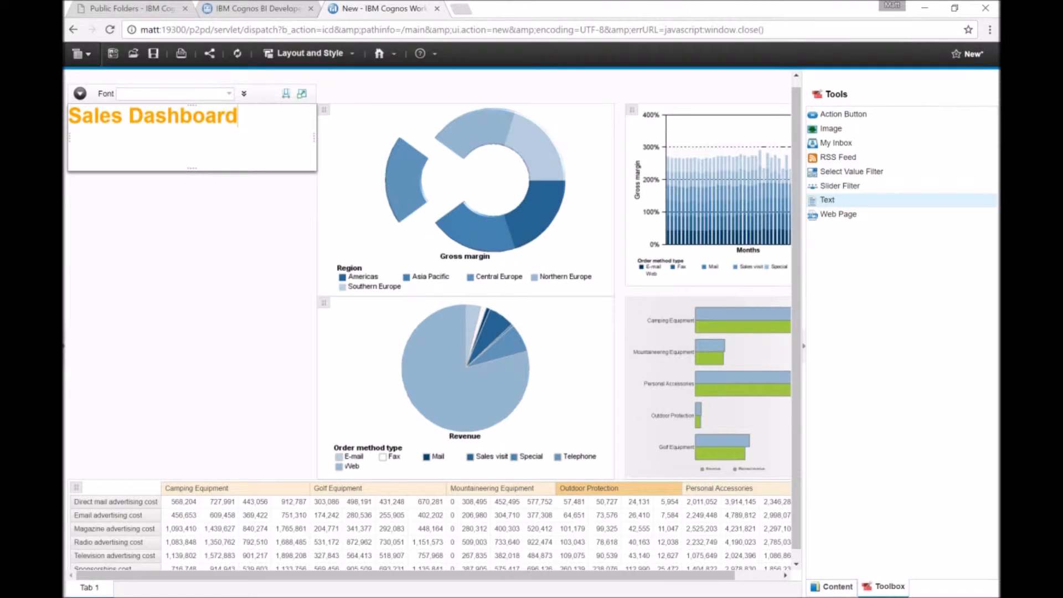
{"action": "left_click_drag", "start_coordinate": [192, 169], "coordinate": [193, 137]}
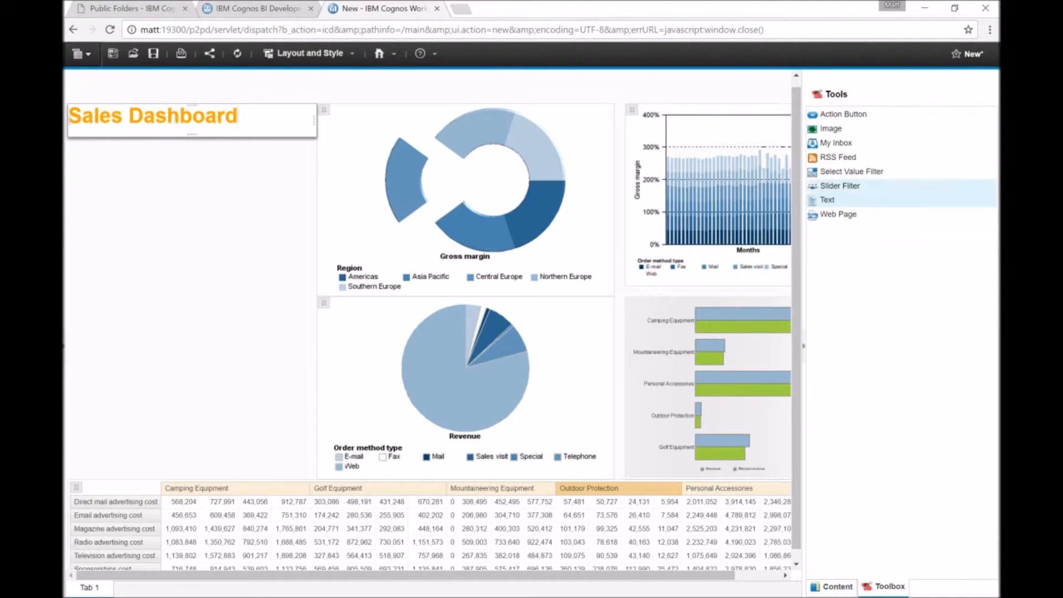
Add a Slider Filter below the title filtering on Year, with descriptive text Select a value by year.
{"action": "left_click_drag", "start_coordinate": [840, 185], "coordinate": [105, 158]}
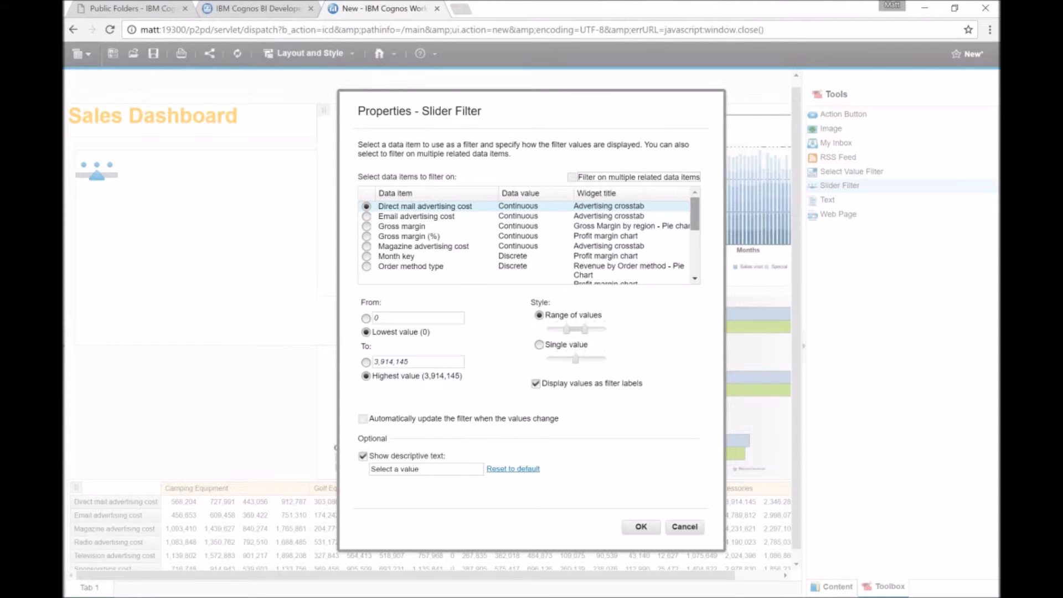
{"action": "scroll", "coordinate": [530, 235], "scroll_direction": "down", "scroll_amount": 5}
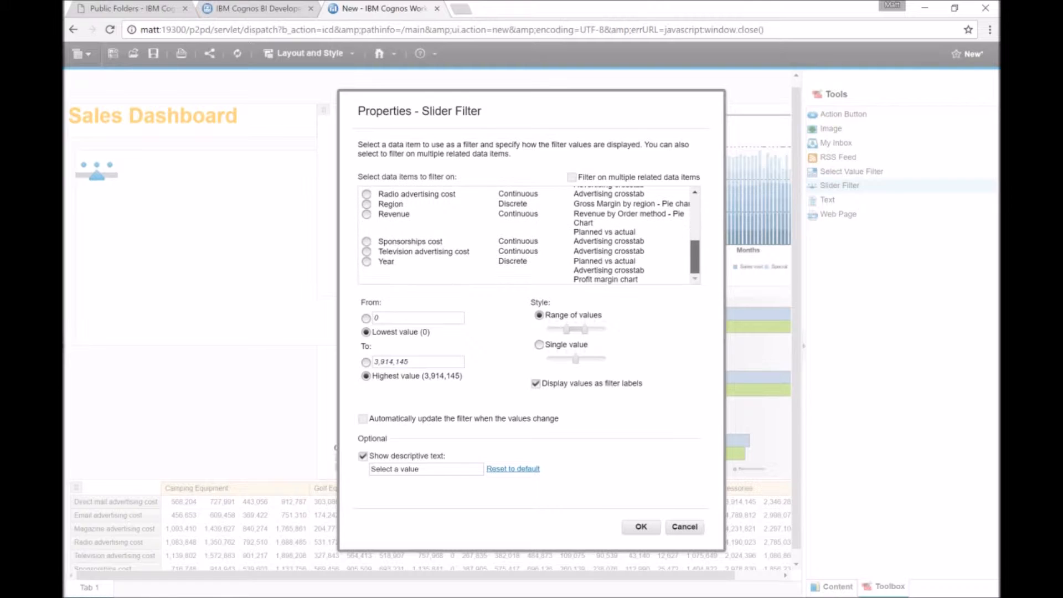
{"action": "left_click", "coordinate": [366, 261]}
{"action": "left_click", "coordinate": [420, 469]}
{"action": "type", "text": "by year"}
{"action": "left_click", "coordinate": [641, 526]}
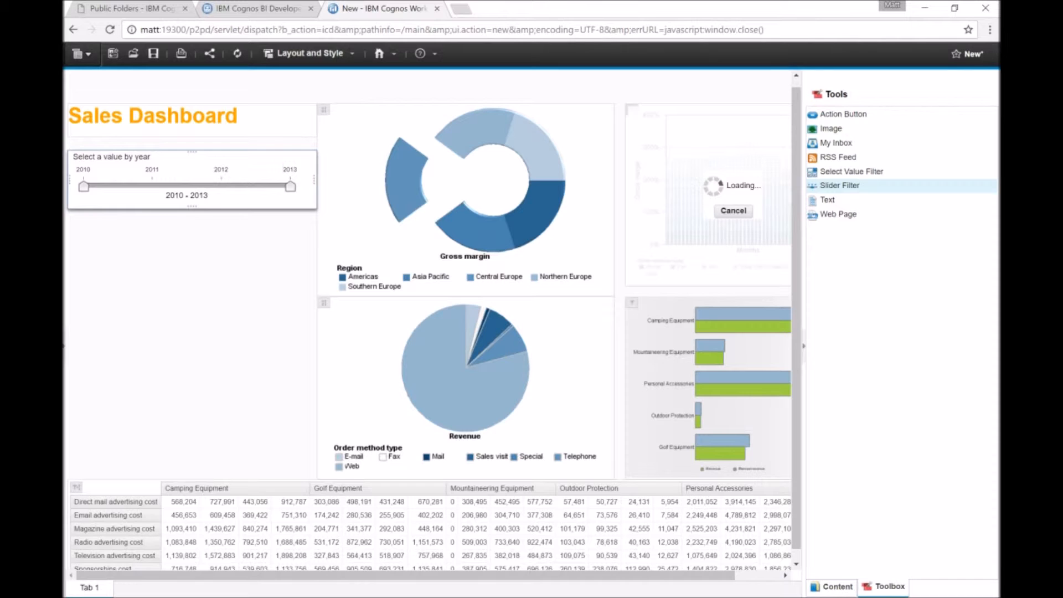
Add a Select Value Filter on Product line with descriptive text Select a product, and widen the widget.
{"action": "left_click_drag", "start_coordinate": [882, 171], "coordinate": [64, 222]}
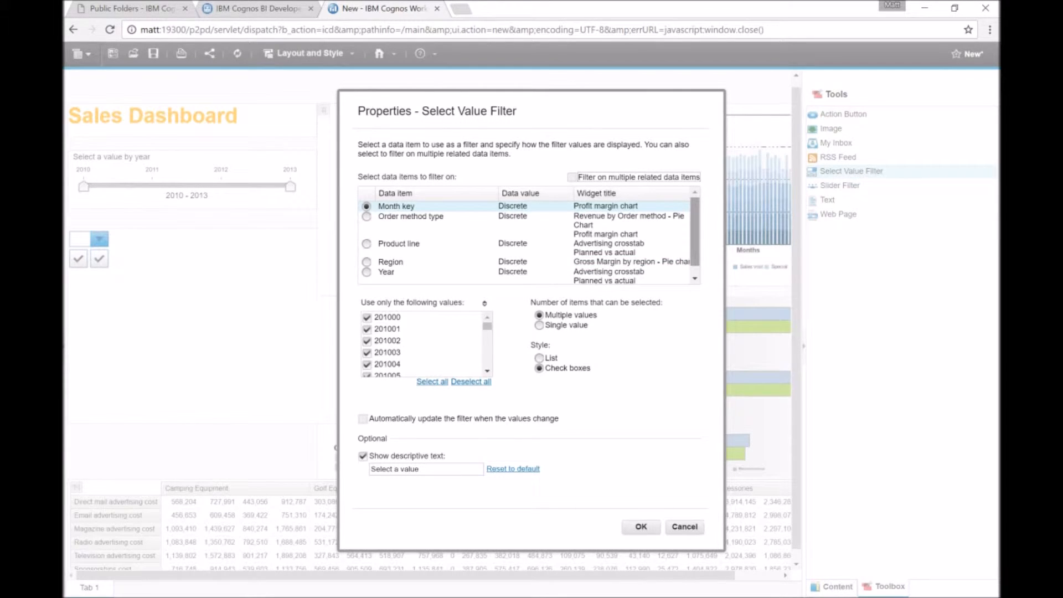
{"action": "scroll", "coordinate": [529, 235], "scroll_direction": "down", "scroll_amount": 1}
{"action": "left_click", "coordinate": [399, 233]}
{"action": "left_click", "coordinate": [419, 469]}
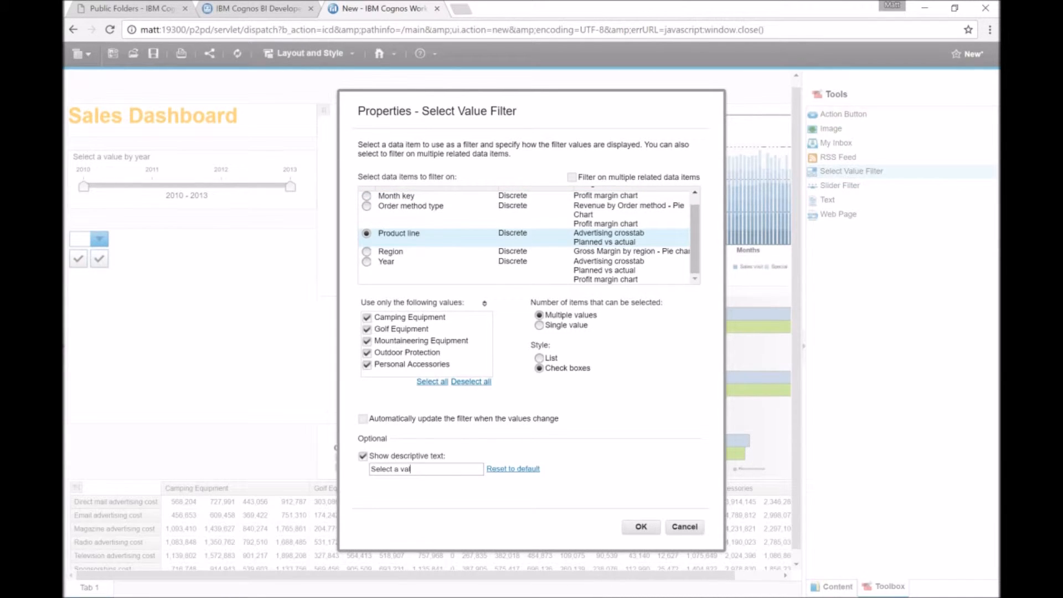
{"action": "type", "text": "product"}
{"action": "left_click", "coordinate": [641, 526]}
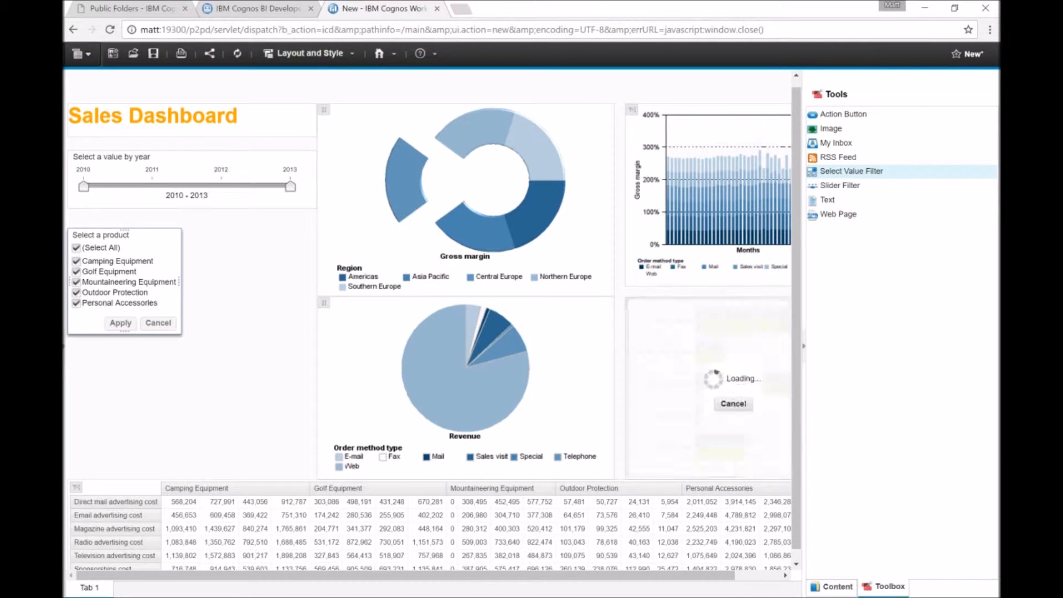
{"action": "left_click_drag", "start_coordinate": [181, 334], "coordinate": [306, 339]}
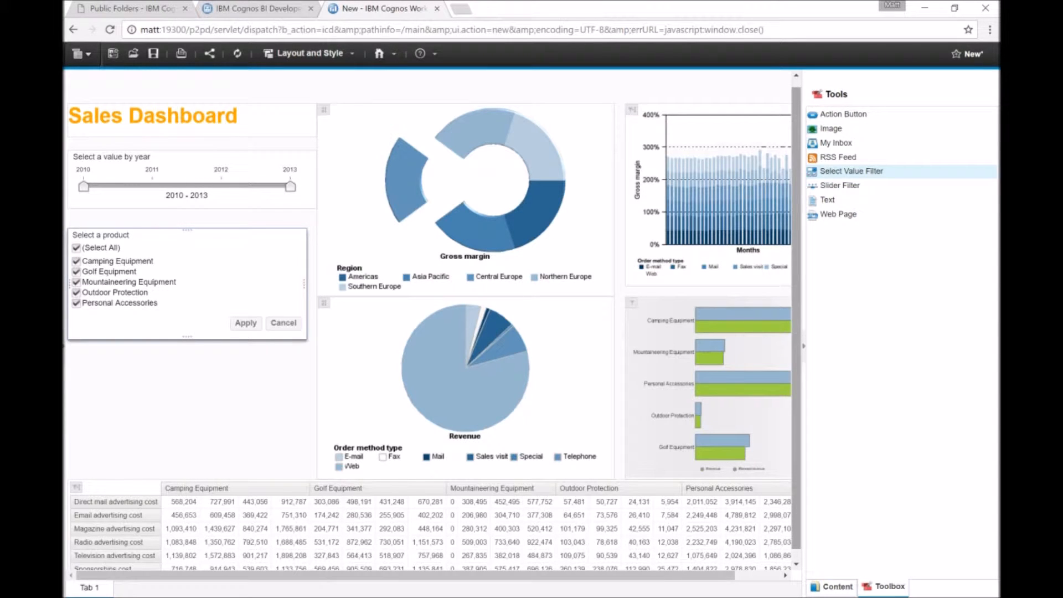
{"action": "left_click", "coordinate": [947, 597]}
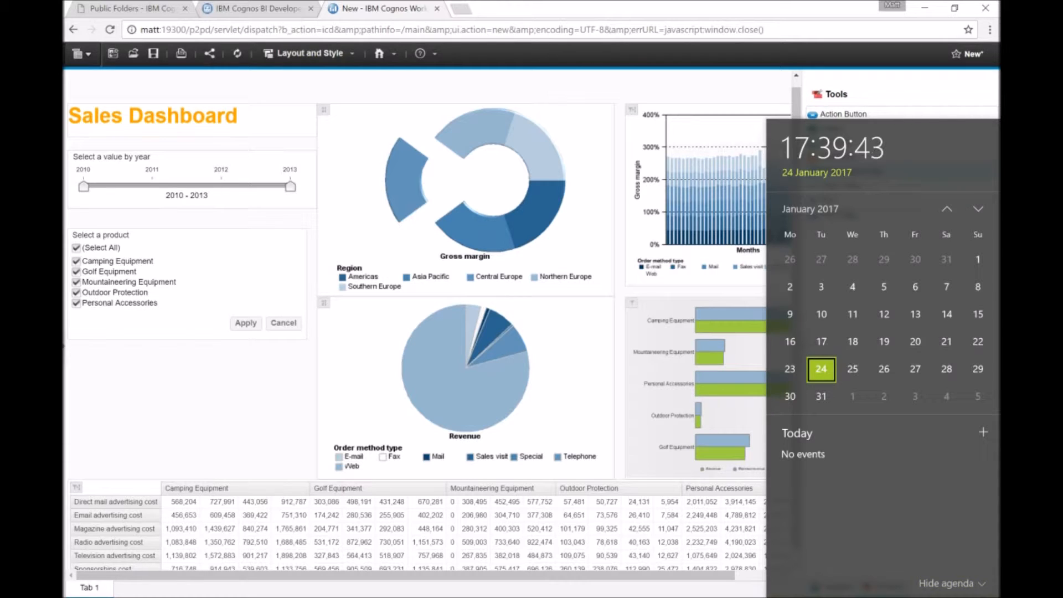
{"action": "left_click", "coordinate": [952, 584]}
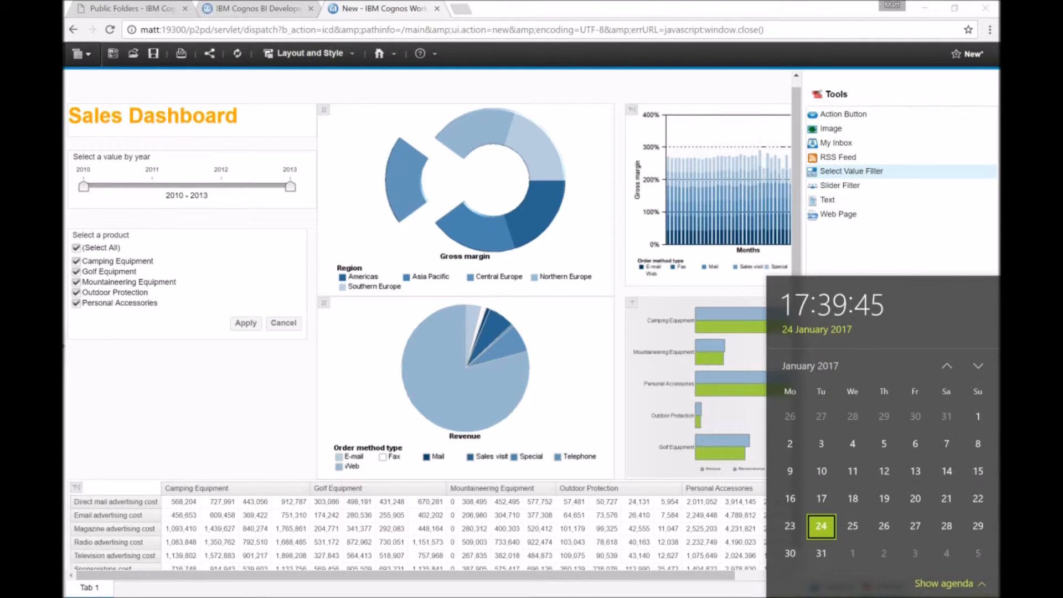
{"action": "left_click", "coordinate": [941, 243]}
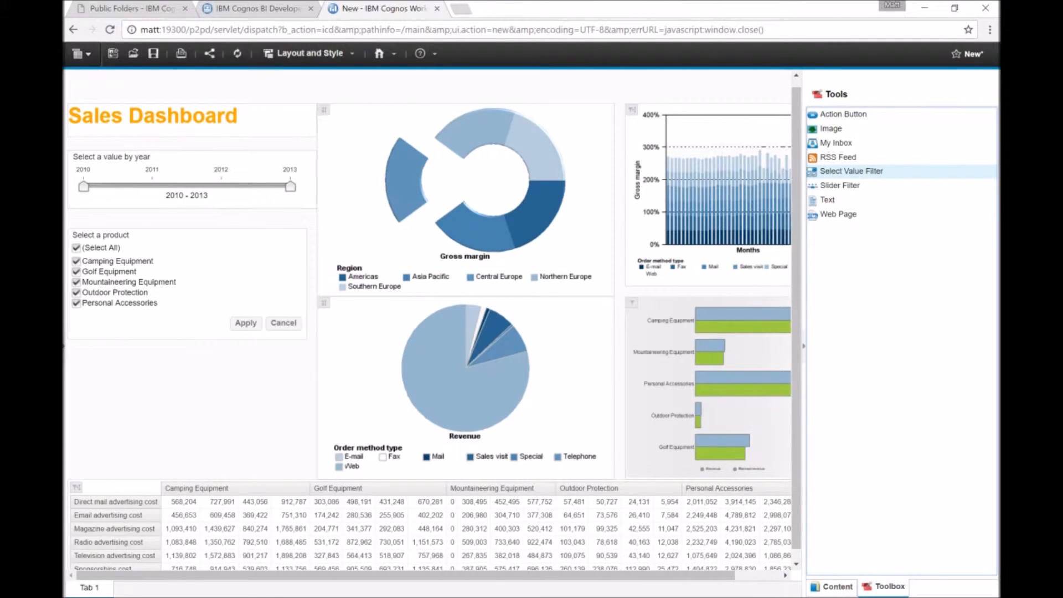
Shorten the product filter widget's height.
{"action": "left_click", "coordinate": [221, 276]}
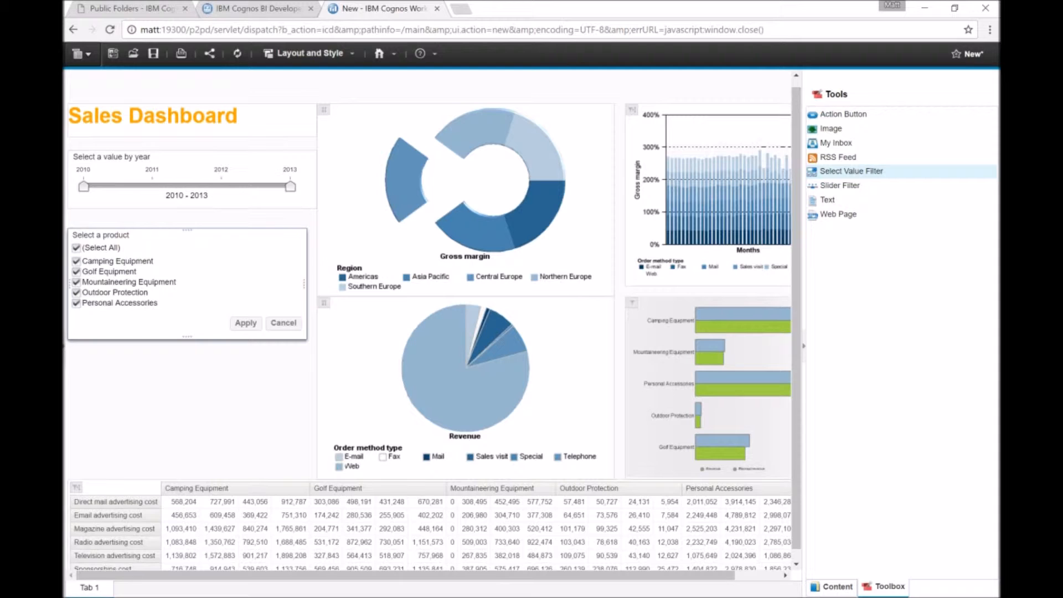
{"action": "left_click_drag", "start_coordinate": [187, 337], "coordinate": [187, 297]}
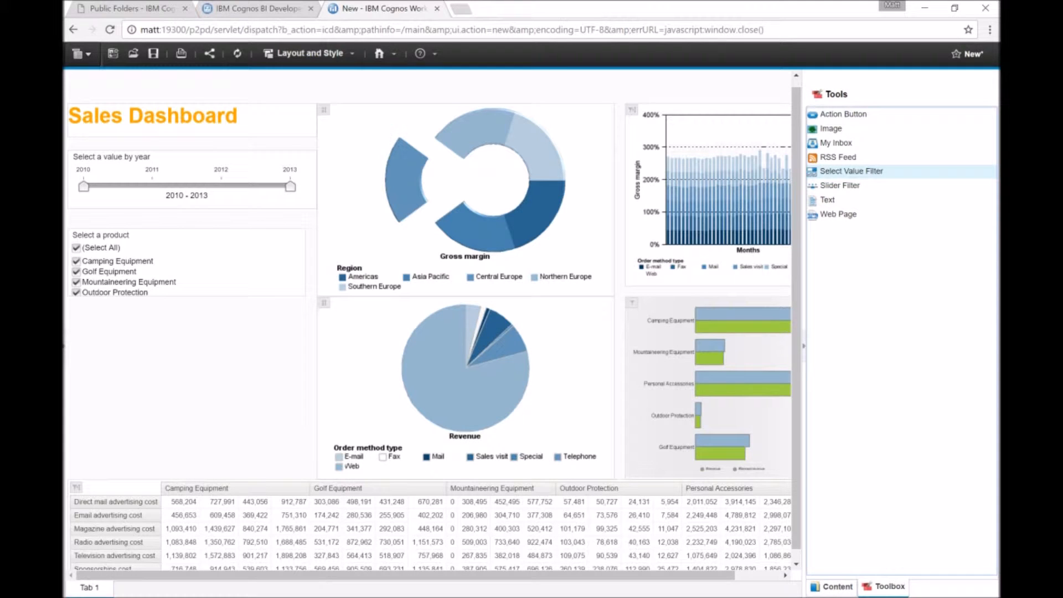
Add the Gross profit-Pareto Chart from Gross Profit by Region below the product filter and resize it.
{"action": "left_click", "coordinate": [832, 585]}
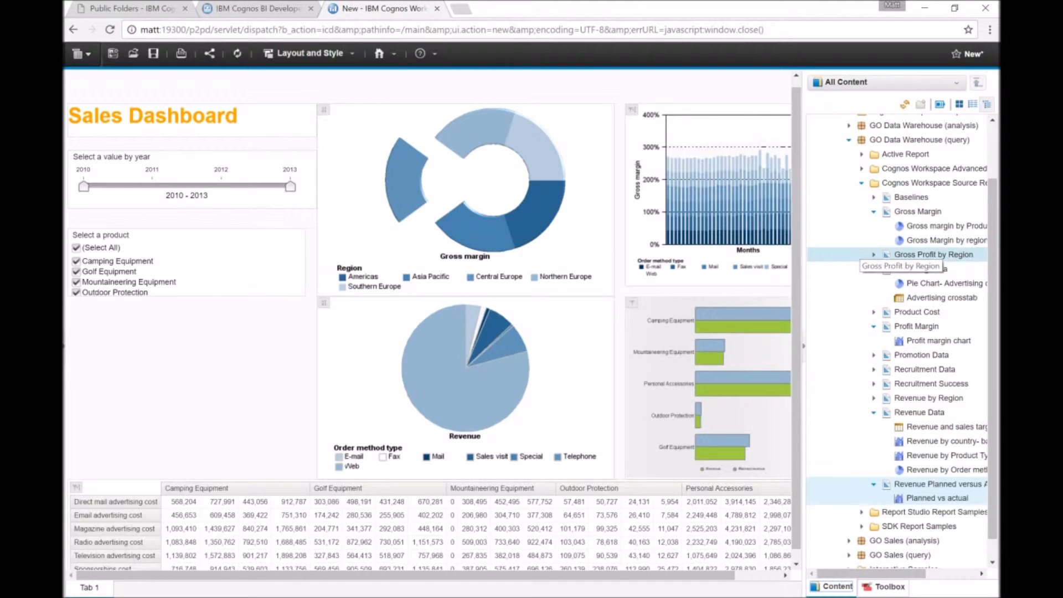
{"action": "left_click", "coordinate": [873, 255]}
{"action": "left_click_drag", "start_coordinate": [947, 268], "coordinate": [73, 314]}
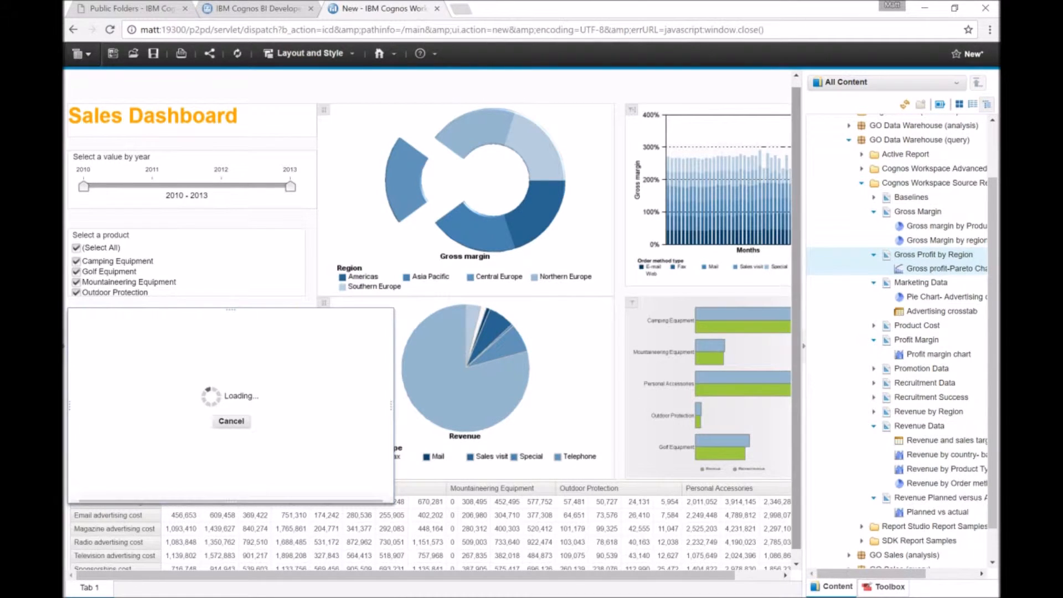
{"action": "left_click", "coordinate": [175, 399]}
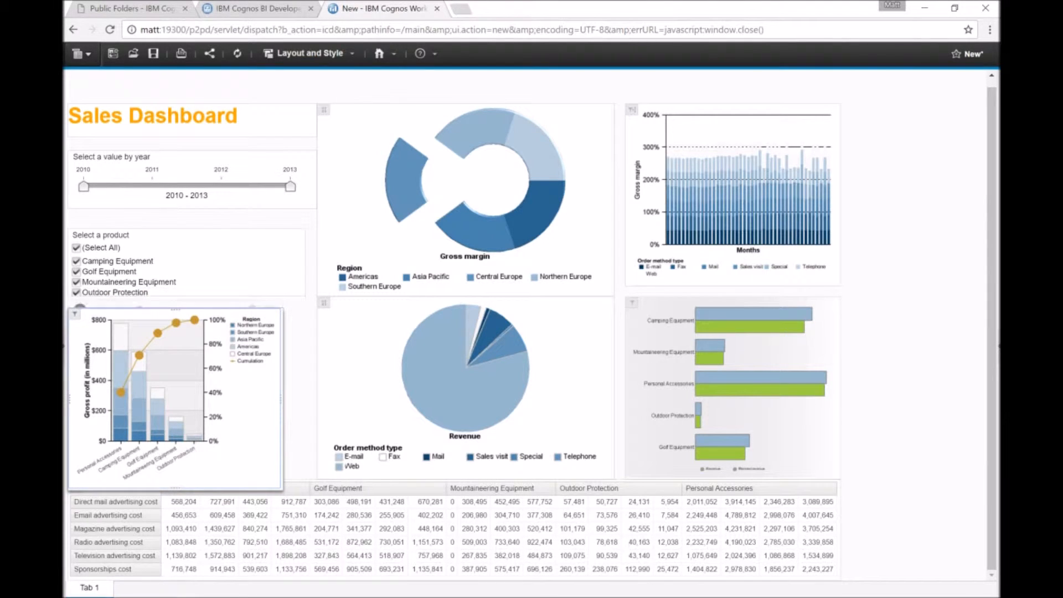
{"action": "left_click_drag", "start_coordinate": [282, 488], "coordinate": [306, 479]}
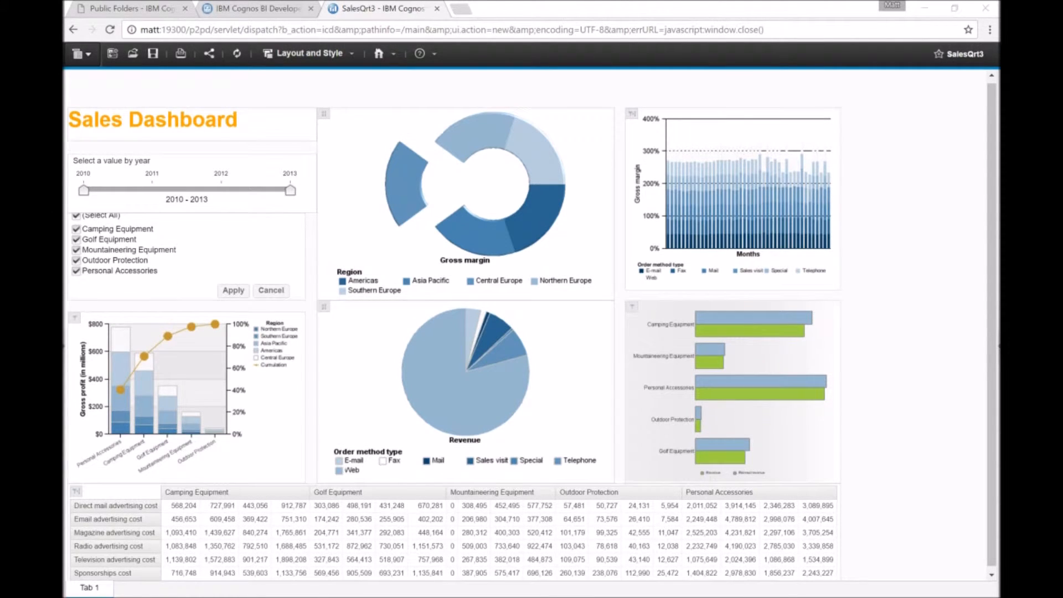
Save the workspace in My Folders as SalesQrt4.
{"action": "left_click", "coordinate": [81, 53]}
{"action": "left_click", "coordinate": [96, 111]}
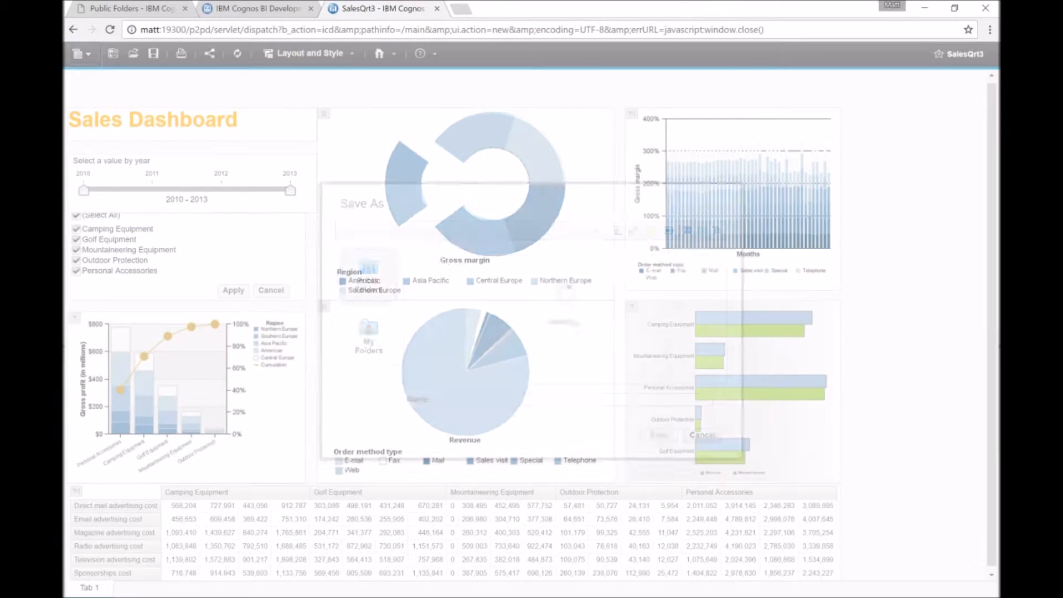
{"action": "left_click", "coordinate": [368, 335]}
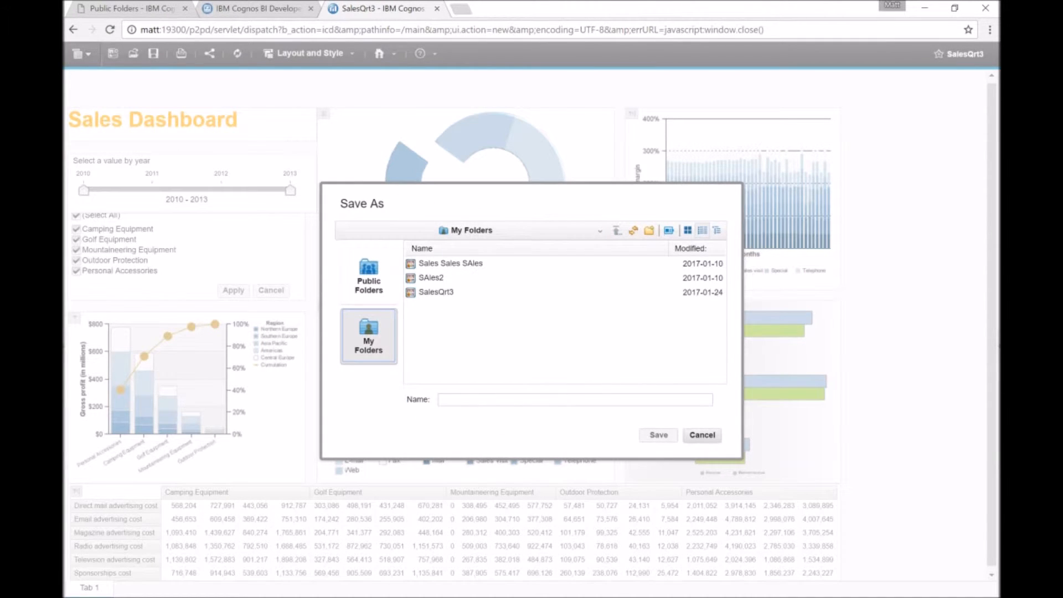
{"action": "left_click", "coordinate": [437, 292]}
{"action": "left_click", "coordinate": [474, 399]}
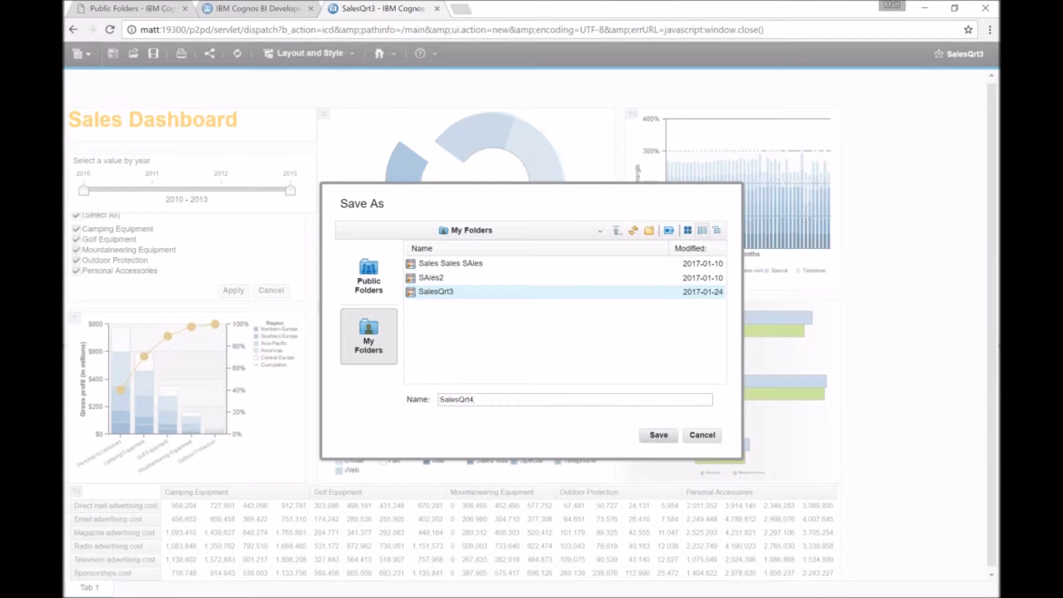
{"action": "left_click", "coordinate": [658, 435]}
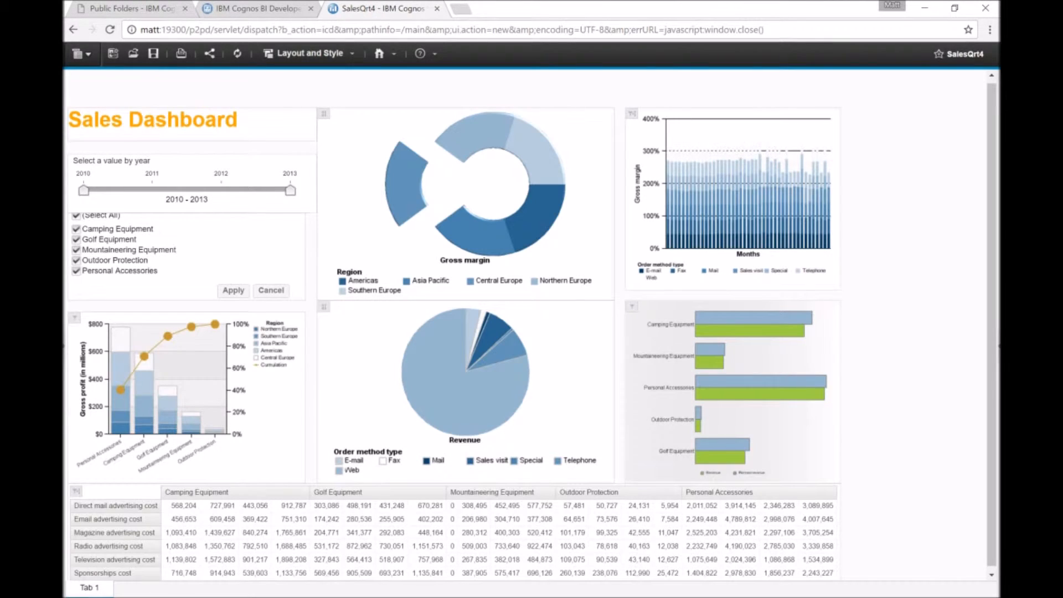
Change the revenue versus planned revenue bar chart's display type to a crosstab.
{"action": "left_click", "coordinate": [733, 388]}
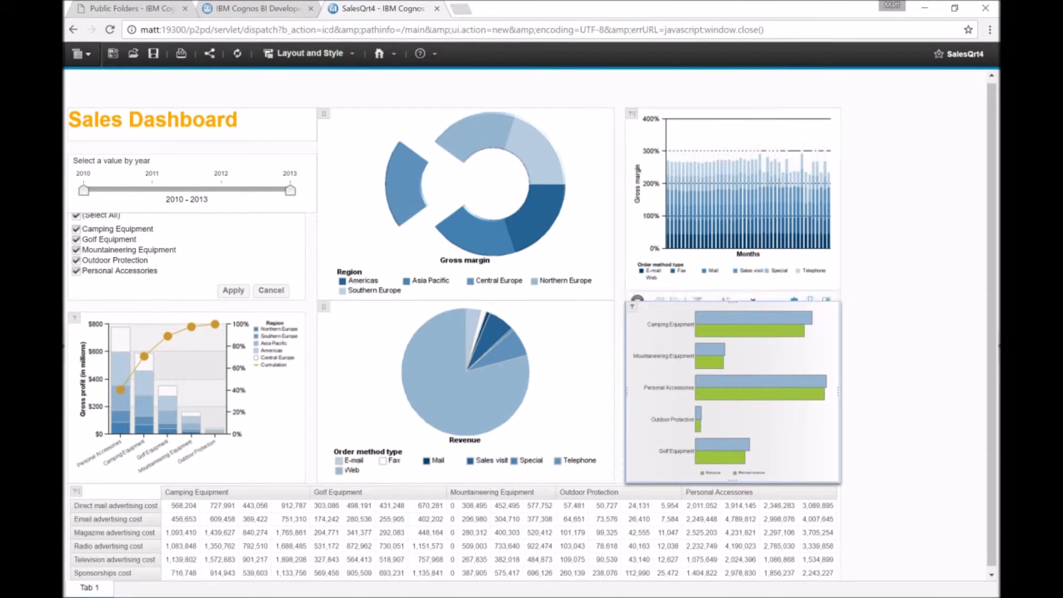
{"action": "left_click", "coordinate": [752, 291]}
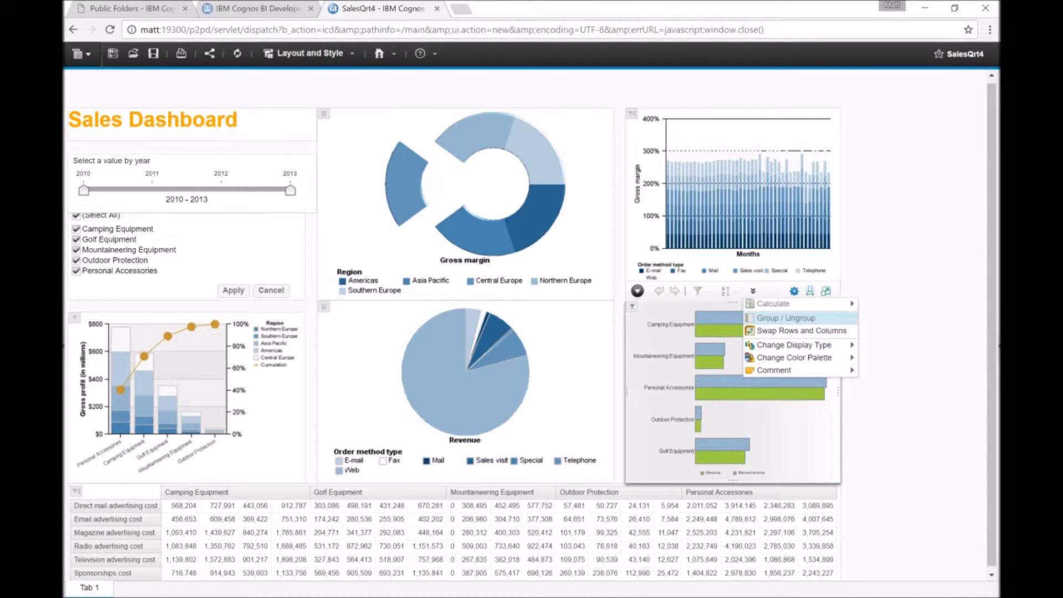
{"action": "mouse_move", "coordinate": [794, 345]}
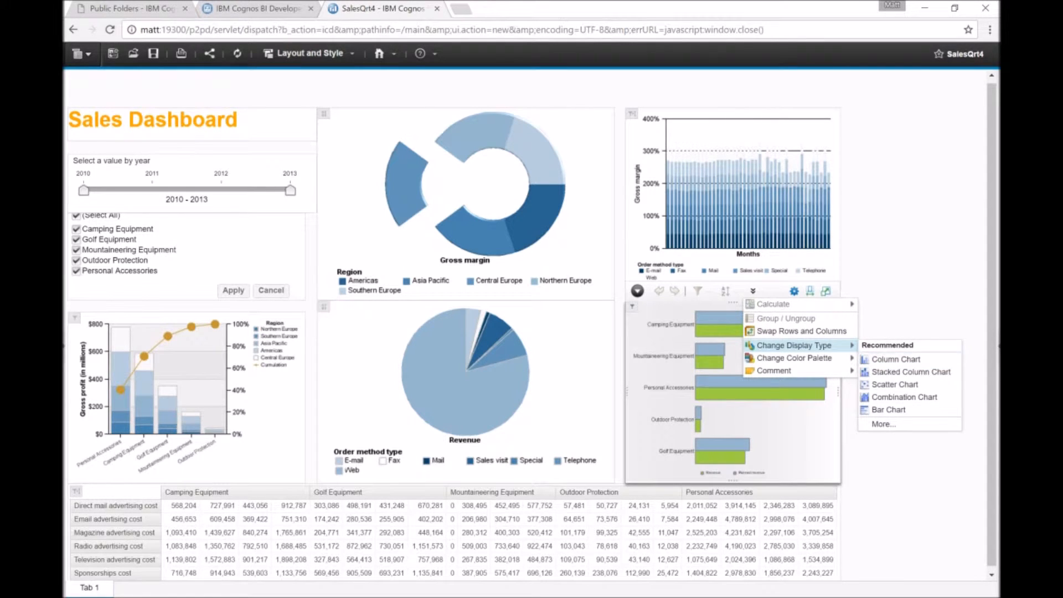
{"action": "left_click", "coordinate": [883, 424]}
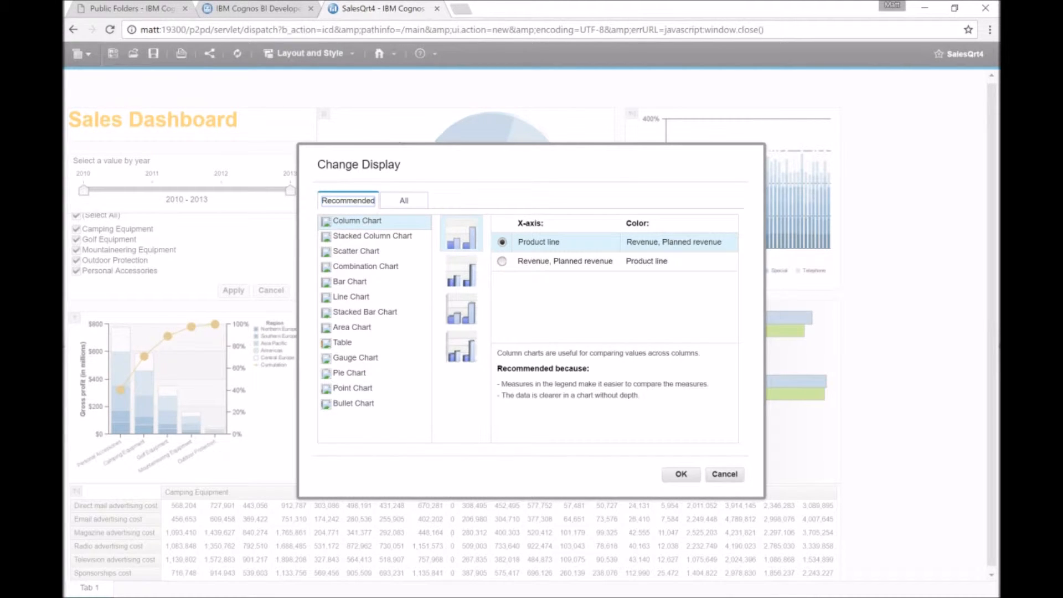
{"action": "left_click", "coordinate": [404, 201]}
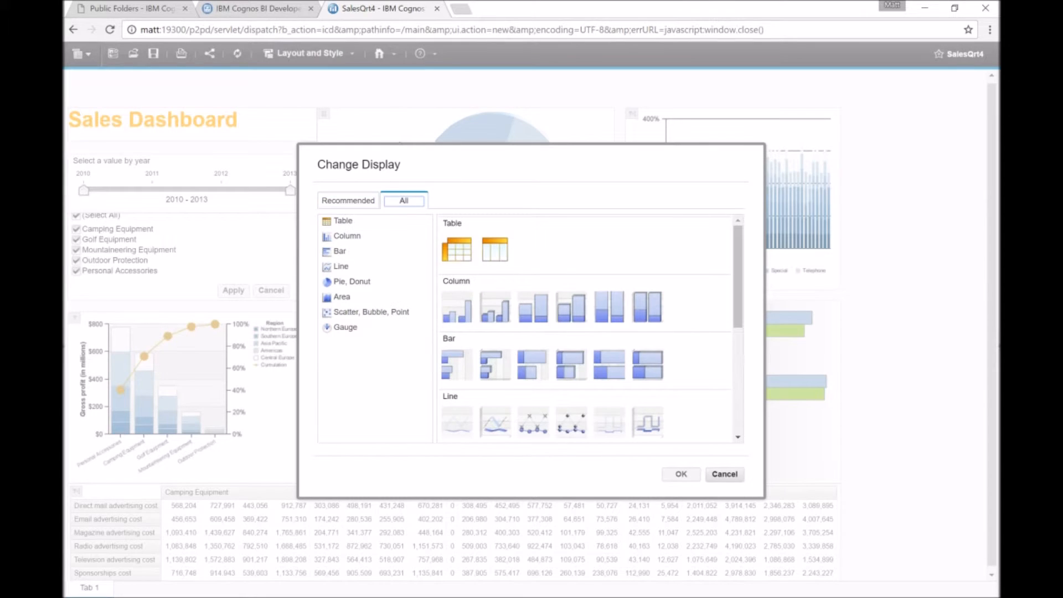
{"action": "left_click", "coordinate": [458, 249]}
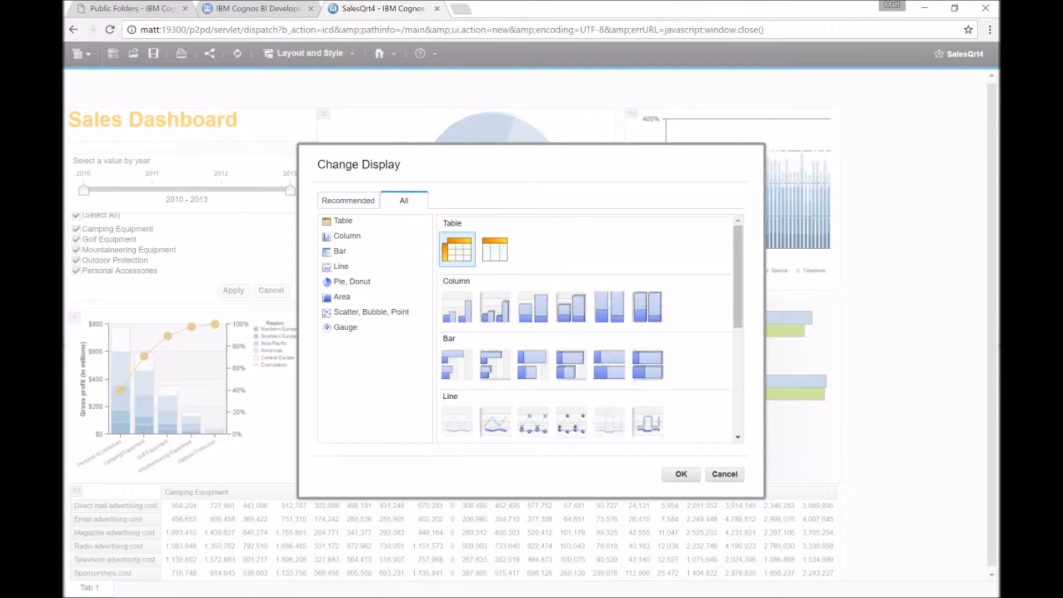
{"action": "left_click", "coordinate": [681, 474]}
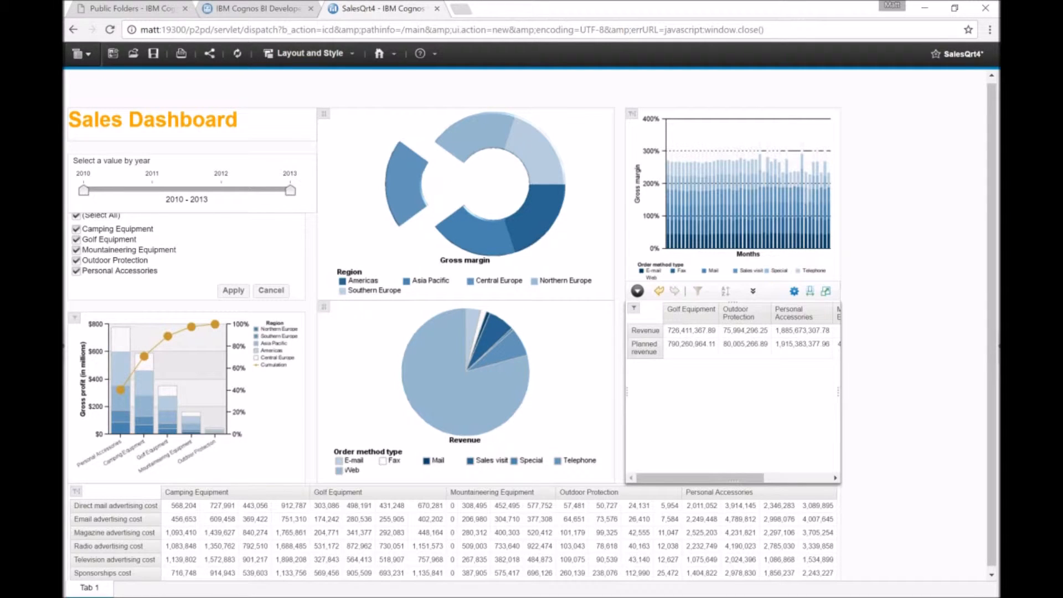
Widen the revenue widget and change its display type to a list table.
{"action": "left_click_drag", "start_coordinate": [838, 392], "coordinate": [953, 392]}
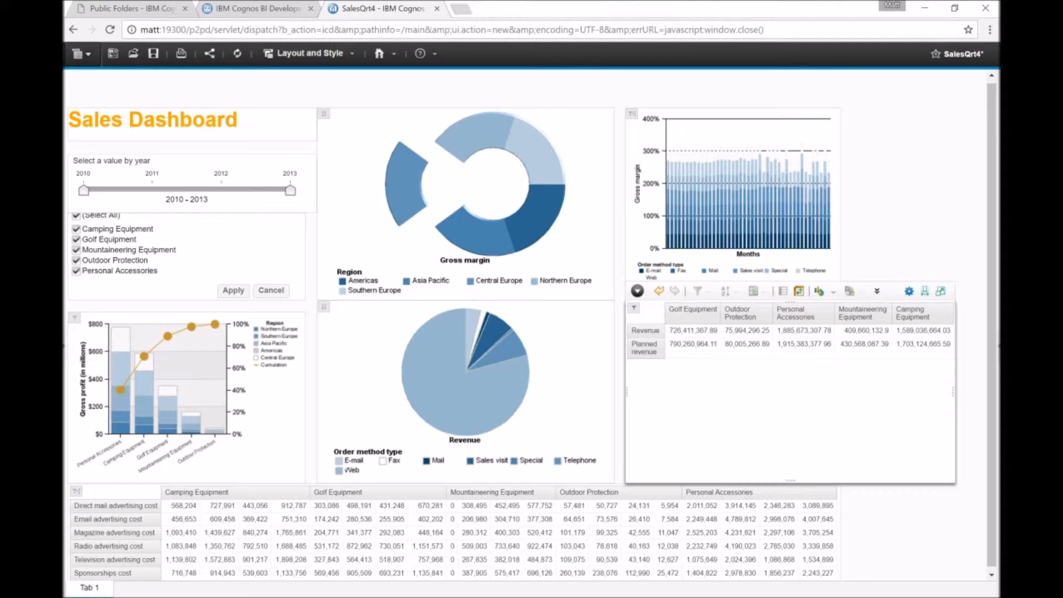
{"action": "left_click", "coordinate": [795, 314]}
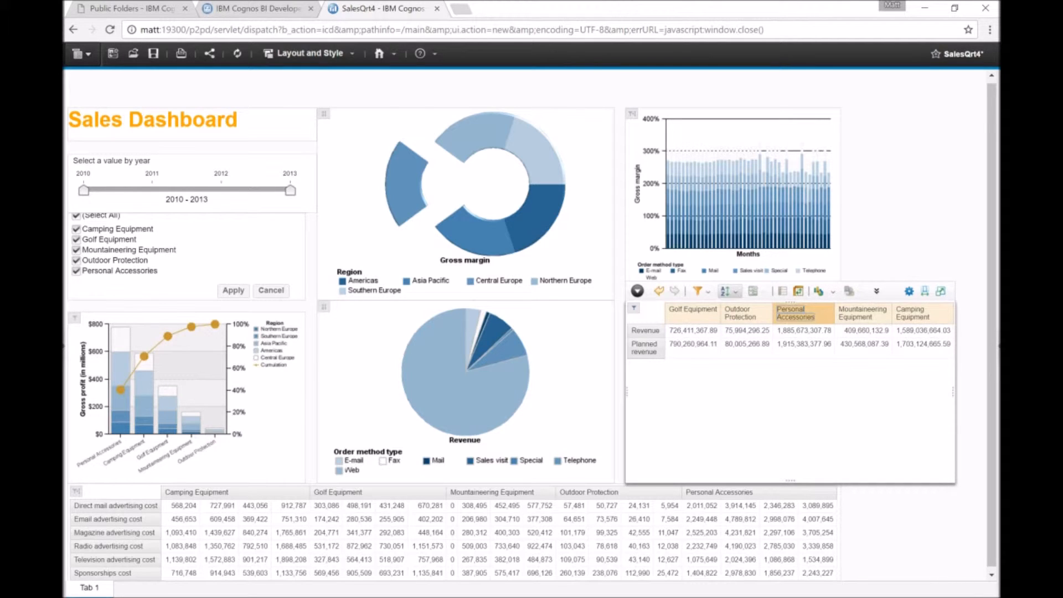
{"action": "left_click", "coordinate": [833, 291]}
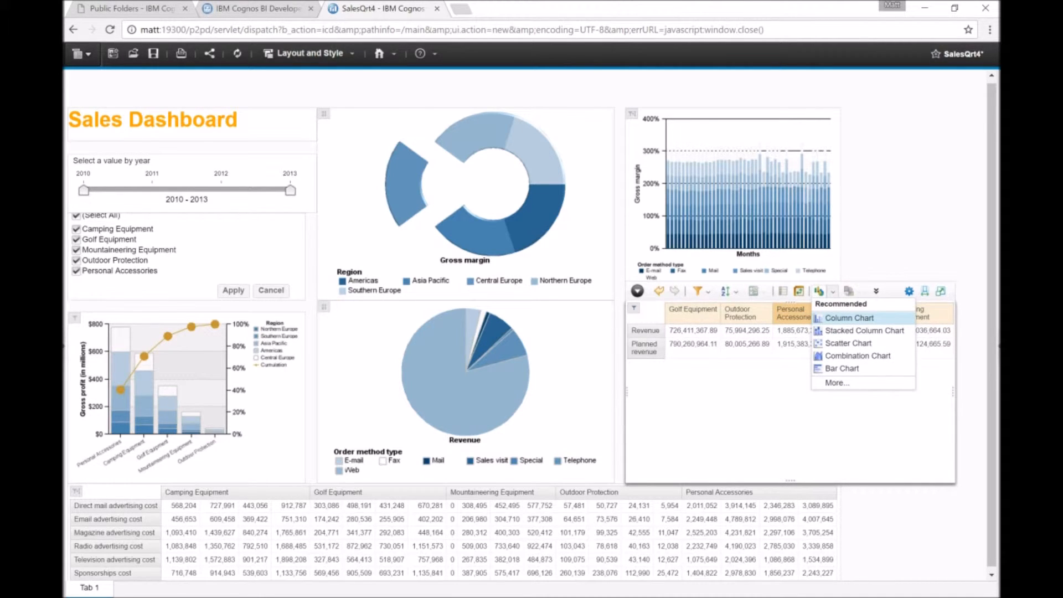
{"action": "left_click", "coordinate": [837, 383]}
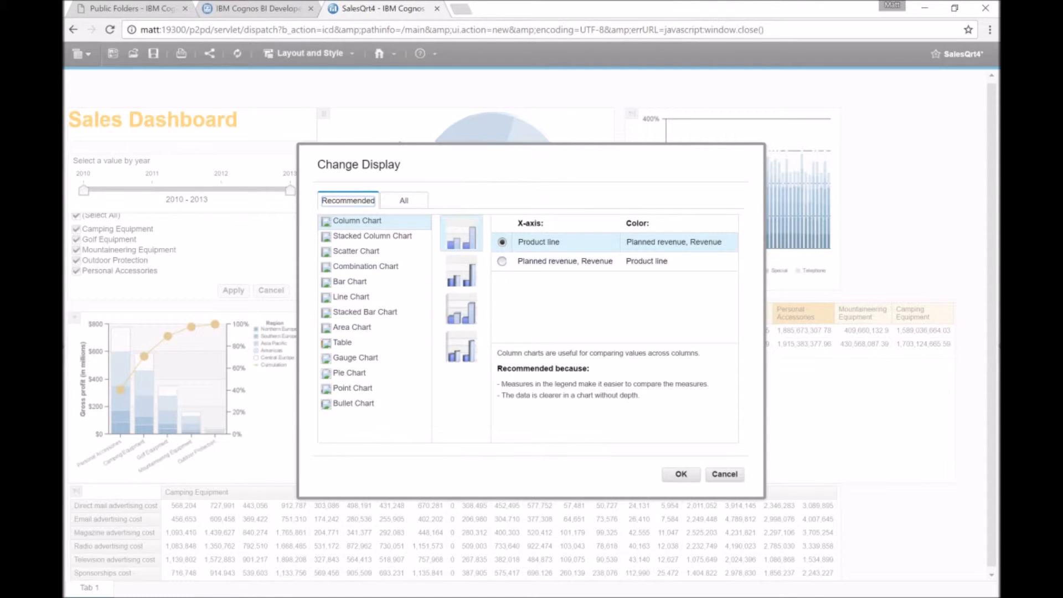
{"action": "left_click", "coordinate": [404, 201]}
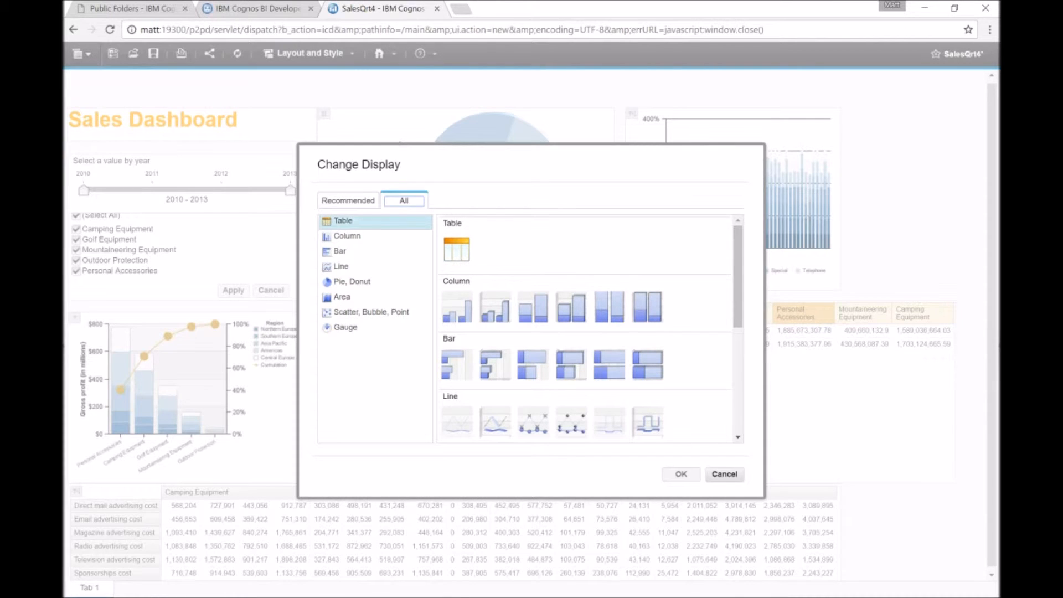
{"action": "left_click", "coordinate": [360, 221]}
{"action": "left_click", "coordinate": [457, 250]}
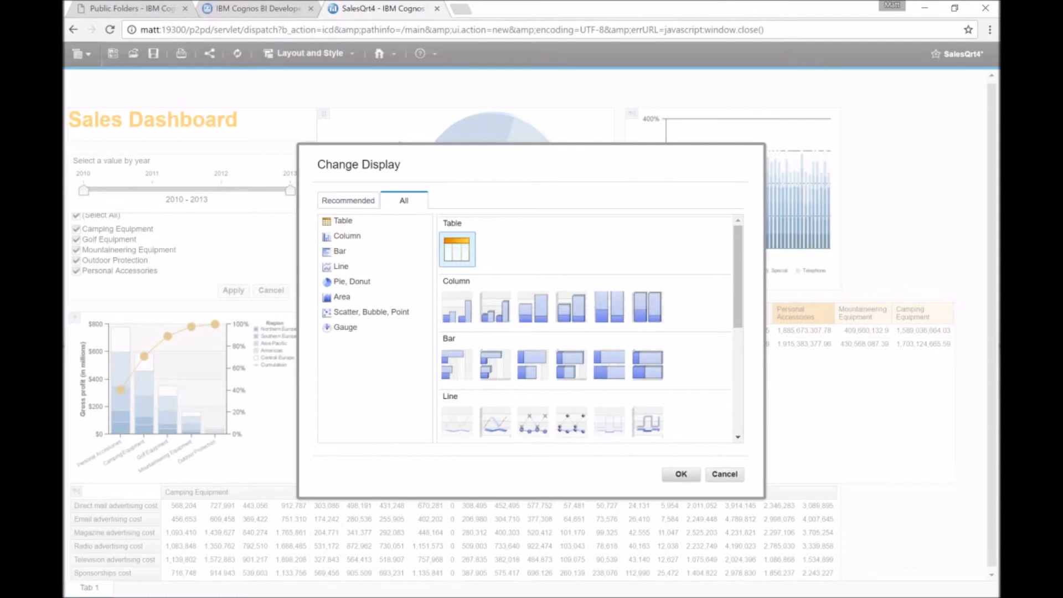
{"action": "left_click", "coordinate": [681, 474]}
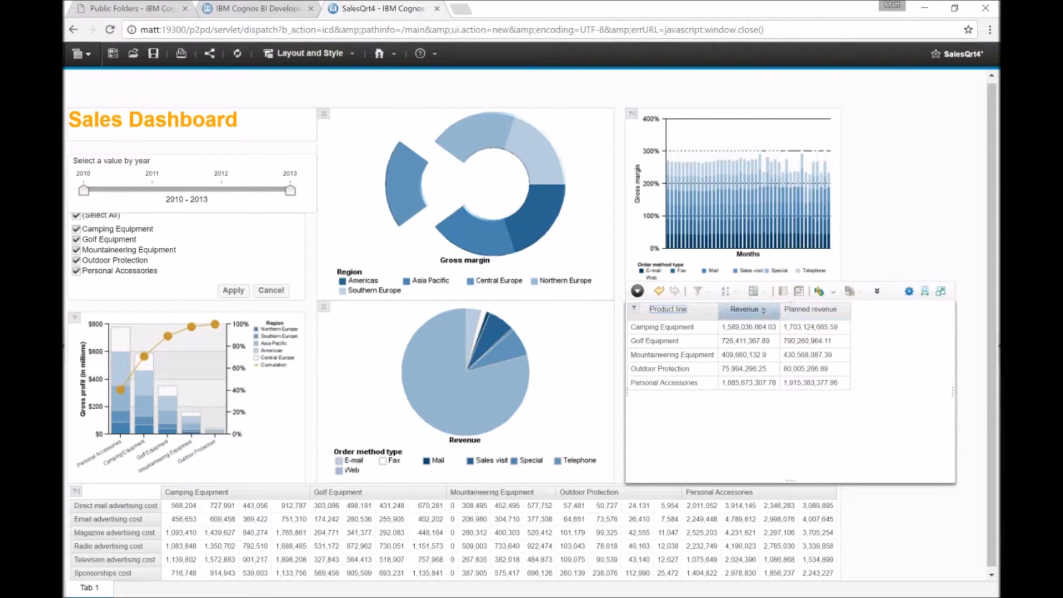
Add a % Difference (Planned revenue, Revenue) calculation from the Revenue and Planned revenue columns.
{"action": "left_click", "coordinate": [744, 309]}
{"action": "left_click", "coordinate": [810, 309], "text": "ctrl"}
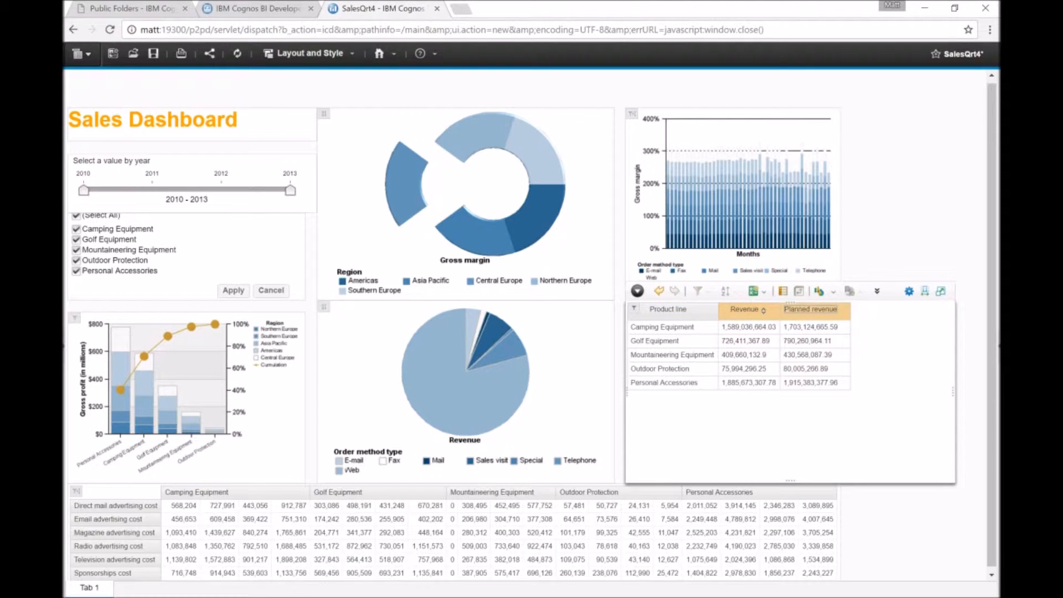
{"action": "left_click", "coordinate": [756, 291]}
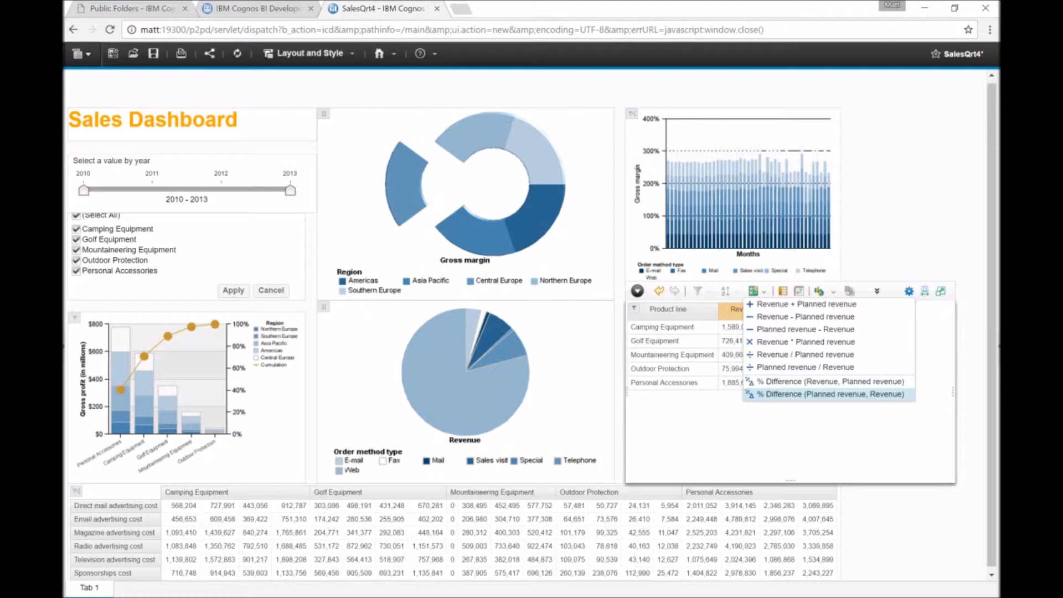
{"action": "left_click", "coordinate": [824, 394]}
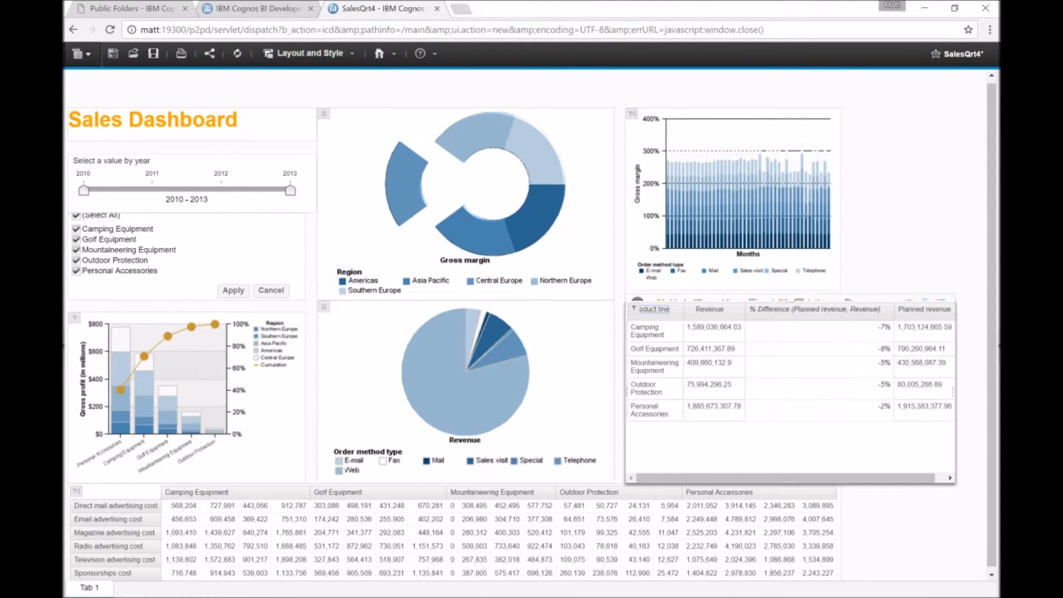
Rename the calculated column to "% Difference".
{"action": "right_click", "coordinate": [843, 310]}
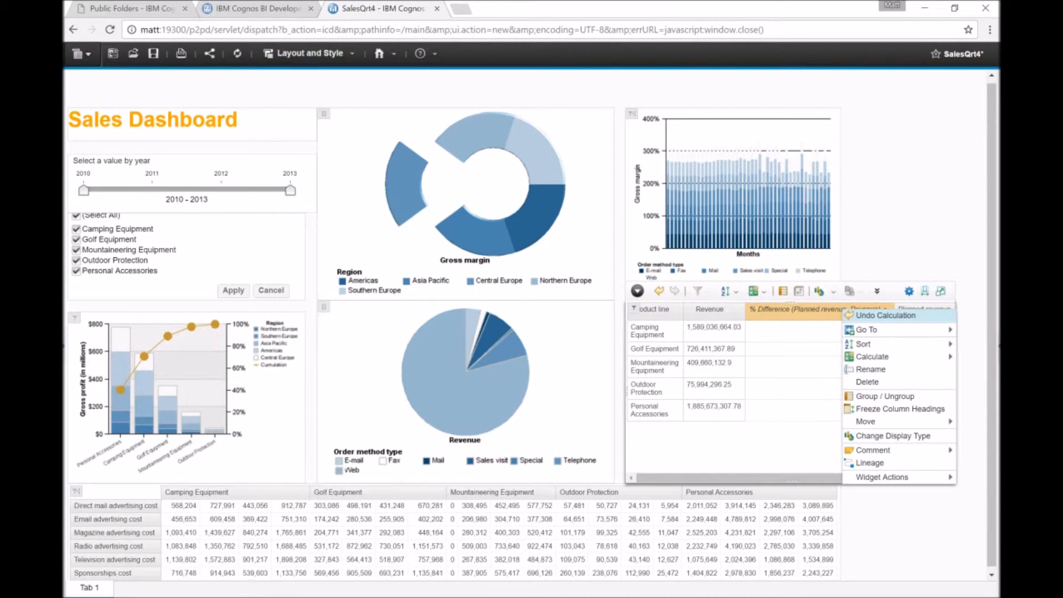
{"action": "left_click", "coordinate": [871, 370]}
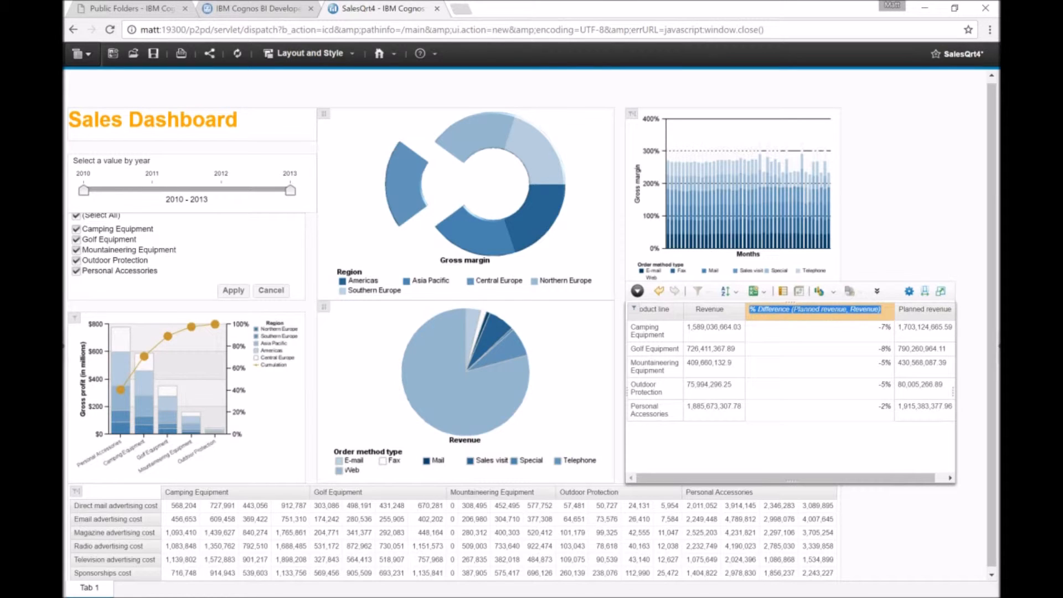
{"action": "left_click", "coordinate": [880, 310]}
{"action": "key", "text": "BackSpace"}
{"action": "key", "text": "BackSpace"}
{"action": "key", "text": "BackSpace"}
{"action": "key", "text": "BackSpace"}
{"action": "key", "text": "BackSpace"}
{"action": "key", "text": "BackSpace"}
{"action": "key", "text": "BackSpace"}
{"action": "key", "text": "Delete"}
{"action": "key", "text": "Delete"}
{"action": "key", "text": "Delete"}
{"action": "key", "text": "Delete"}
{"action": "key", "text": "Delete"}
{"action": "key", "text": "Delete"}
{"action": "key", "text": "Delete"}
{"action": "key", "text": "Delete"}
{"action": "key", "text": "Delete"}
{"action": "key", "text": "Delete"}
{"action": "key", "text": "Delete"}
{"action": "key", "text": "Delete"}
{"action": "key", "text": "Delete"}
{"action": "key", "text": "Delete"}
{"action": "key", "text": "Delete"}
{"action": "key", "text": "Delete"}
{"action": "key", "text": "Delete"}
{"action": "key", "text": "Delete"}
{"action": "key", "text": "Delete"}
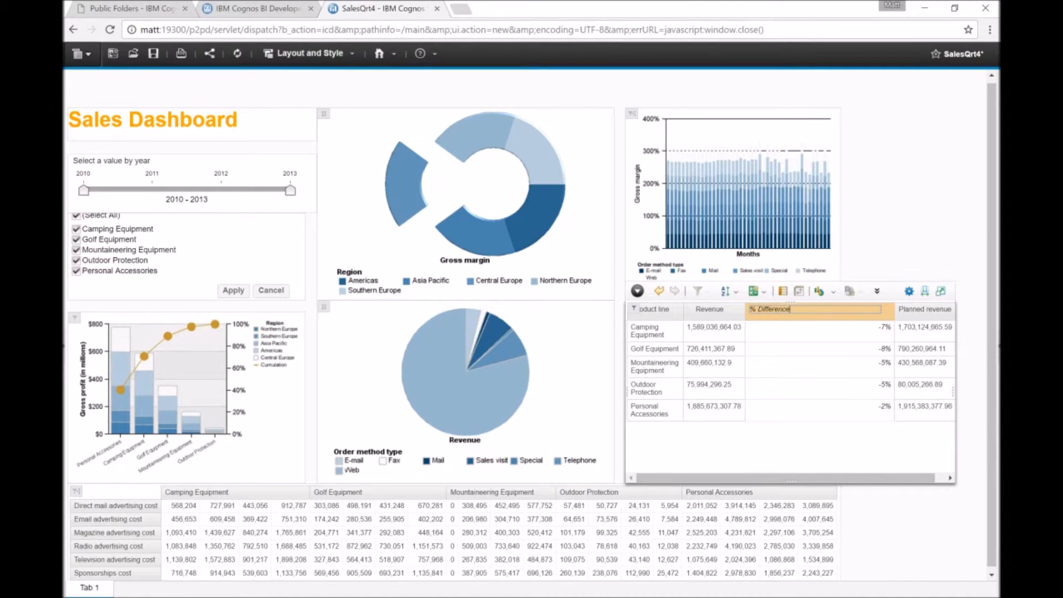
{"action": "key", "text": "Return"}
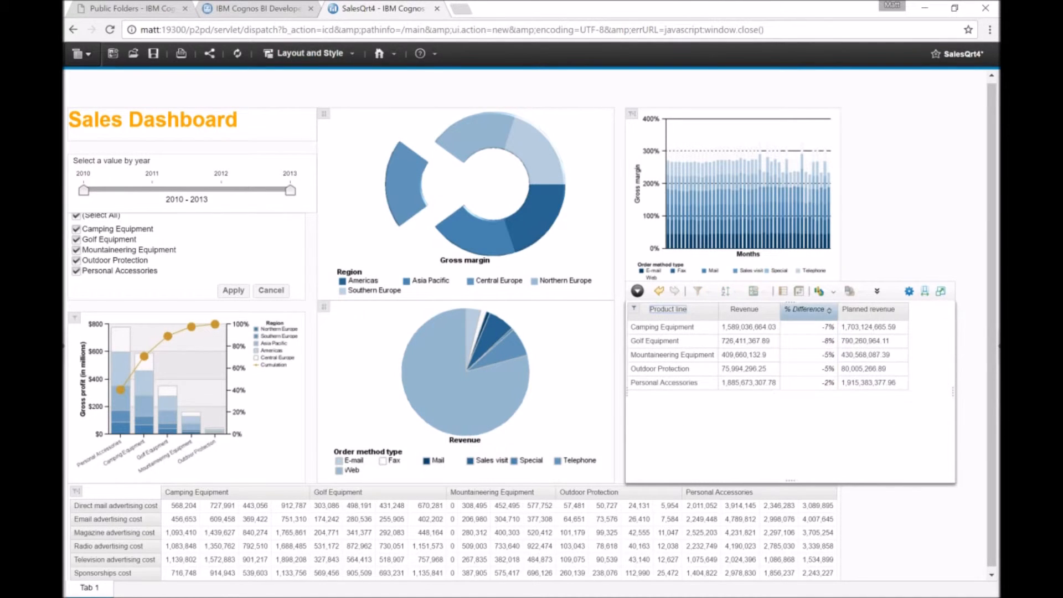
Move the % Difference column after Planned revenue and resize the revenue widget to fit the table.
{"action": "left_click_drag", "start_coordinate": [808, 309], "coordinate": [920, 328]}
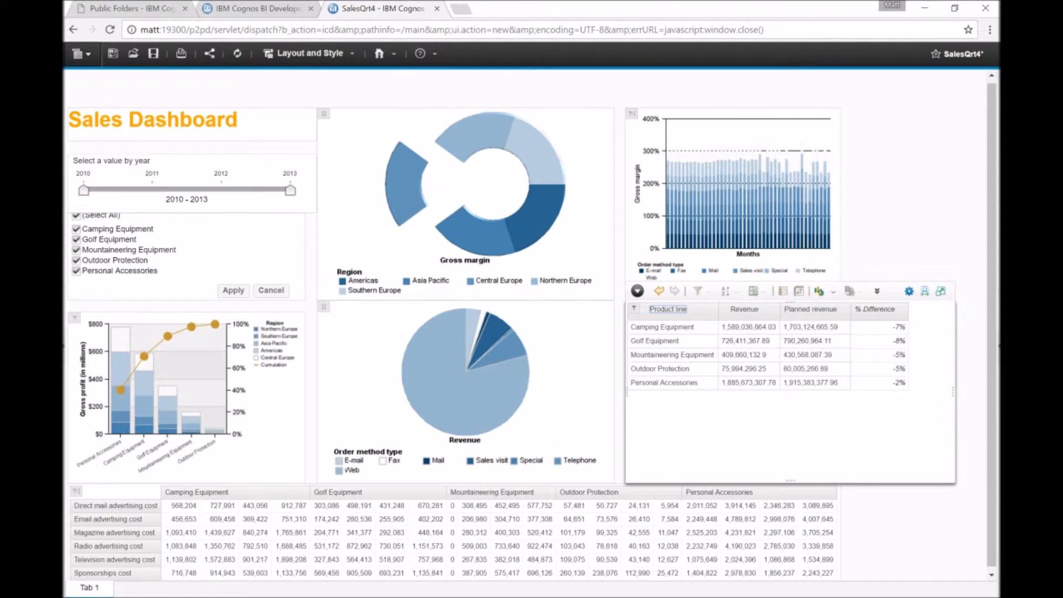
{"action": "left_click_drag", "start_coordinate": [953, 392], "coordinate": [849, 391]}
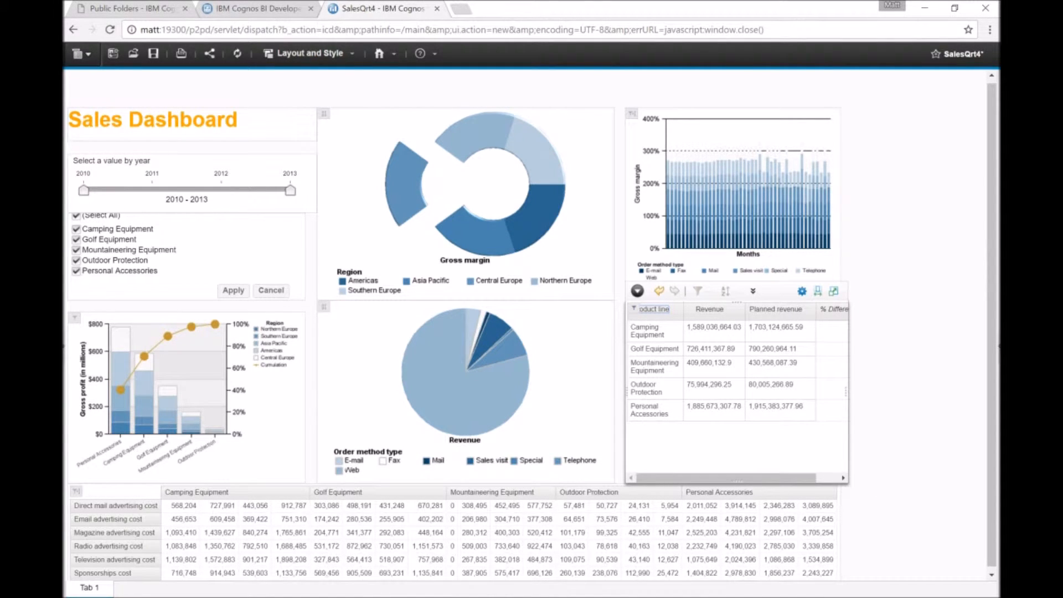
{"action": "left_click_drag", "start_coordinate": [847, 392], "coordinate": [885, 391]}
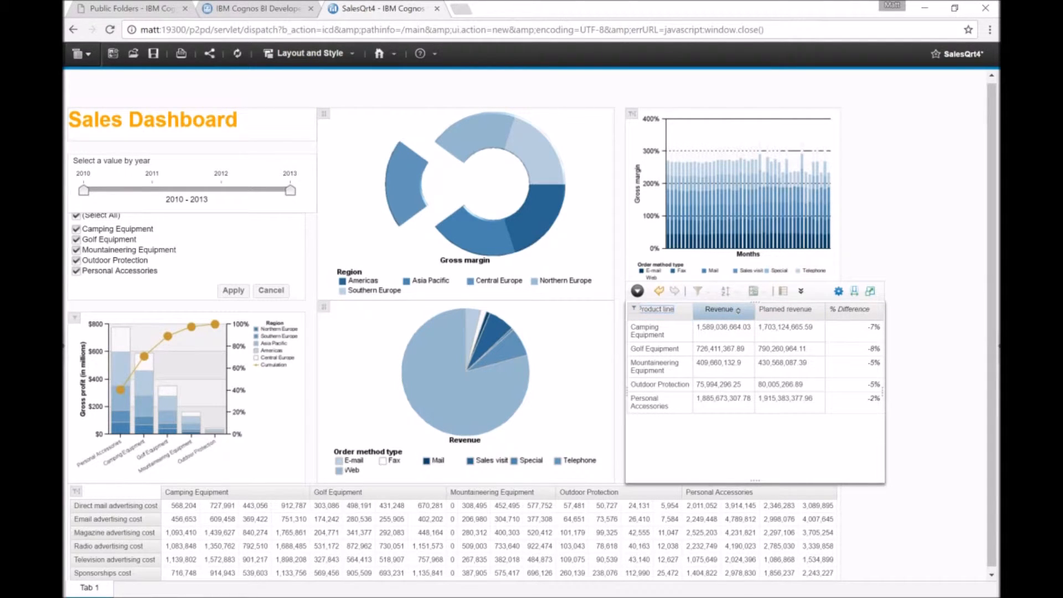
Sort the revenue table by the % Difference column.
{"action": "left_click", "coordinate": [853, 311]}
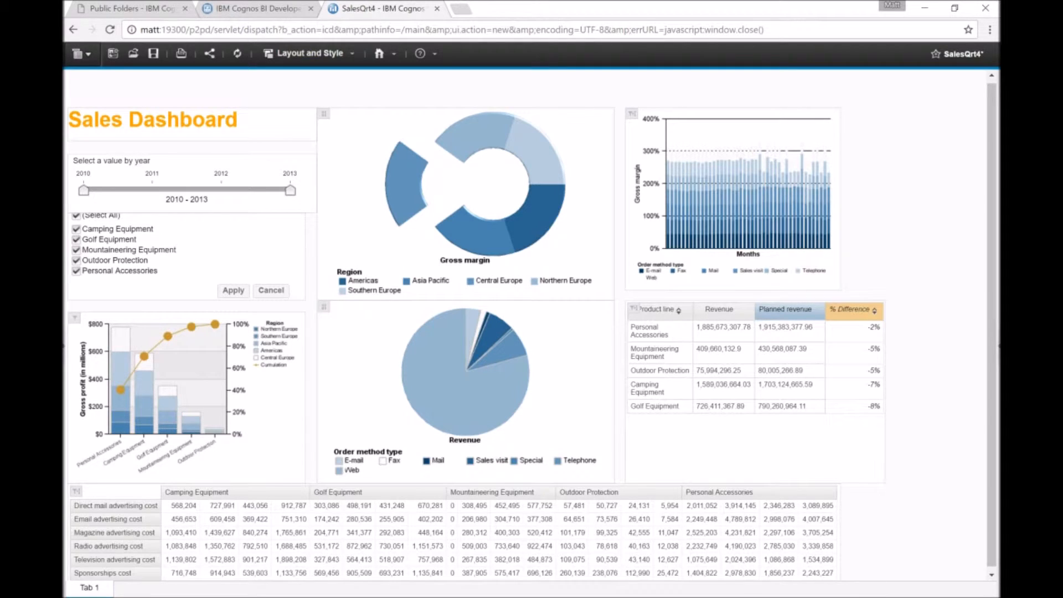
{"action": "left_click", "coordinate": [850, 309]}
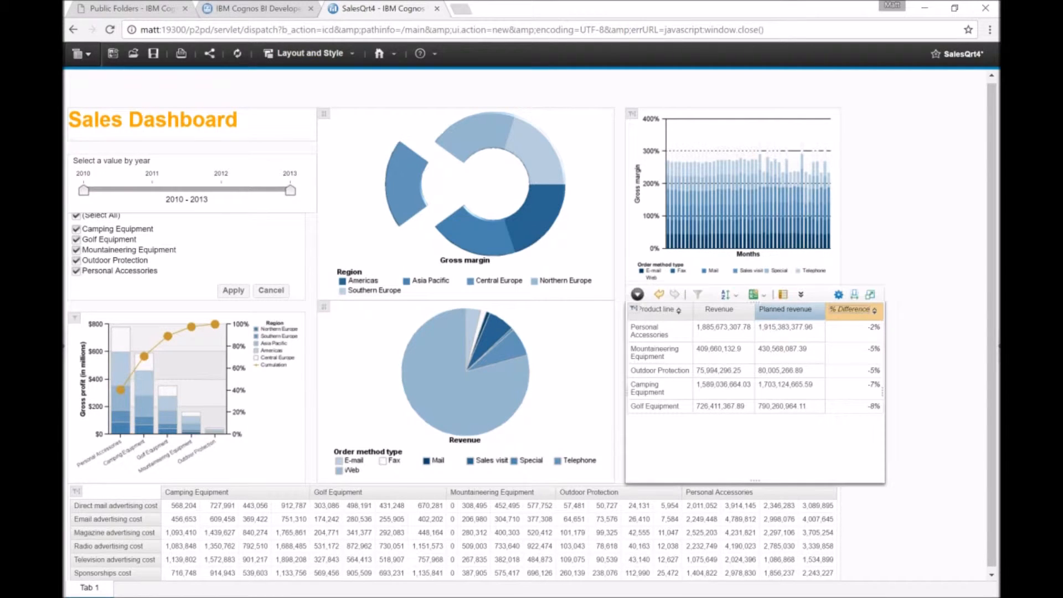
{"action": "left_click", "coordinate": [870, 406]}
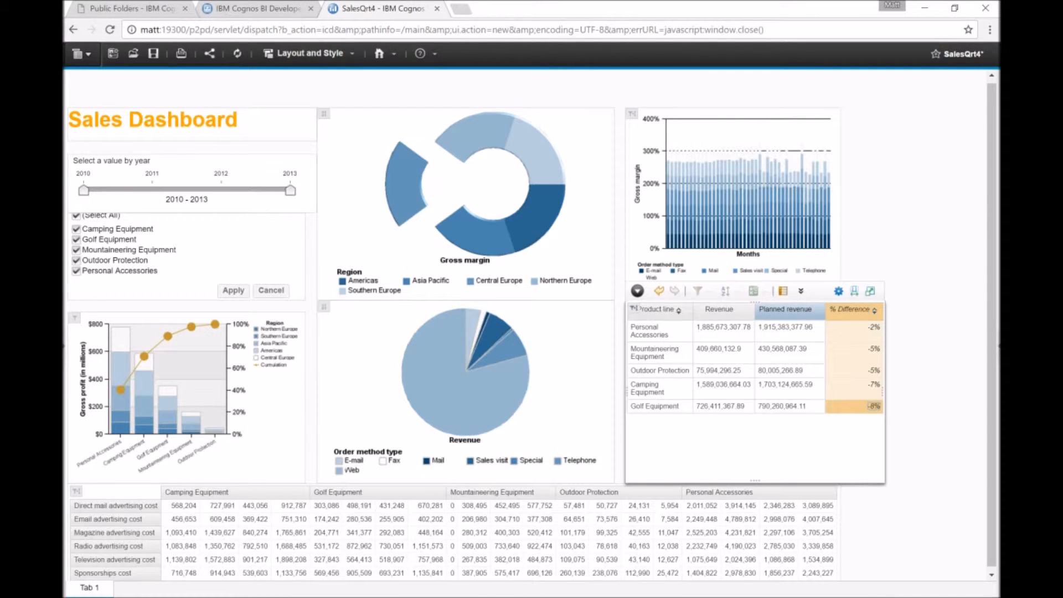
{"action": "left_click", "coordinate": [851, 309]}
{"action": "left_click", "coordinate": [873, 386], "text": "ctrl"}
{"action": "left_click", "coordinate": [872, 350], "text": "ctrl"}
{"action": "left_click", "coordinate": [873, 371], "text": "ctrl"}
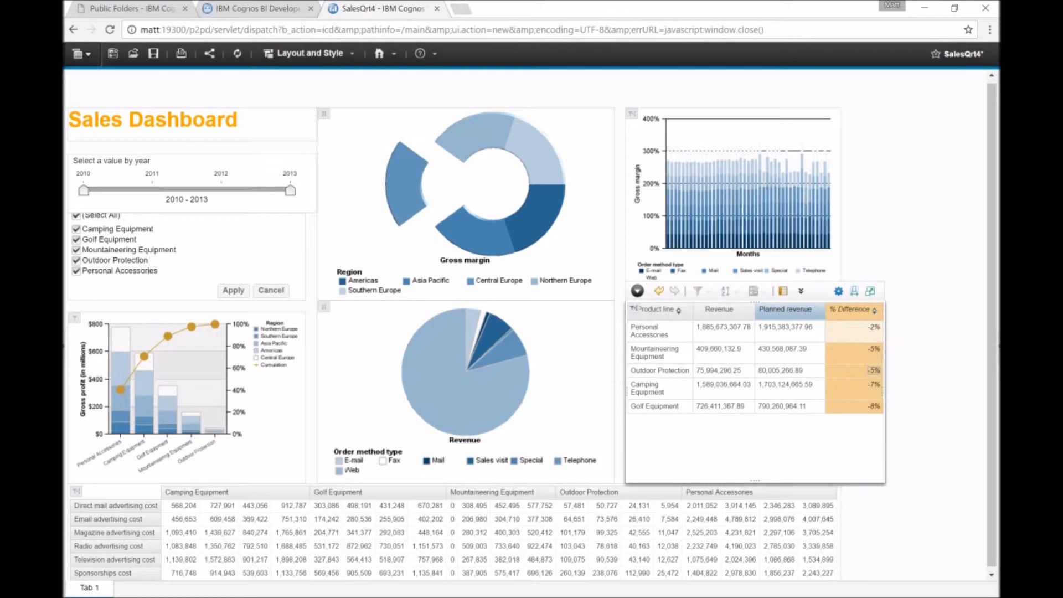
{"action": "left_click", "coordinate": [873, 327], "text": "ctrl"}
{"action": "right_click", "coordinate": [843, 312]}
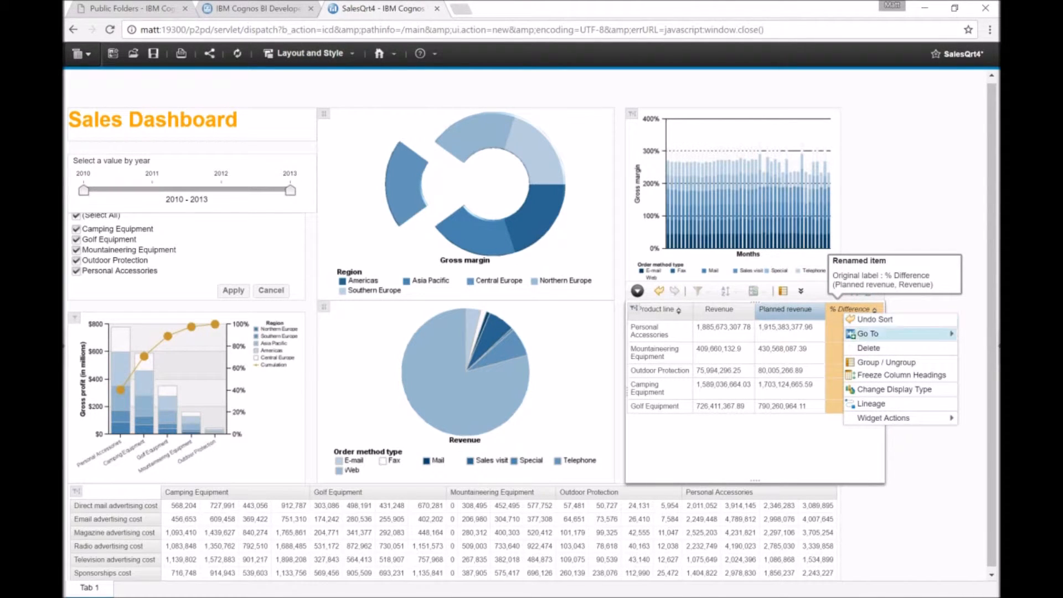
{"action": "key", "text": "Escape"}
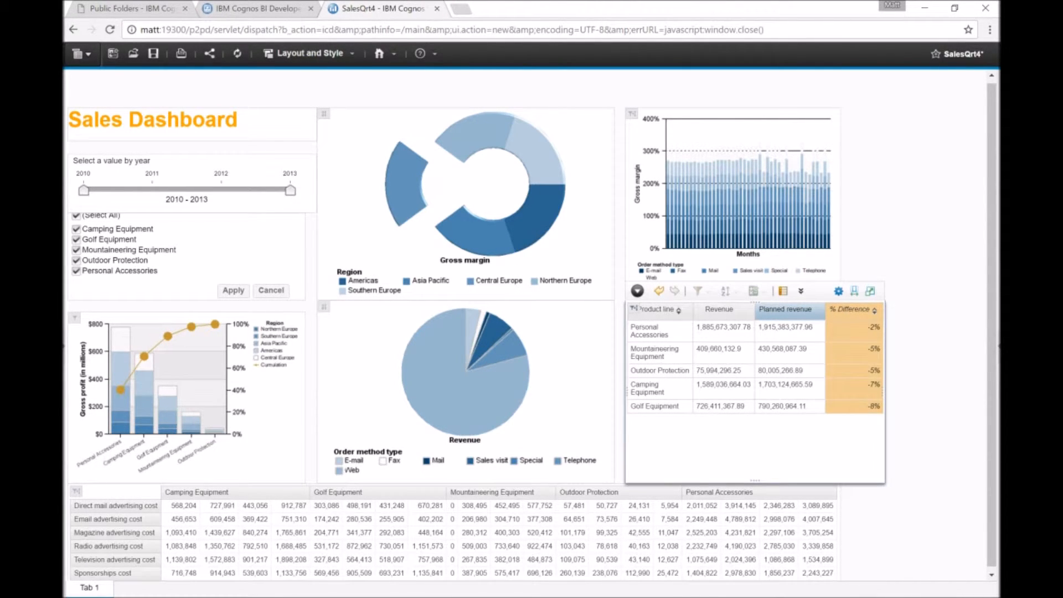
Filter the revenue table to rows where % Difference is ≤ -5%.
{"action": "left_click", "coordinate": [873, 349]}
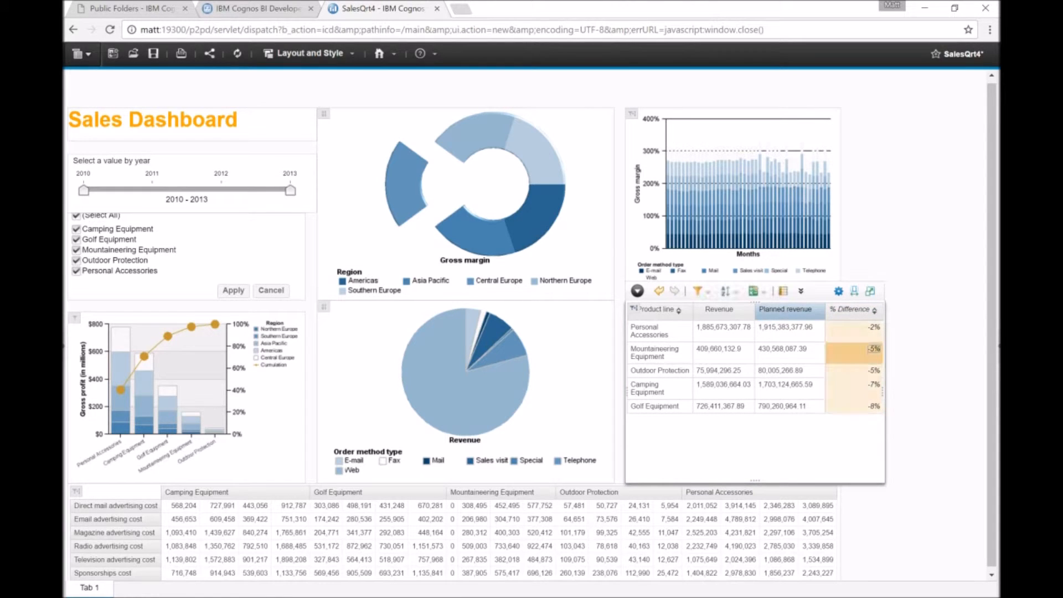
{"action": "left_click", "coordinate": [699, 291]}
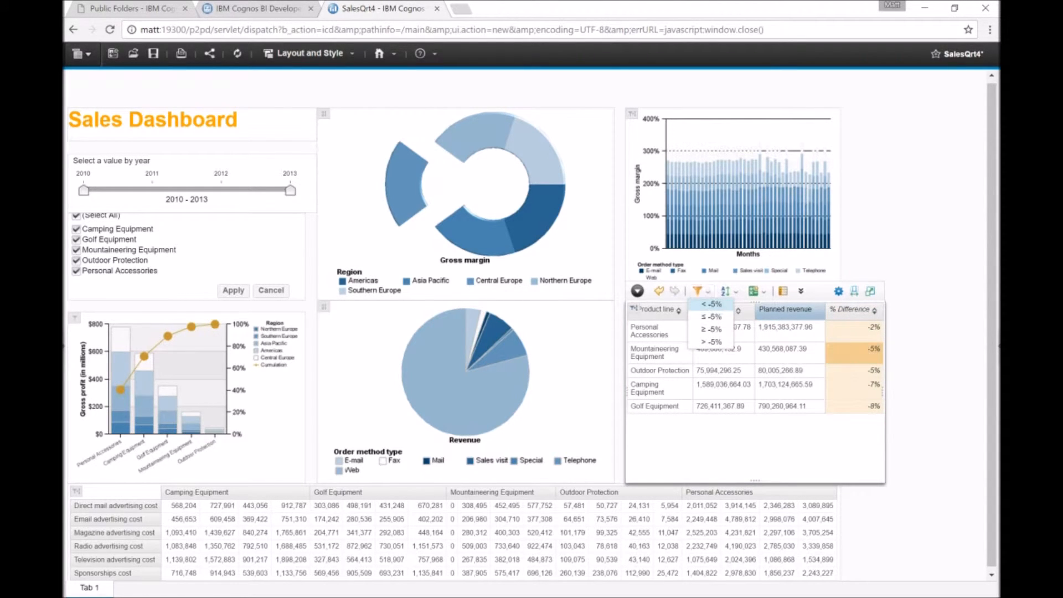
{"action": "left_click", "coordinate": [711, 317]}
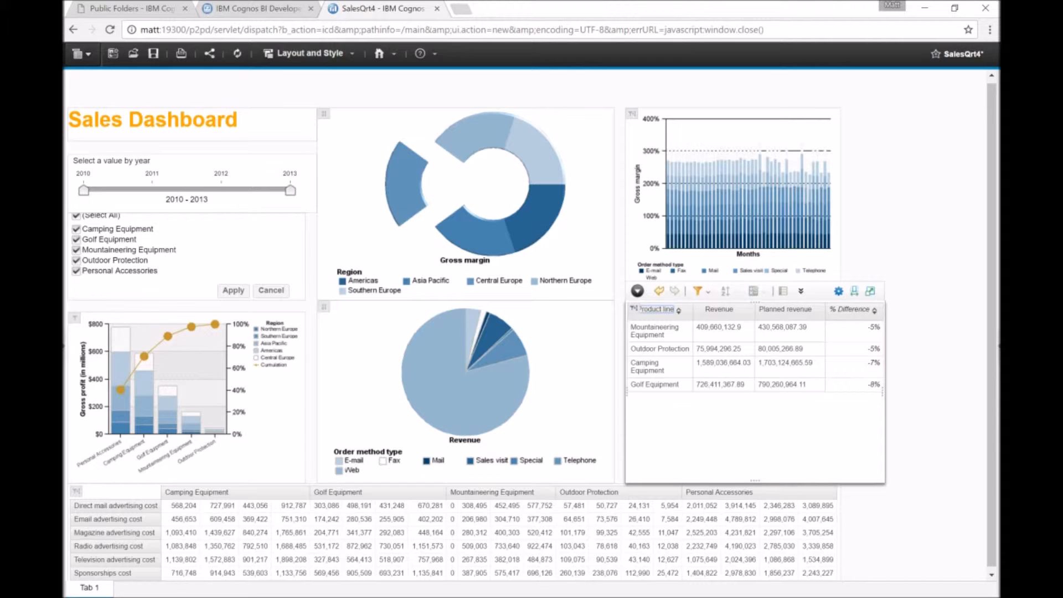
Add the comment "Needs investigation." to the Golf Equipment % Difference cell.
{"action": "left_click", "coordinate": [874, 385]}
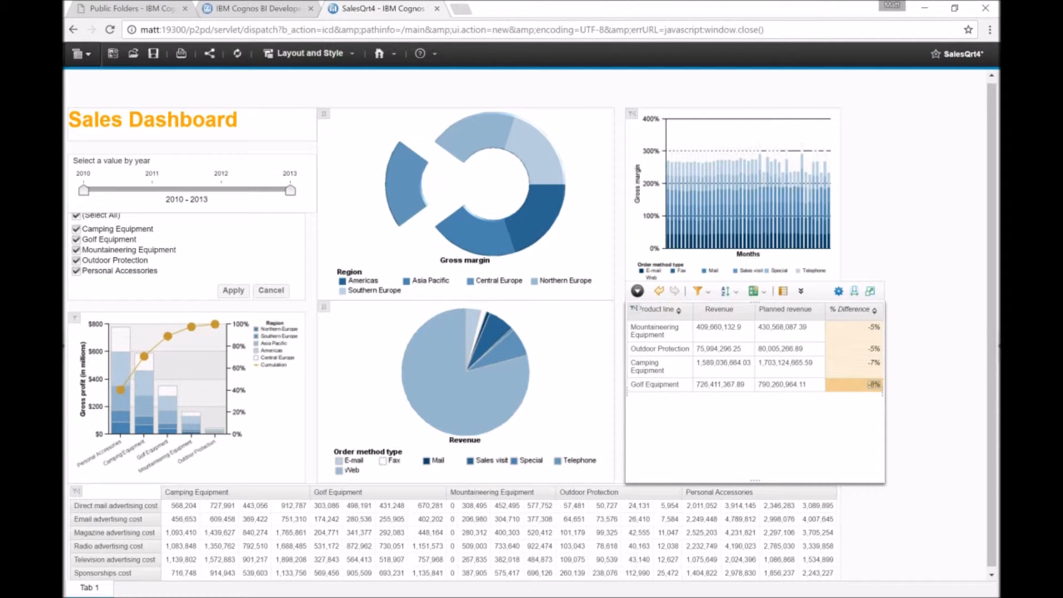
{"action": "left_click", "coordinate": [801, 291]}
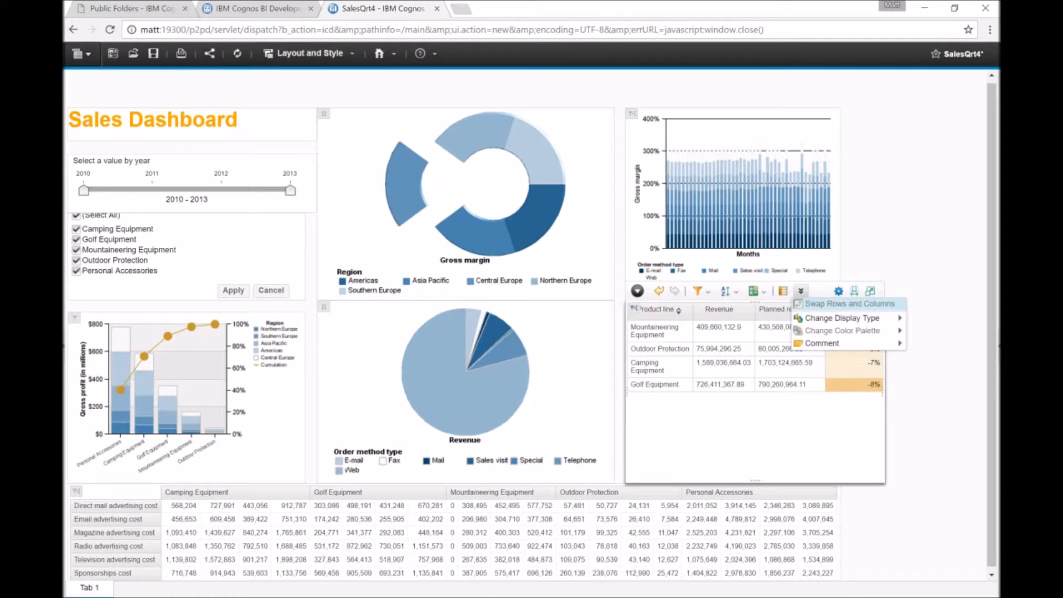
{"action": "mouse_move", "coordinate": [825, 343]}
{"action": "left_click", "coordinate": [935, 343]}
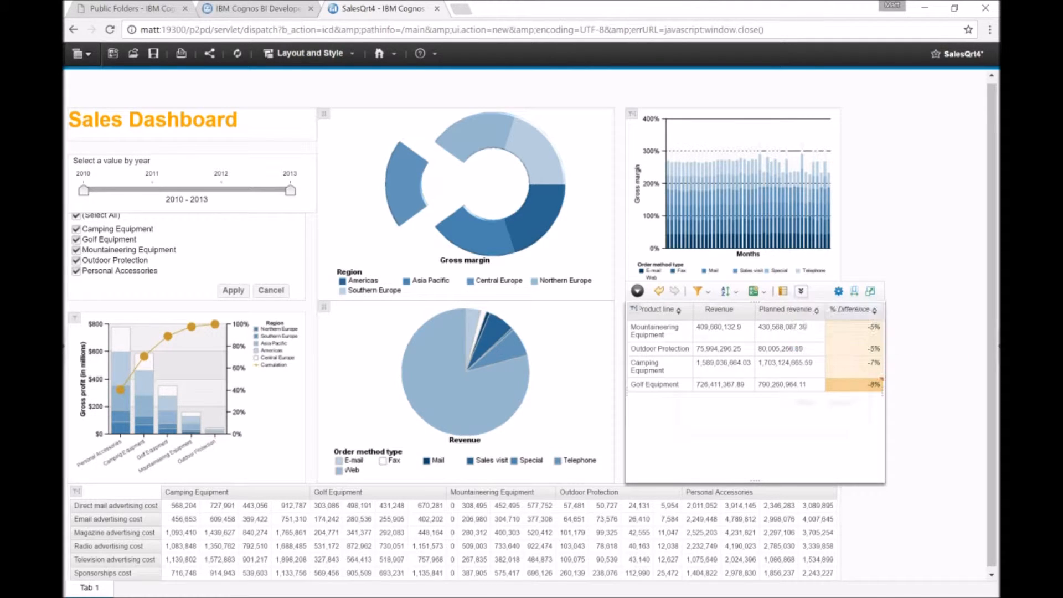
{"action": "type", "text": "Needs investigation."}
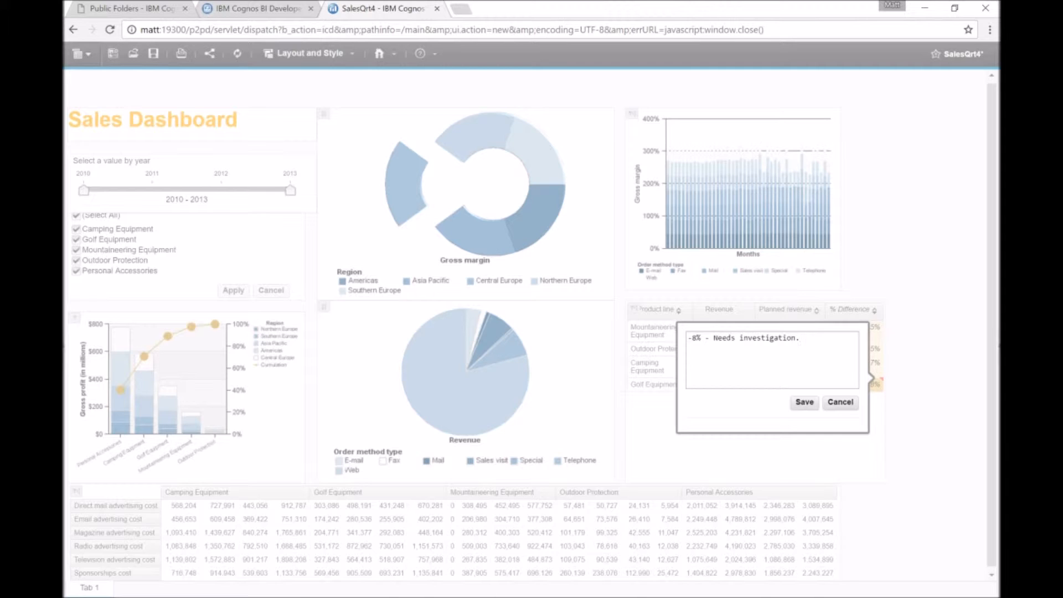
{"action": "left_click", "coordinate": [804, 402]}
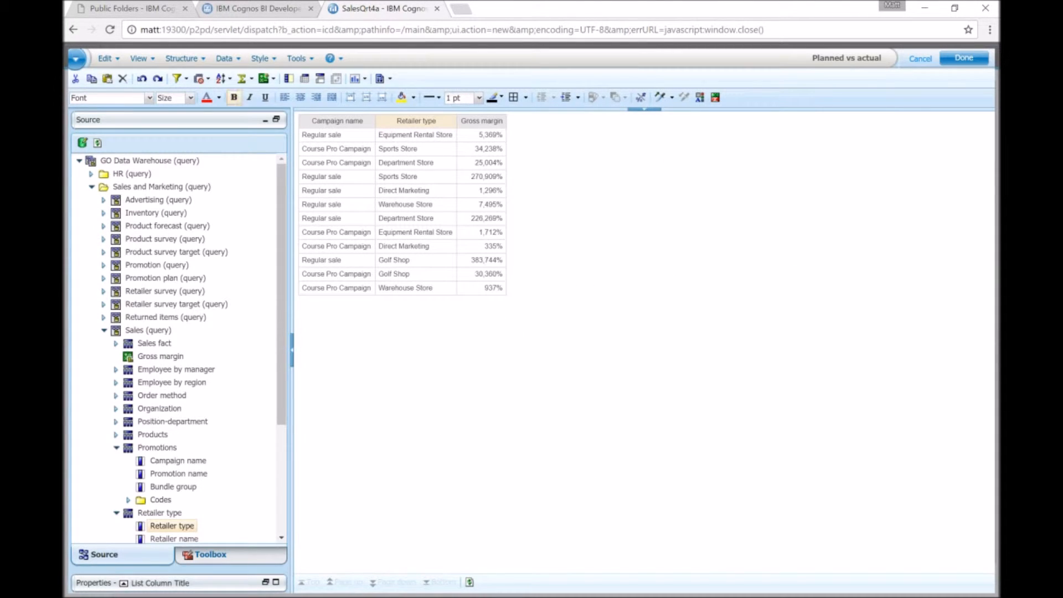
Pivot the report's list into a crosstab and insert a column chart from its data.
{"action": "left_click", "coordinate": [304, 79]}
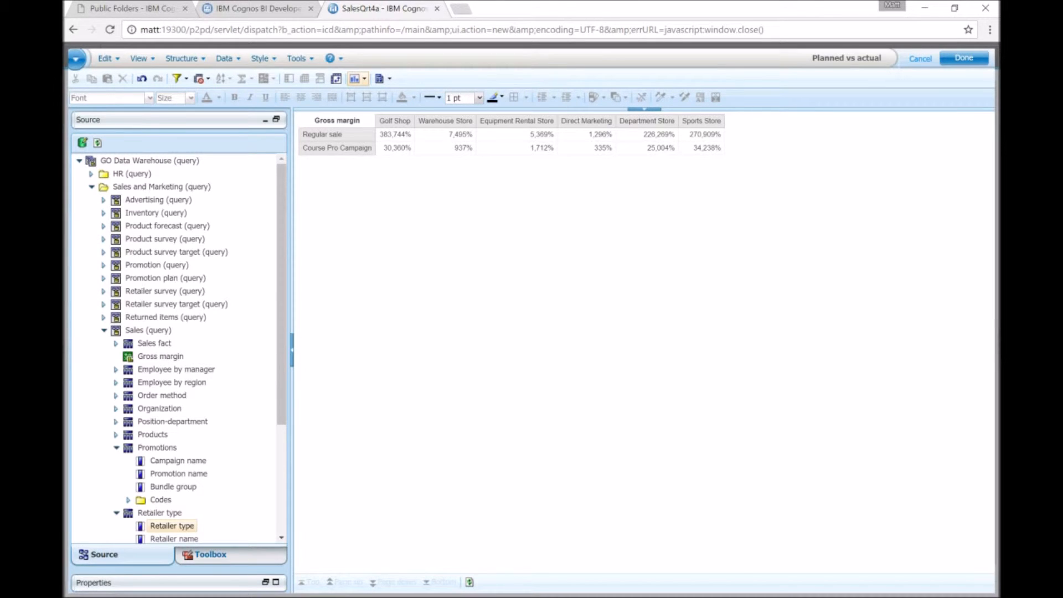
{"action": "left_click", "coordinate": [357, 78]}
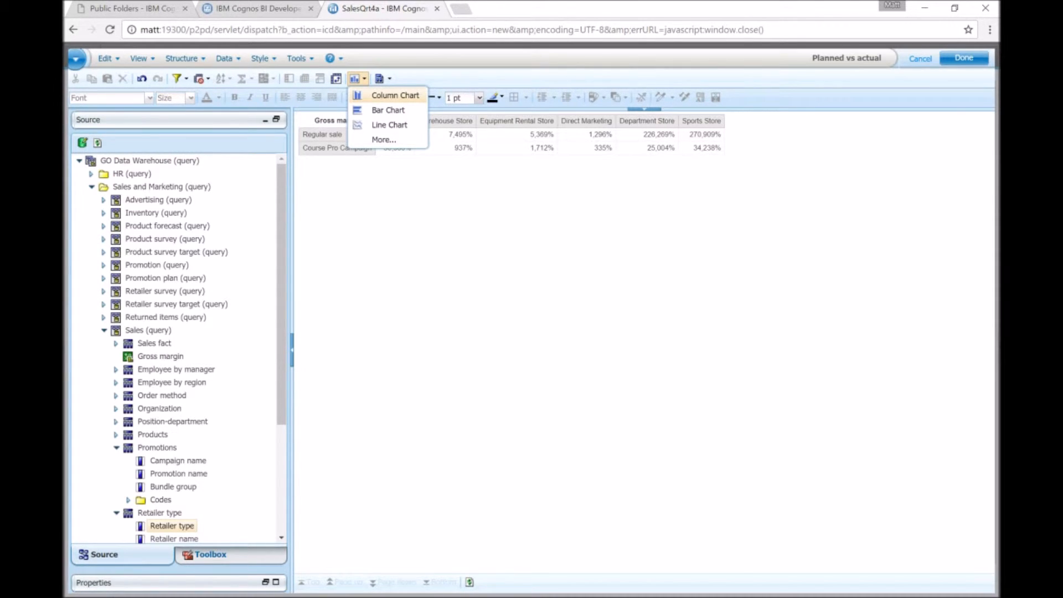
{"action": "left_click", "coordinate": [394, 96]}
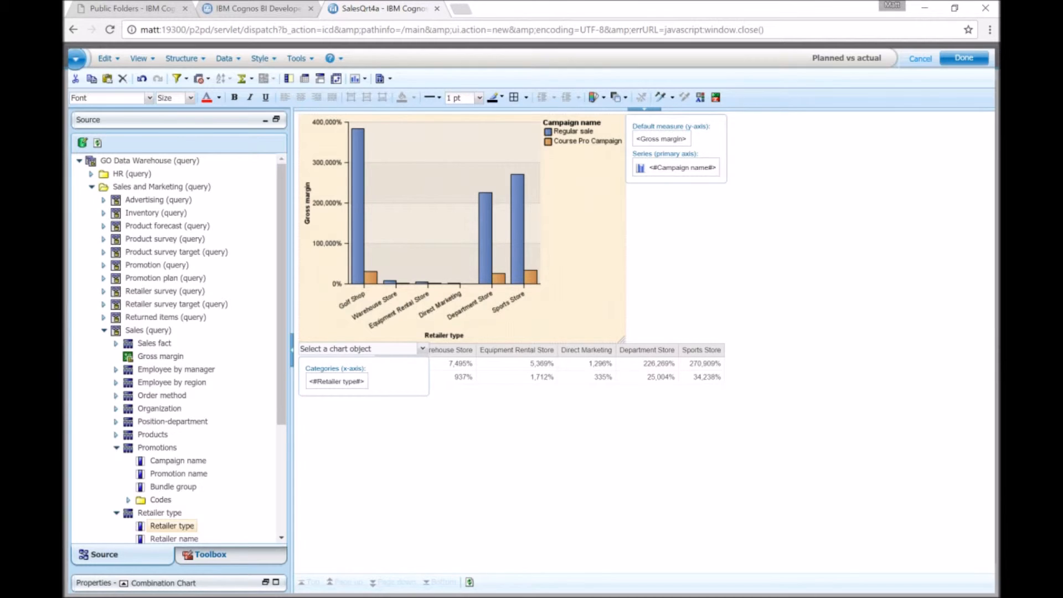
{"action": "left_click", "coordinate": [509, 459]}
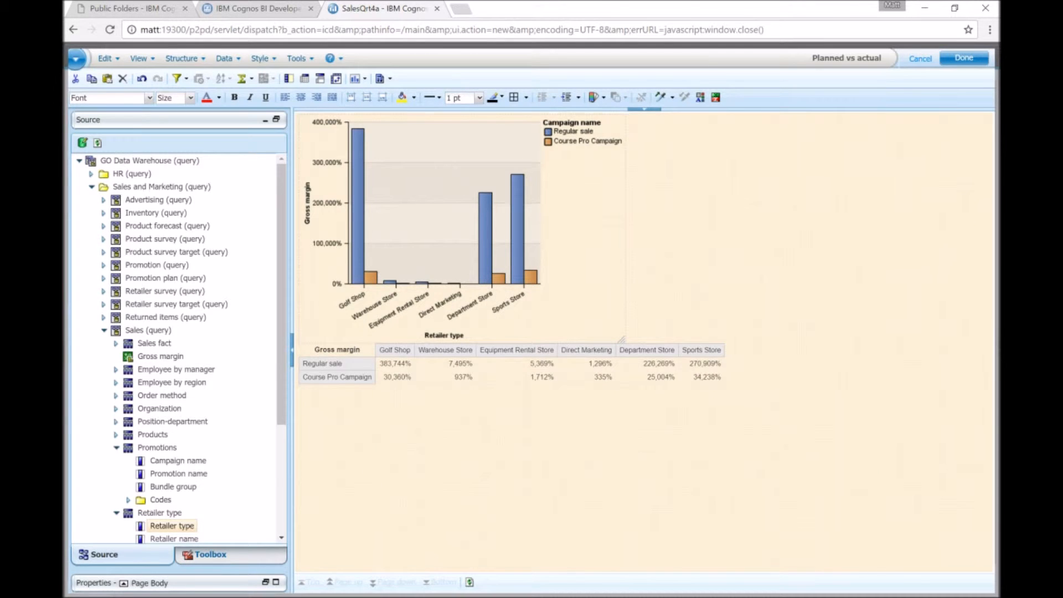
{"action": "left_click", "coordinate": [470, 229]}
{"action": "left_click", "coordinate": [646, 376]}
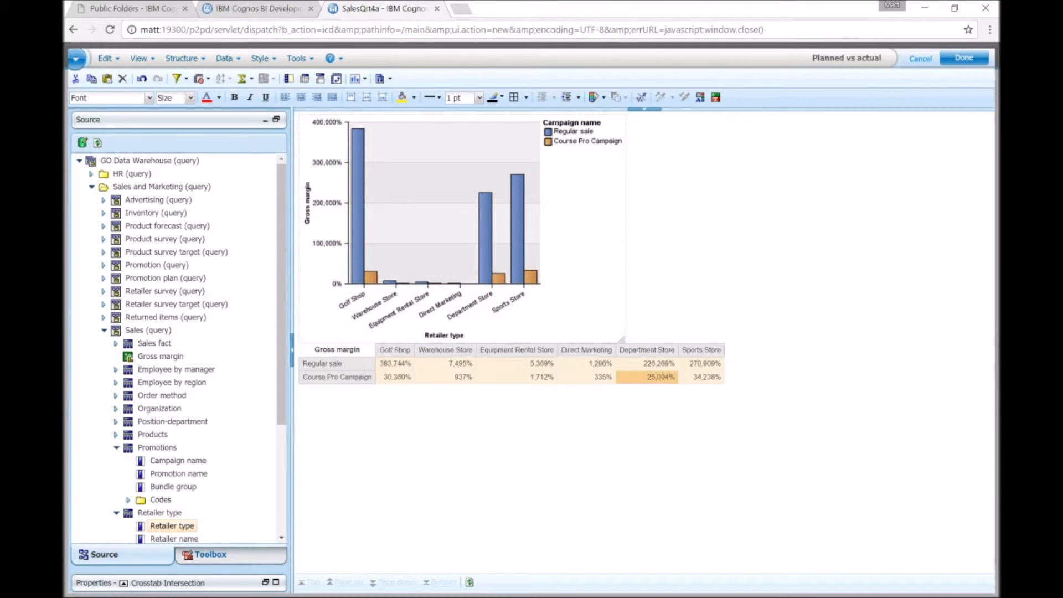
{"action": "left_click", "coordinate": [531, 238]}
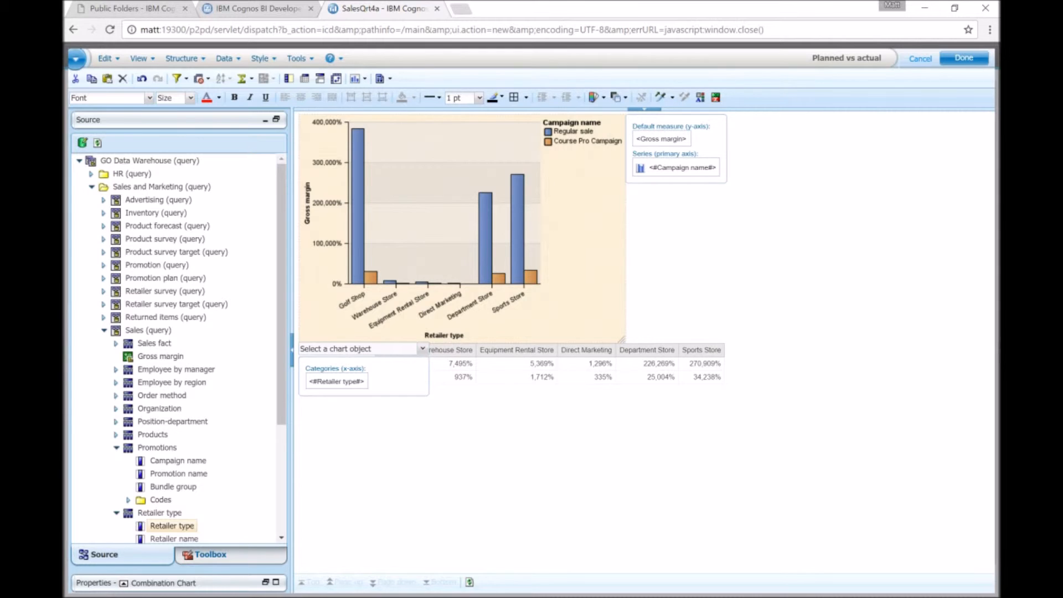
{"action": "left_click", "coordinate": [123, 582]}
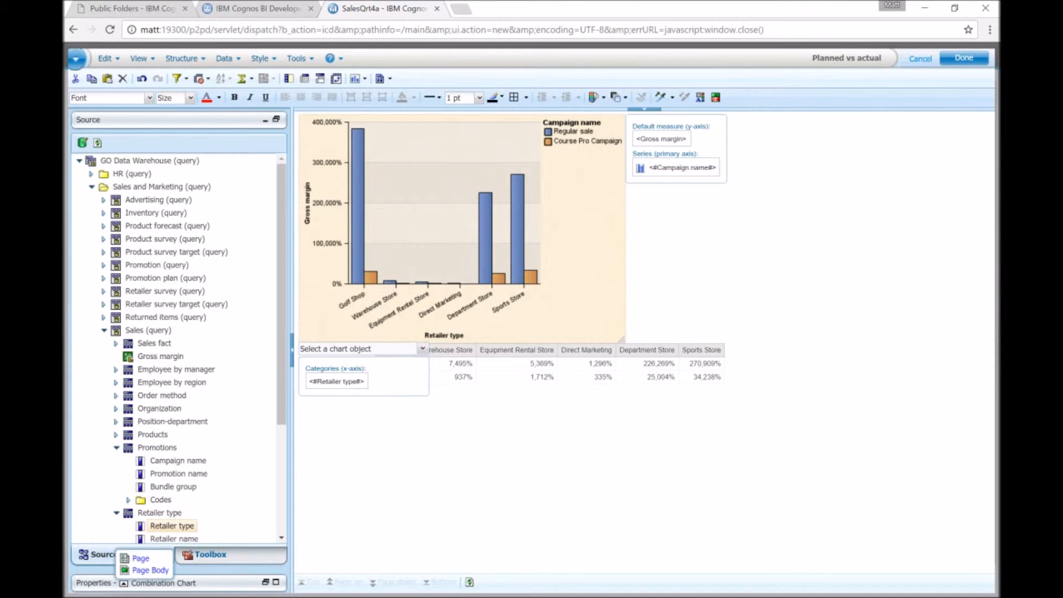
{"action": "left_click", "coordinate": [149, 570]}
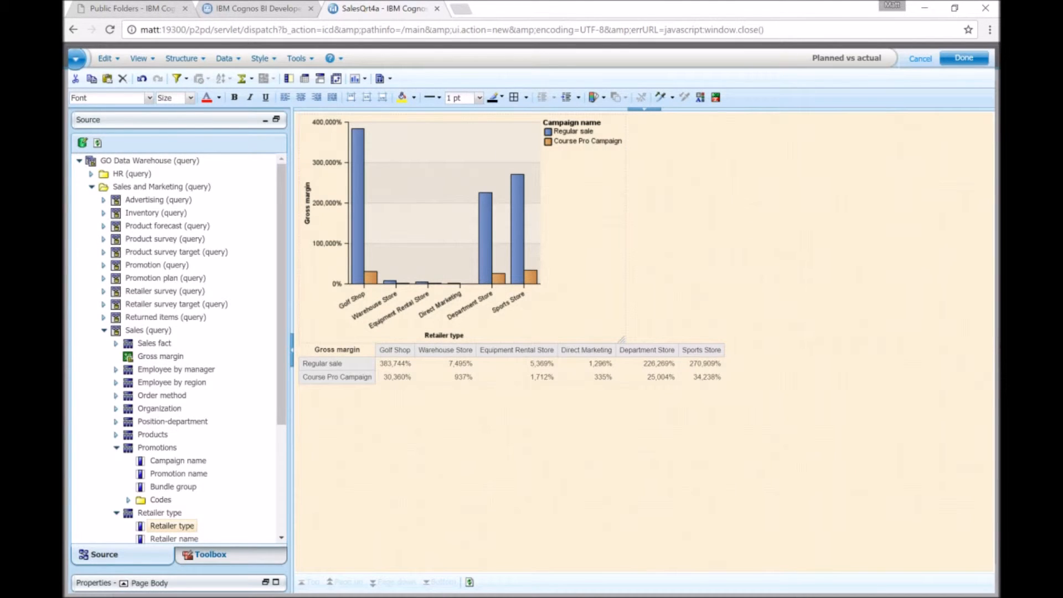
{"action": "left_click", "coordinate": [124, 583]}
{"action": "left_click", "coordinate": [140, 569]}
Delete the crosstab below the column chart.
{"action": "left_click", "coordinate": [446, 364]}
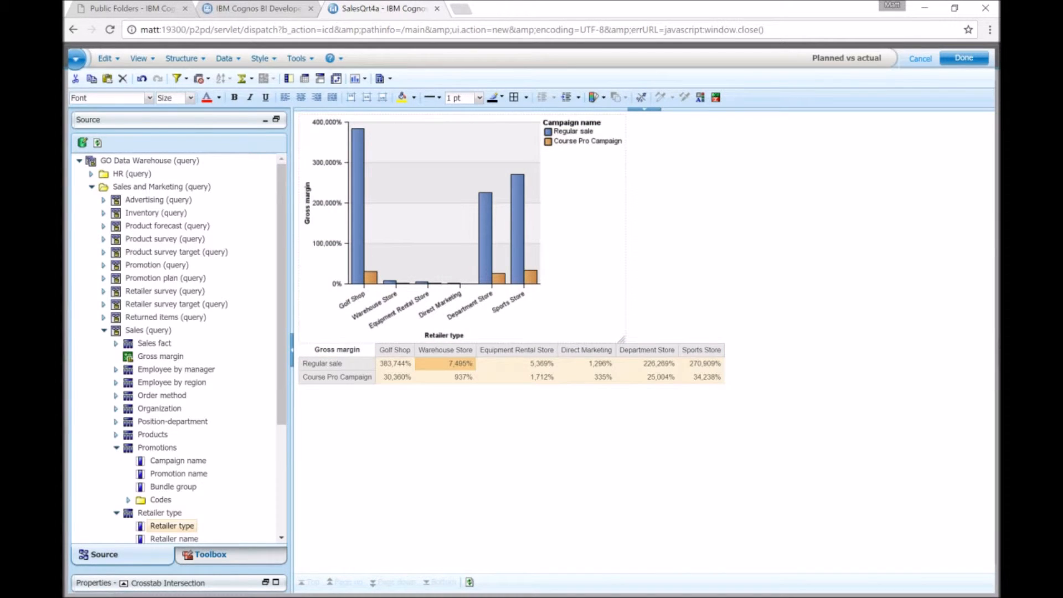
{"action": "left_click", "coordinate": [124, 583]}
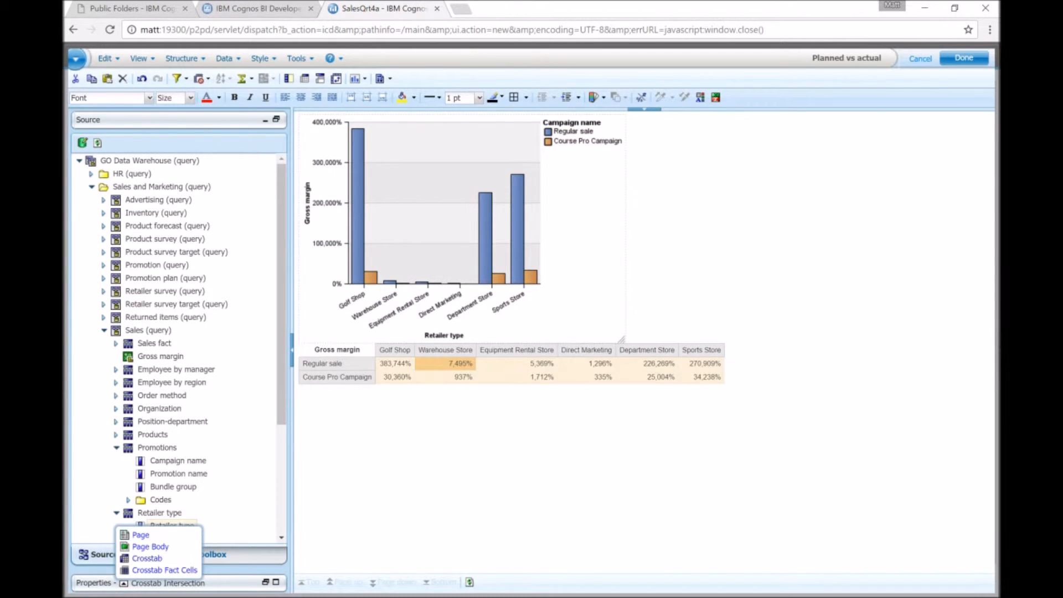
{"action": "left_click", "coordinate": [146, 558]}
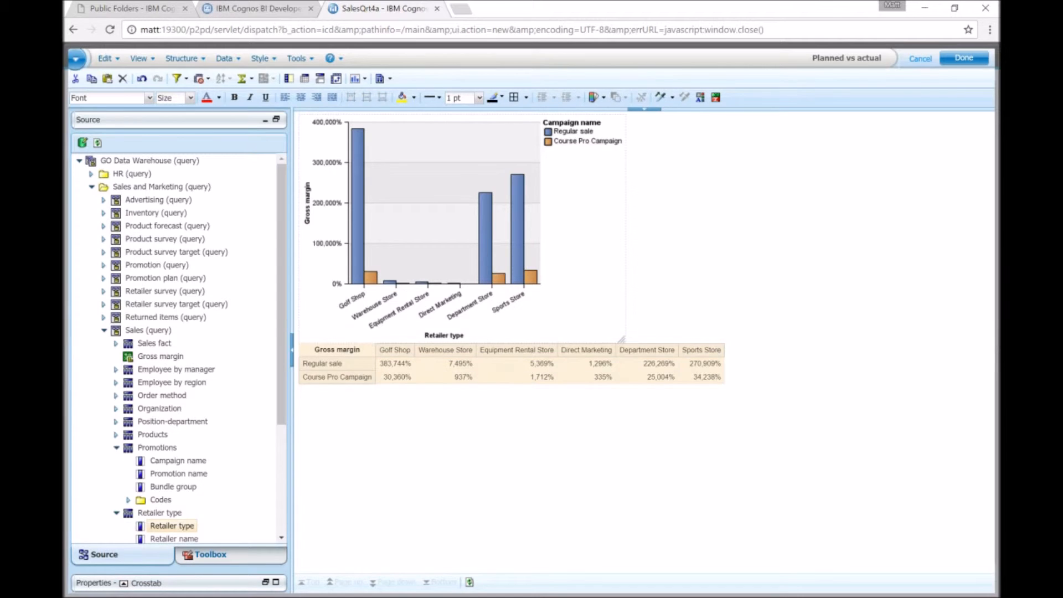
{"action": "key", "text": "Delete"}
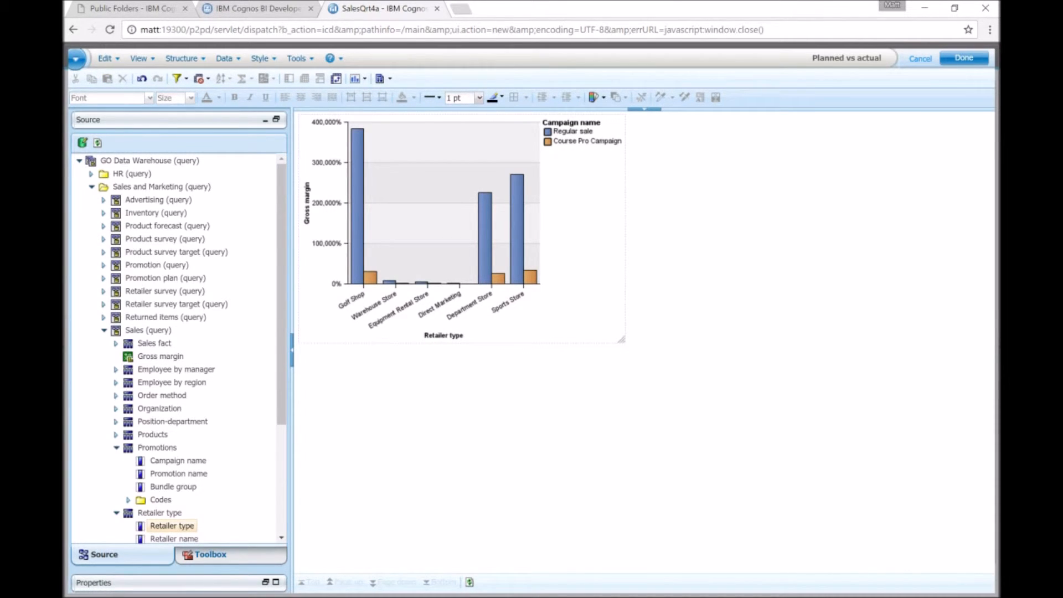
Shrink the column chart slightly by resizing its corner and finish editing the Planned vs actual report.
{"action": "left_click", "coordinate": [292, 350]}
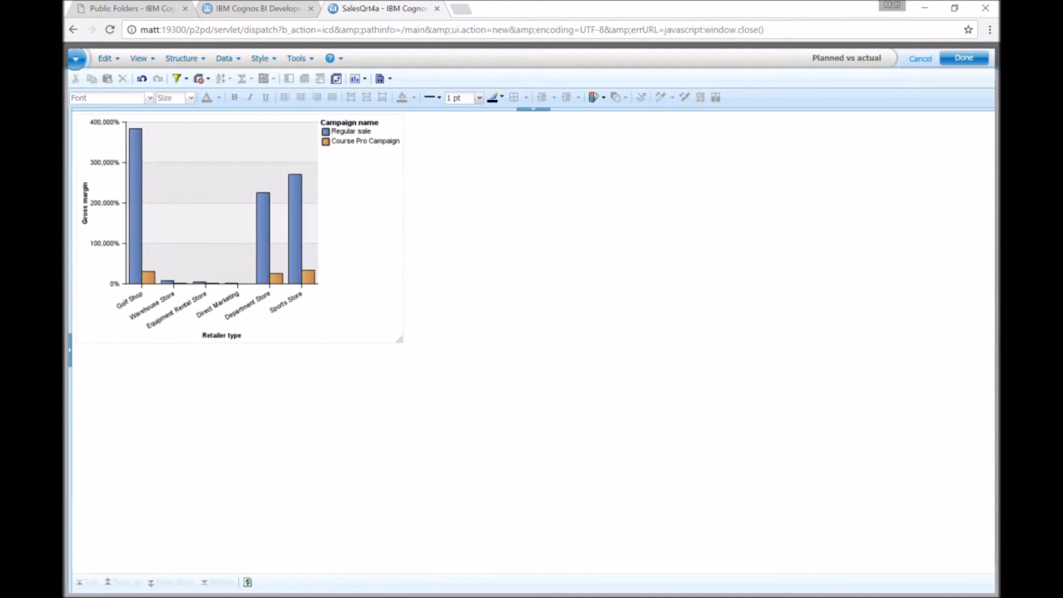
{"action": "left_click", "coordinate": [239, 229]}
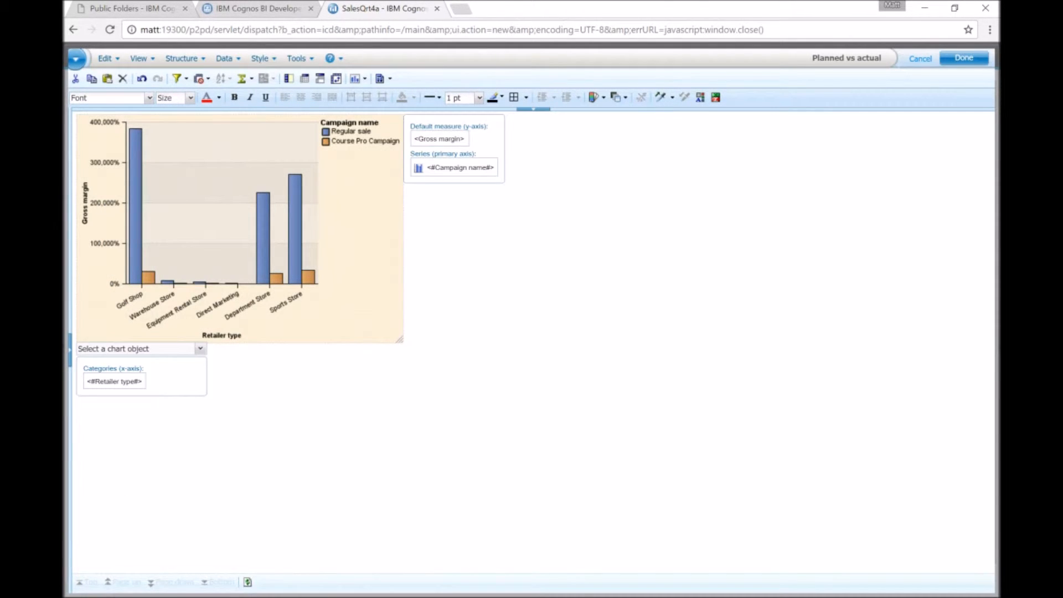
{"action": "left_click_drag", "start_coordinate": [400, 340], "coordinate": [374, 316]}
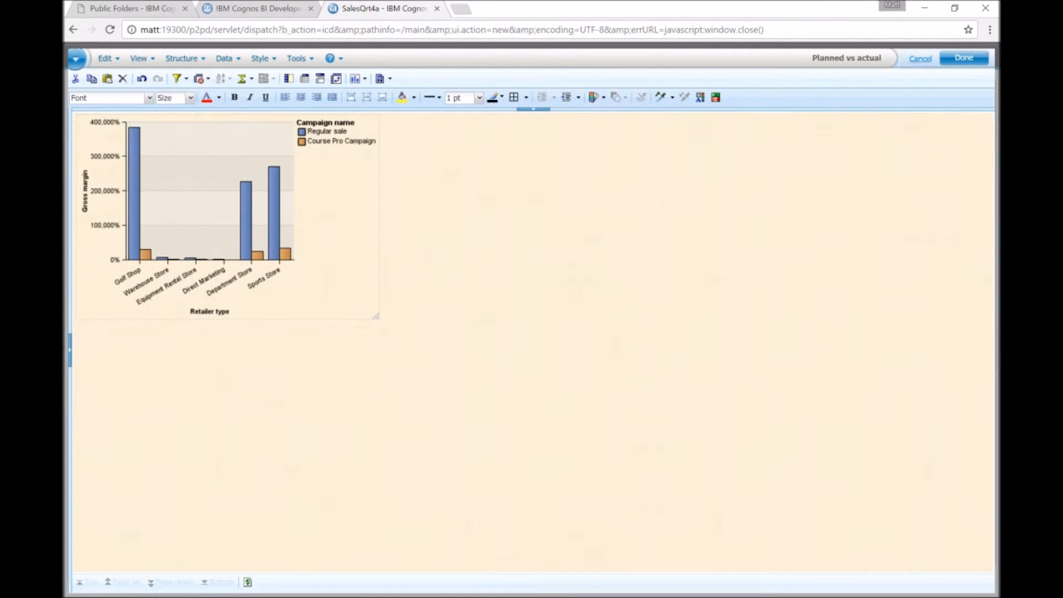
{"action": "left_click", "coordinate": [963, 58]}
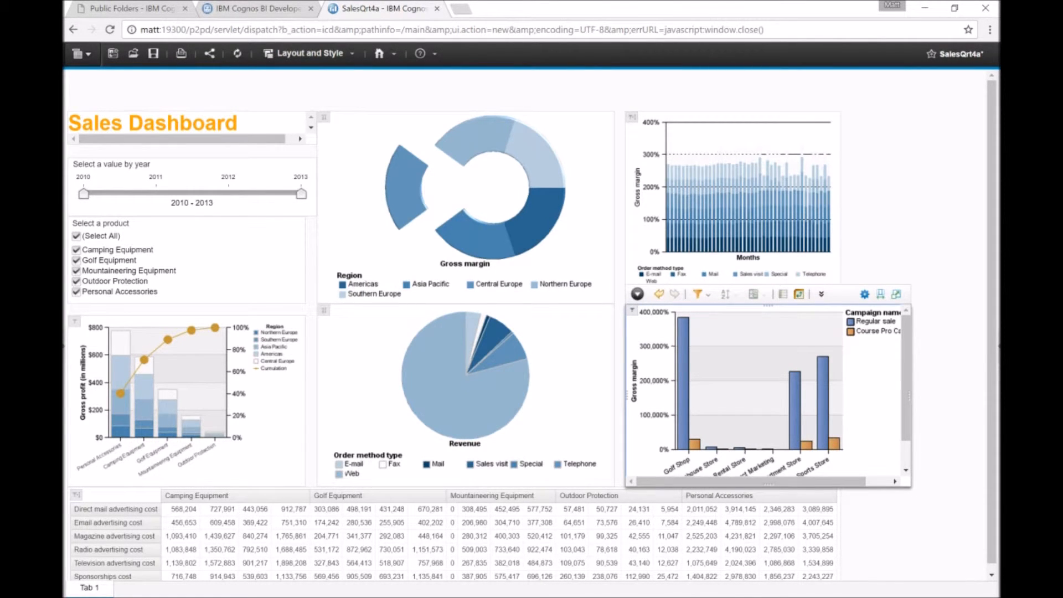
Add the comment "Department Store and Sports store along with Golf Shop have huge difference ...." to the Planned vs actual chart.
{"action": "left_click", "coordinate": [821, 294]}
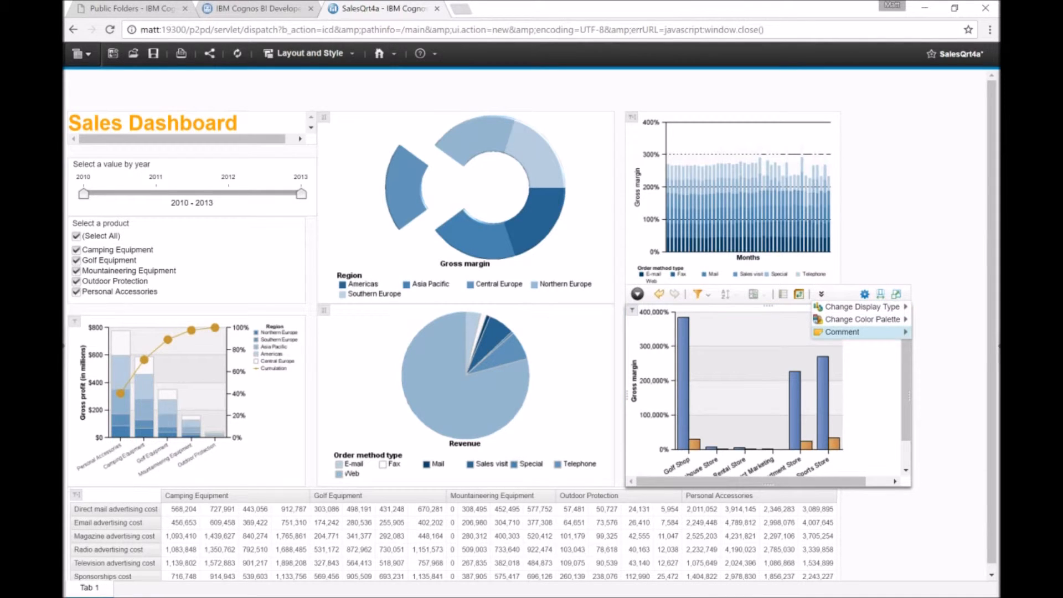
{"action": "mouse_move", "coordinate": [843, 332]}
{"action": "left_click", "coordinate": [753, 332]}
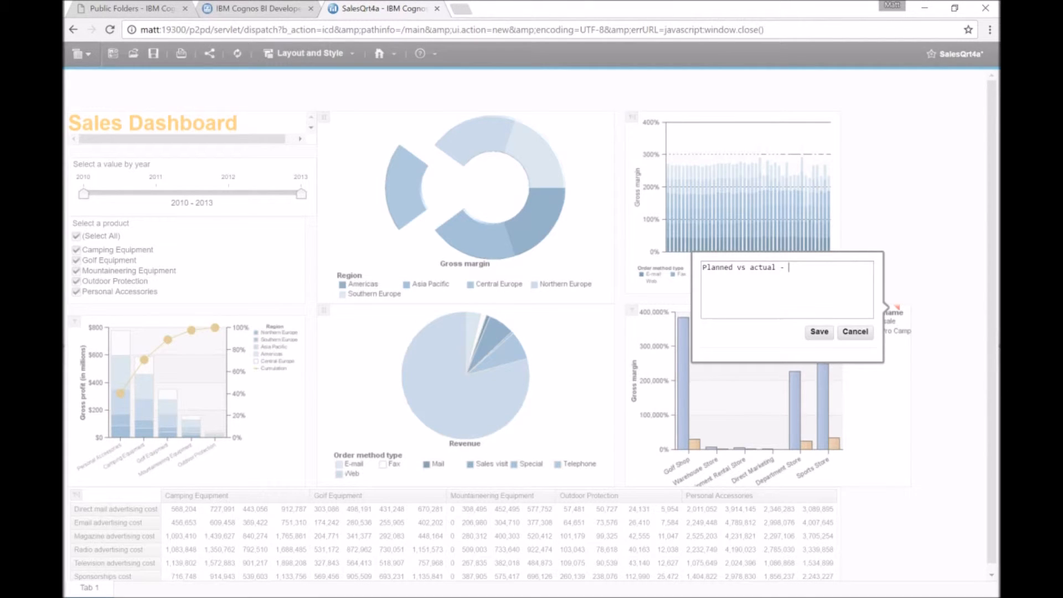
{"action": "type", "text": "Department Store and Sports store"}
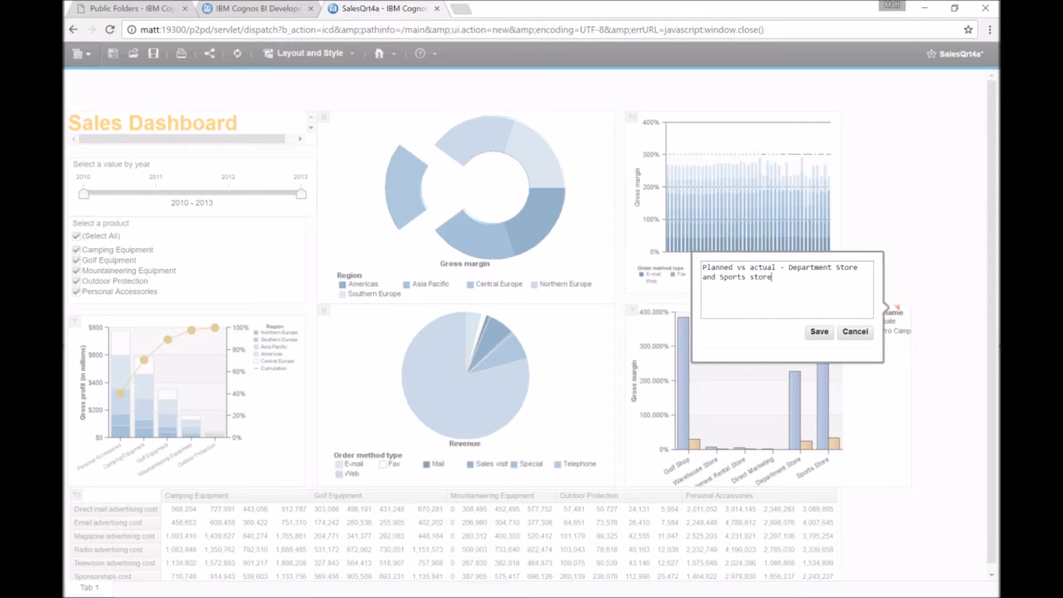
{"action": "type", "text": " along with"}
{"action": "type", "text": " Gol"}
{"action": "type", "text": "f Shop"}
{"action": "type", "text": " have "}
{"action": "type", "text": "huge"}
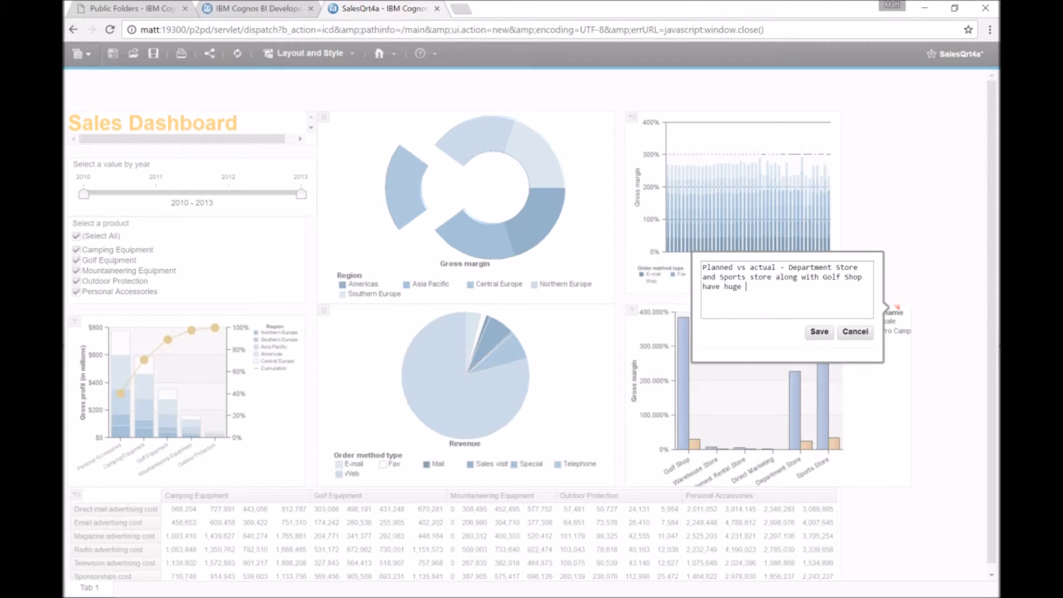
{"action": "type", "text": " difference ...."}
{"action": "left_click", "coordinate": [819, 331]}
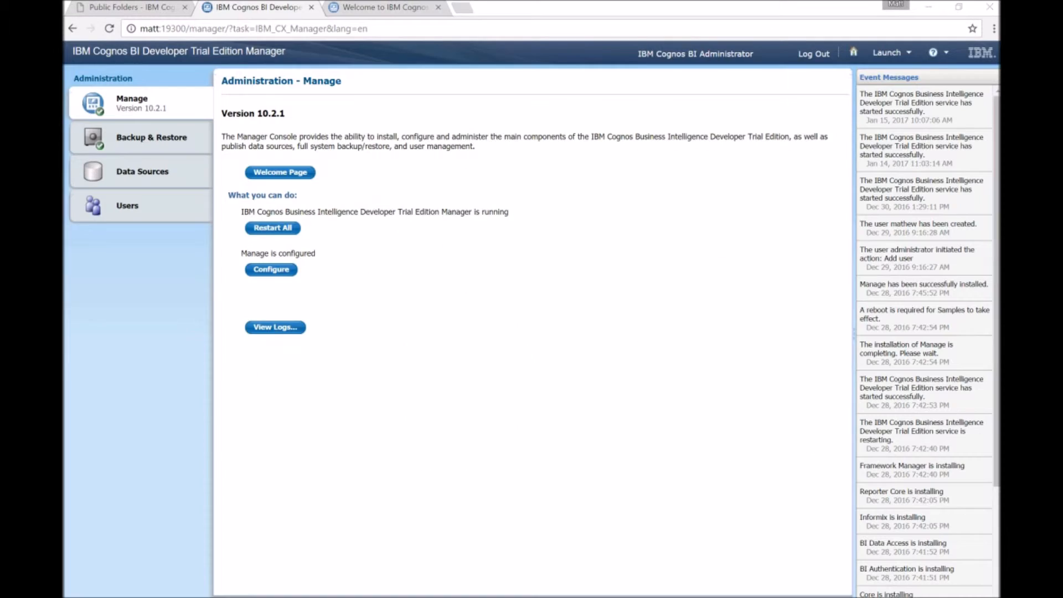
Launch Cognos Workspace Advanced and create a new blank report on the GO Data Warehouse (query) package.
{"action": "left_click", "coordinate": [280, 172]}
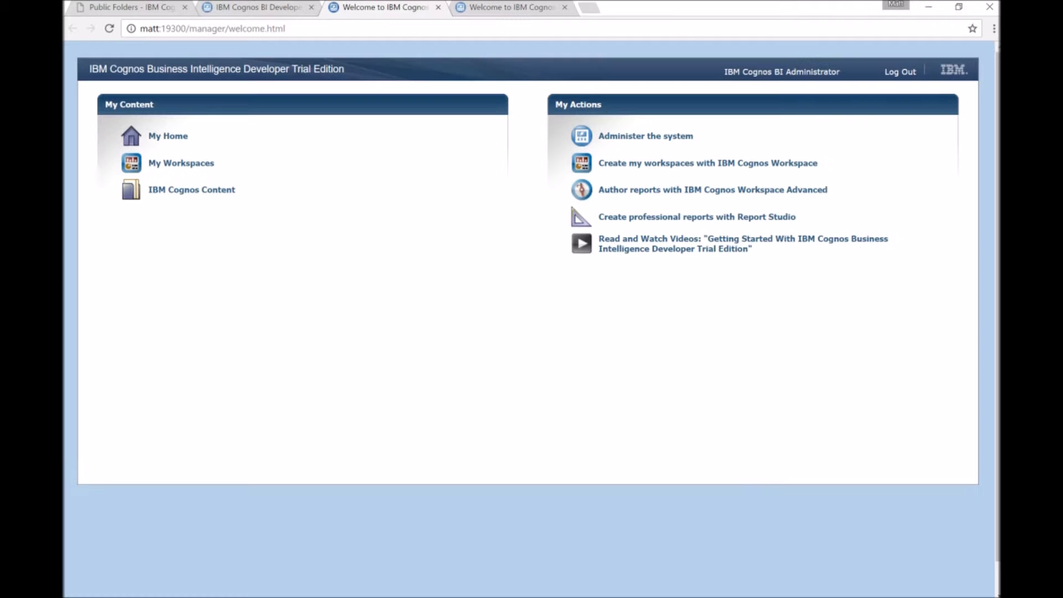
{"action": "left_click", "coordinate": [181, 162]}
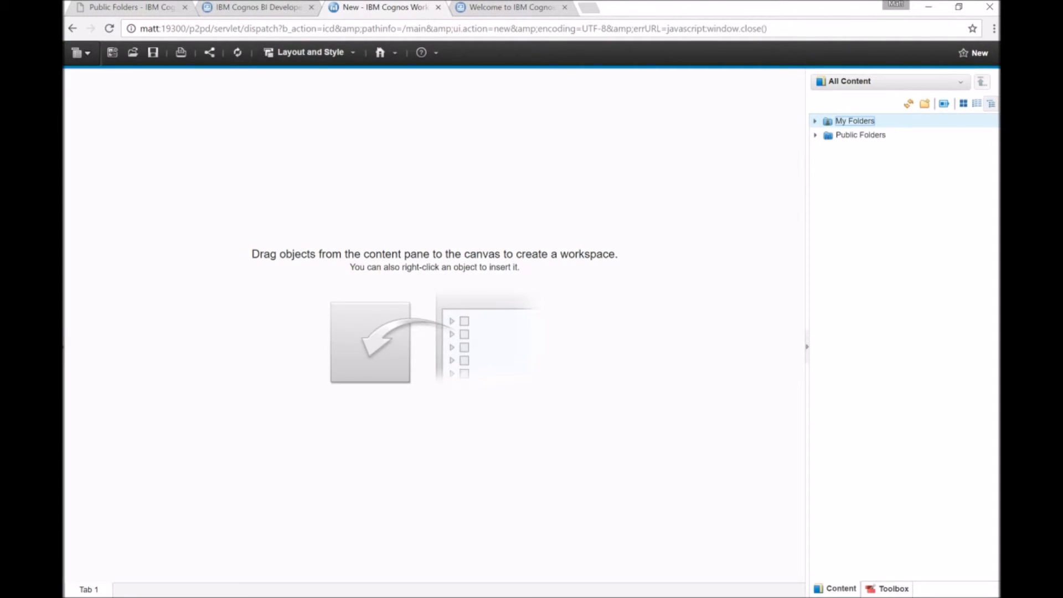
{"action": "left_click", "coordinate": [80, 53]}
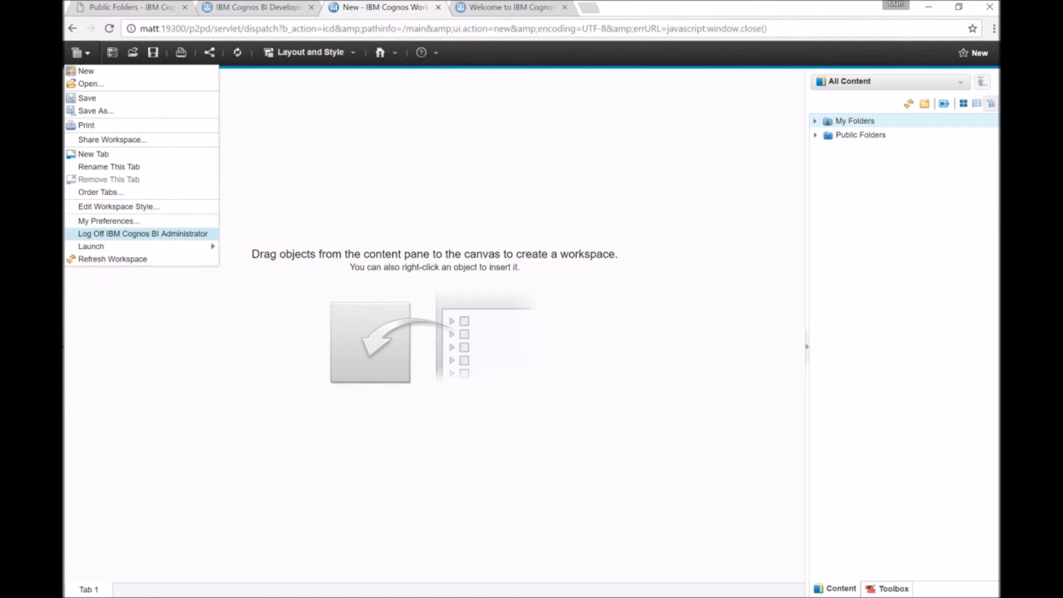
{"action": "mouse_move", "coordinate": [111, 247]}
{"action": "left_click", "coordinate": [285, 245]}
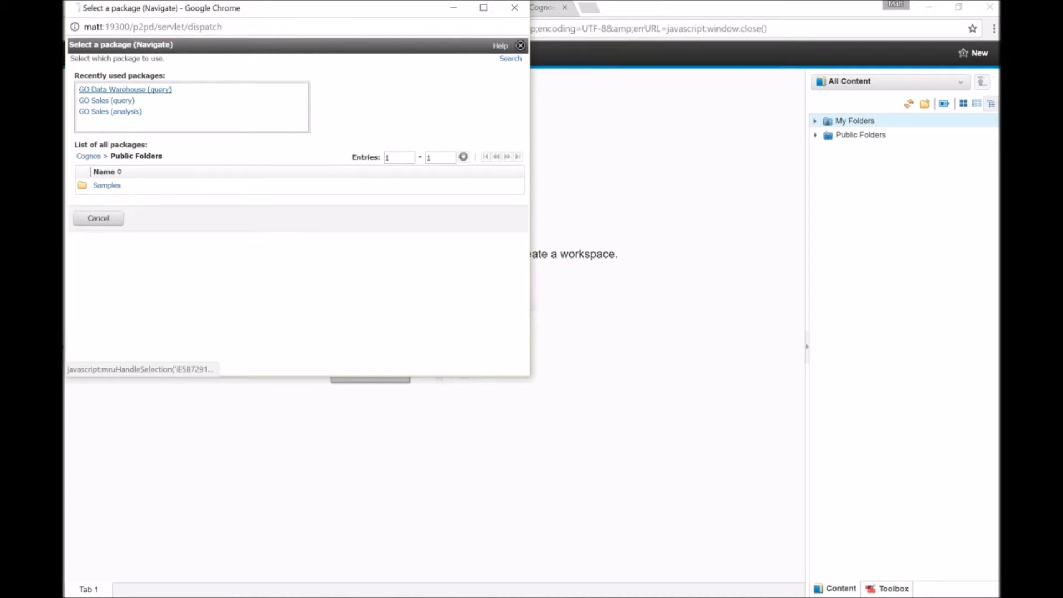
{"action": "left_click", "coordinate": [126, 90]}
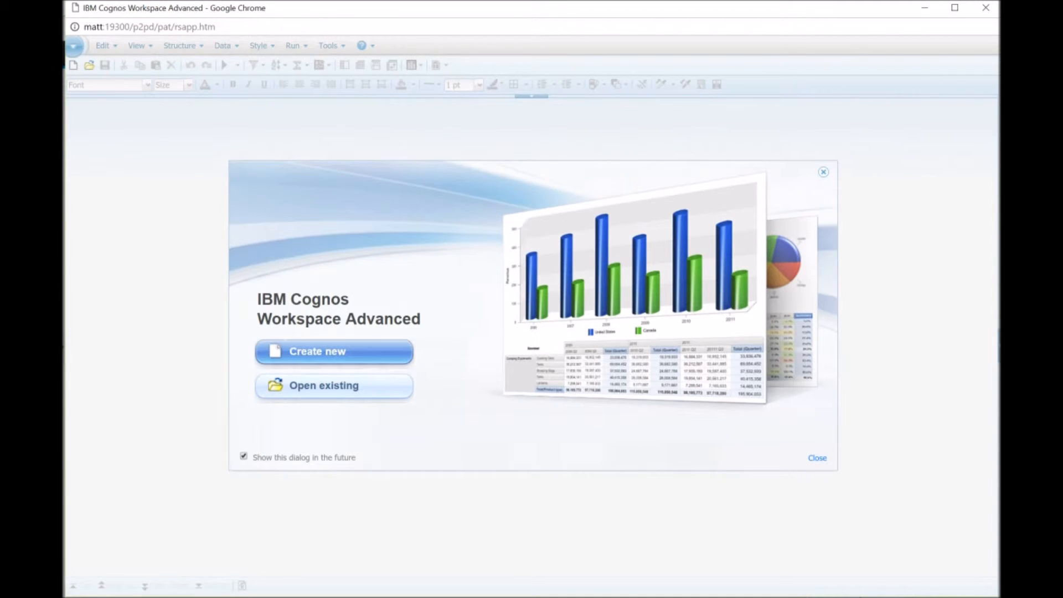
{"action": "left_click", "coordinate": [334, 351]}
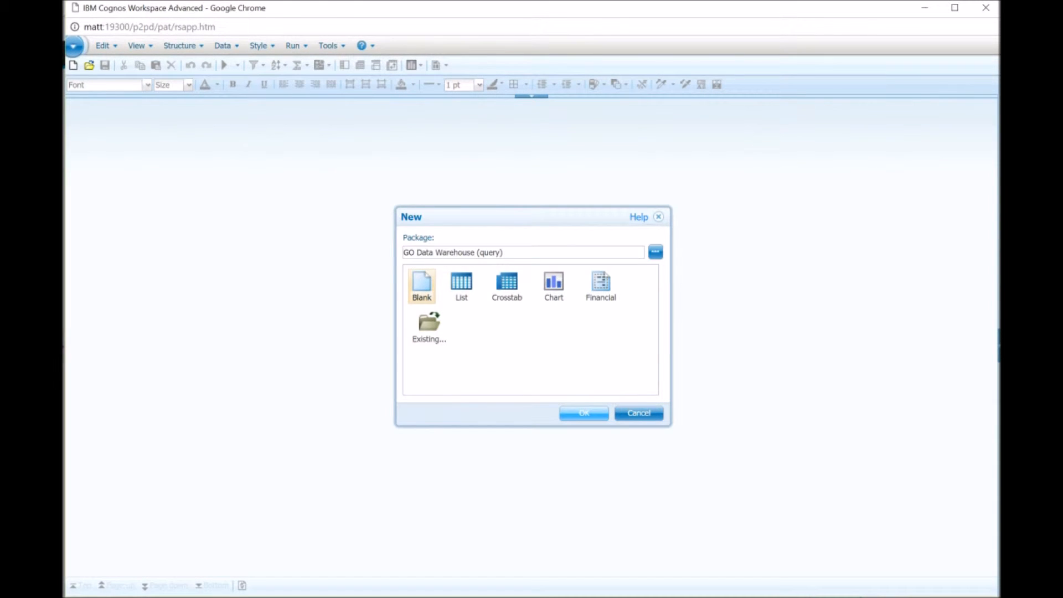
{"action": "left_click", "coordinate": [584, 413]}
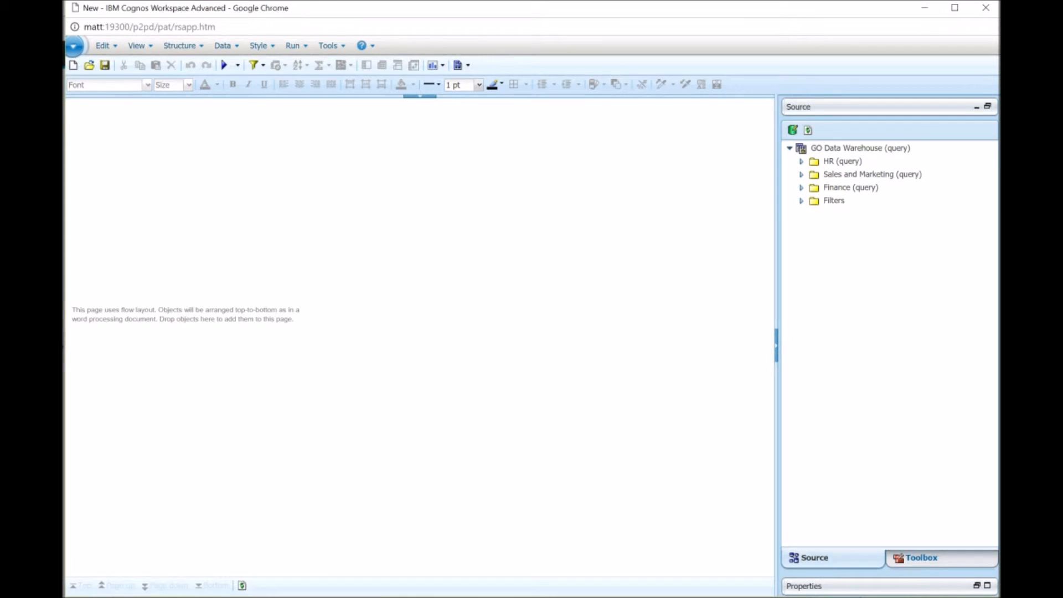
Insert a table with 1 column and 4 rows at the top of the report.
{"action": "left_click", "coordinate": [916, 557]}
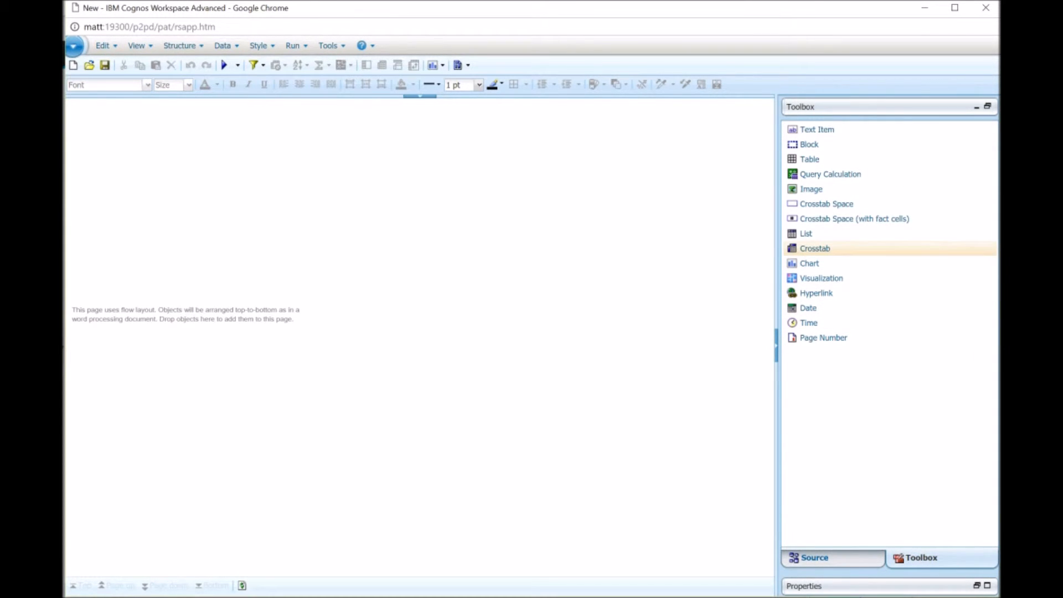
{"action": "left_click_drag", "start_coordinate": [809, 159], "coordinate": [404, 222]}
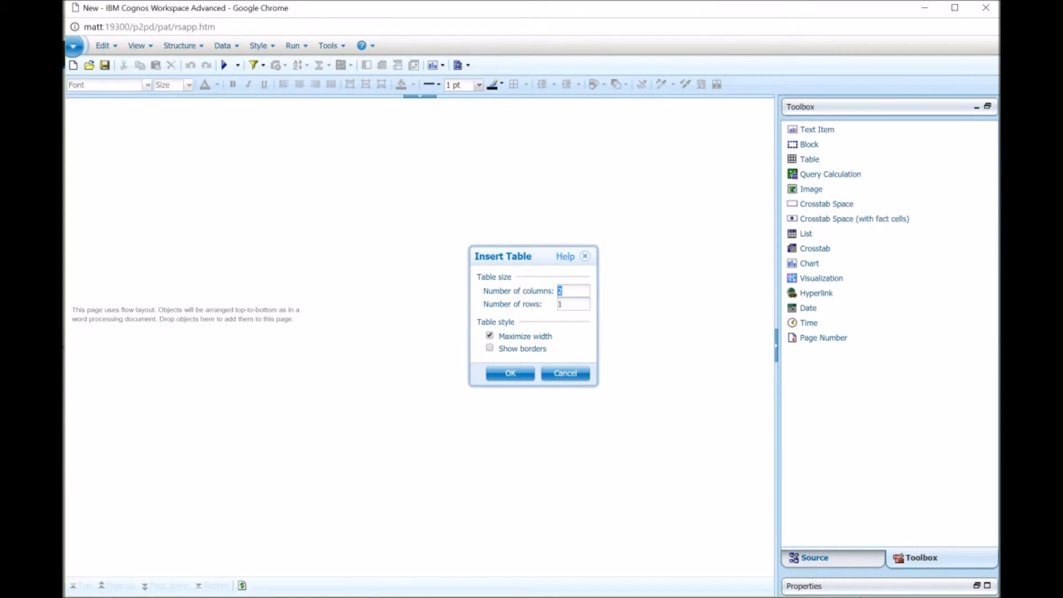
{"action": "key", "text": "BackSpace"}
{"action": "type", "text": "1"}
{"action": "key", "text": "Tab"}
{"action": "type", "text": "4"}
{"action": "key", "text": "Return"}
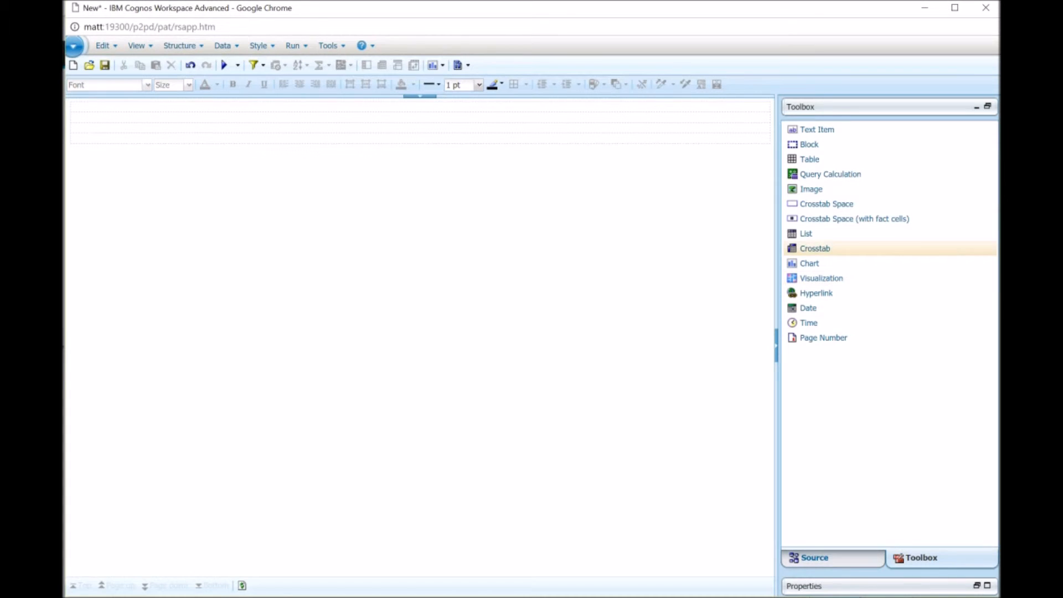
Insert a list below the table and add Campaign name and Promotion name from Sales Promotions to it.
{"action": "left_click_drag", "start_coordinate": [805, 233], "coordinate": [155, 505]}
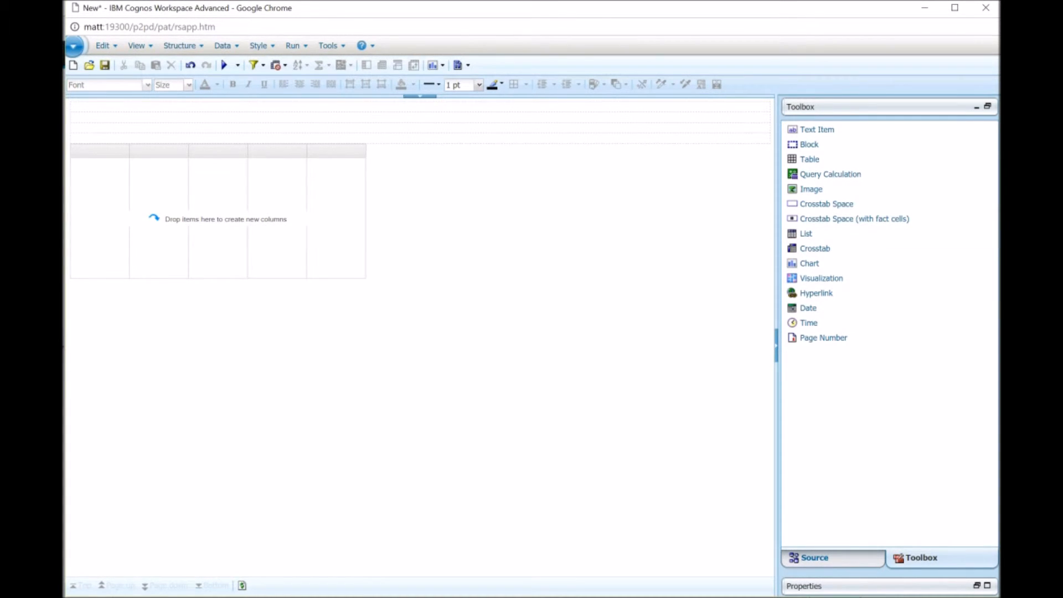
{"action": "left_click", "coordinate": [814, 558]}
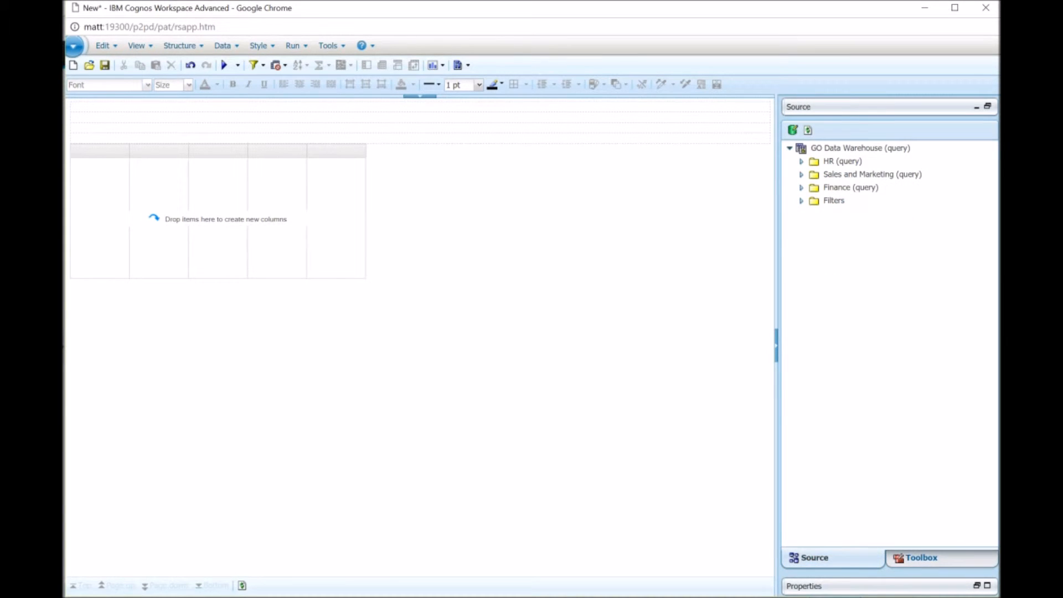
{"action": "double_click", "coordinate": [871, 174]}
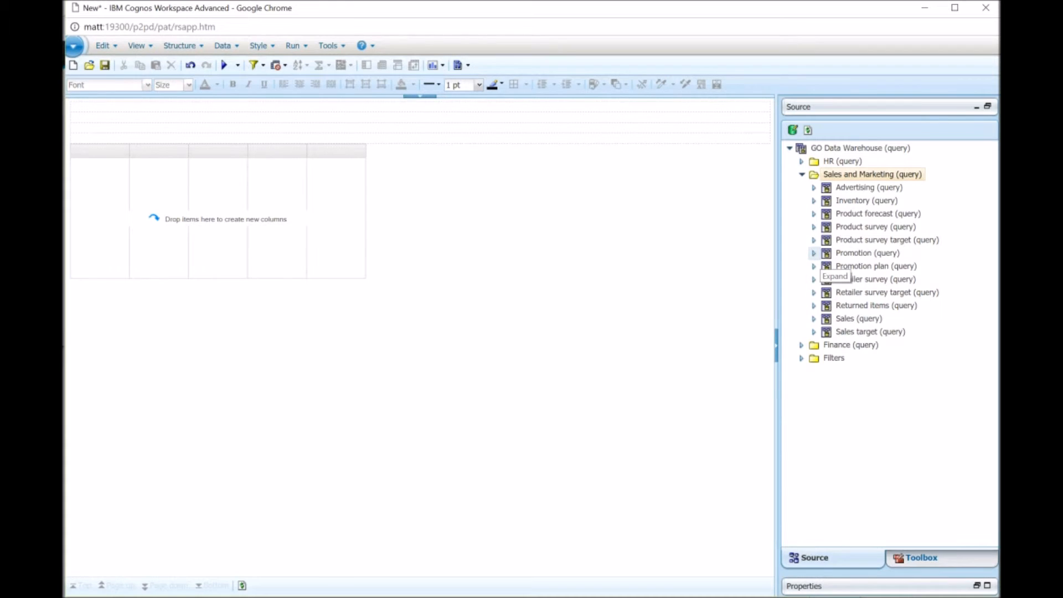
{"action": "left_click", "coordinate": [814, 319]}
{"action": "scroll", "coordinate": [868, 234], "scroll_direction": "down", "scroll_amount": 1}
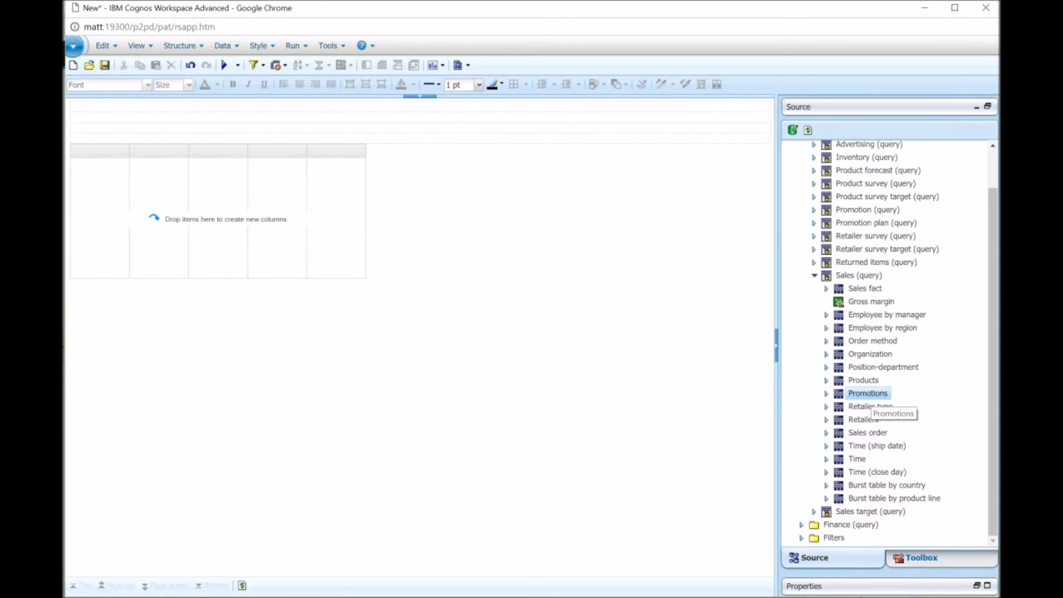
{"action": "left_click", "coordinate": [826, 393]}
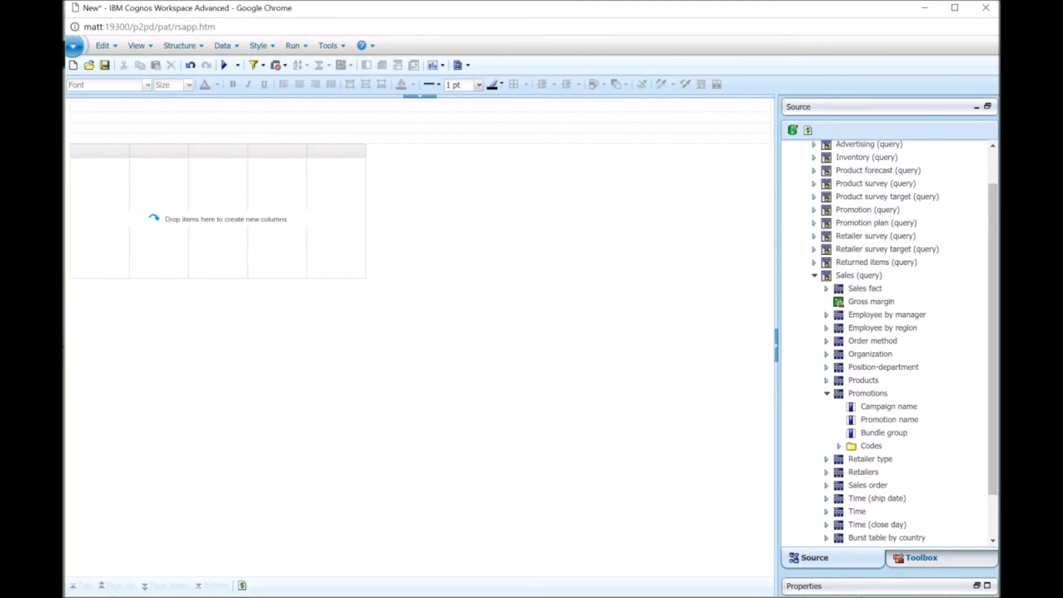
{"action": "left_click", "coordinate": [889, 420]}
{"action": "left_click", "coordinate": [889, 420]}
{"action": "left_click", "coordinate": [889, 406], "text": "ctrl"}
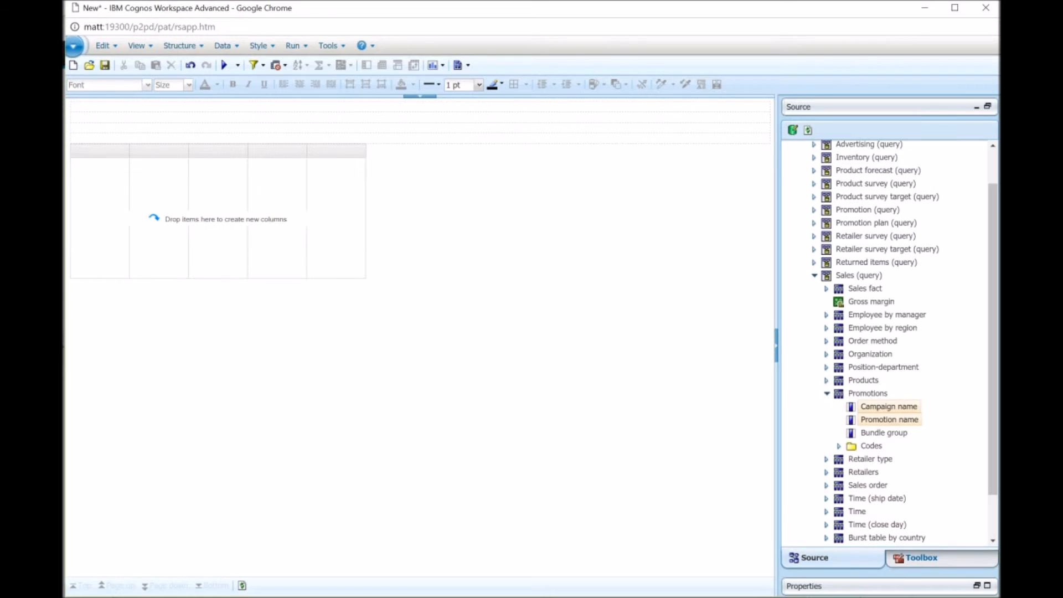
{"action": "left_click", "coordinate": [888, 406]}
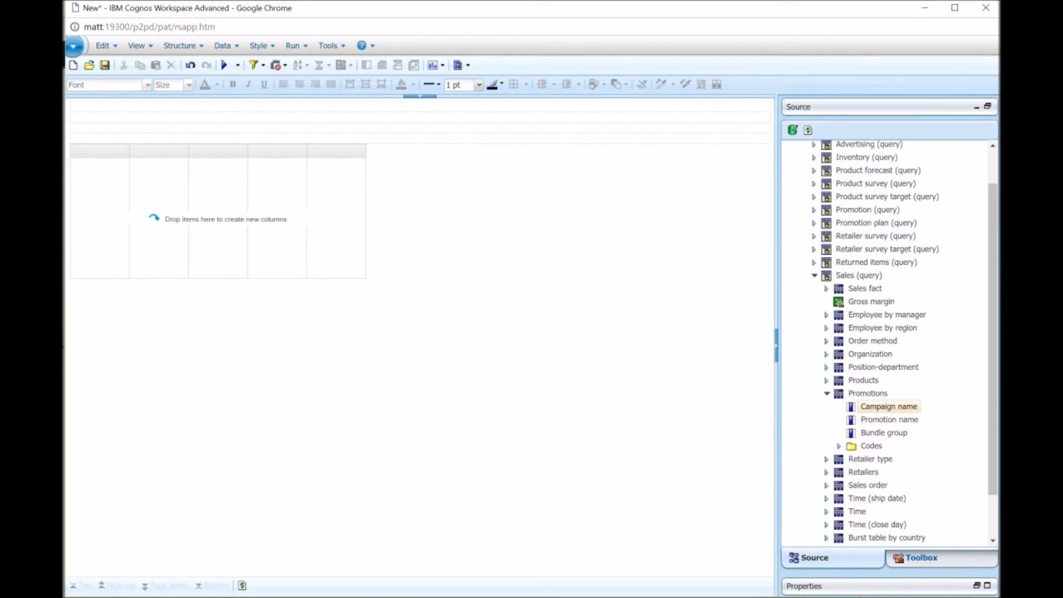
{"action": "left_click", "coordinate": [888, 420], "text": "ctrl"}
{"action": "left_click_drag", "start_coordinate": [889, 420], "coordinate": [114, 208]}
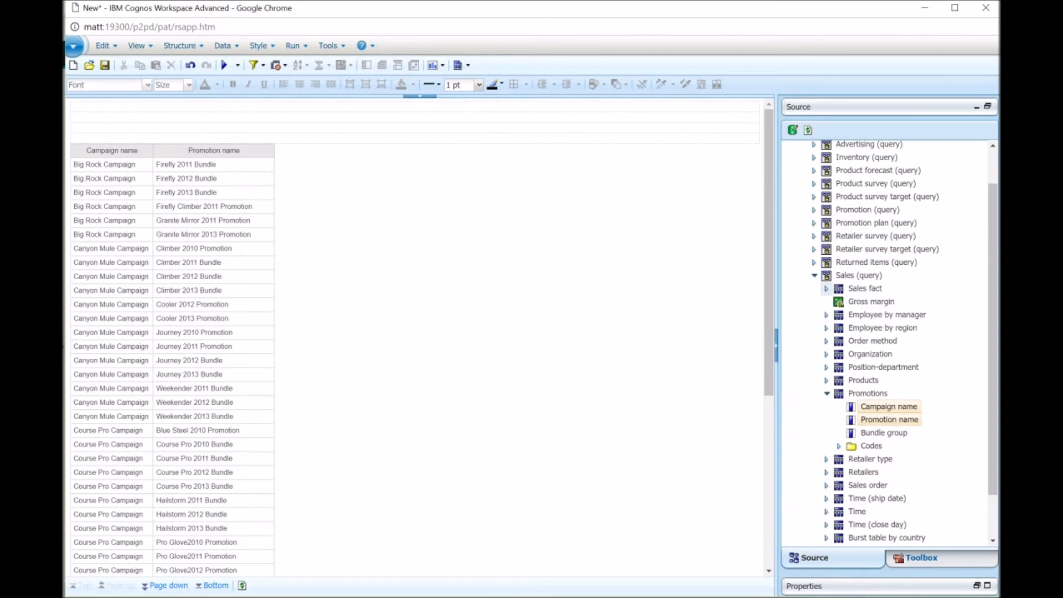
Add Quantity, Revenue, Planned revenue and Gross margin from Sales fact to the list, alongside the still-selected campaign and promotion names.
{"action": "left_click", "coordinate": [826, 288]}
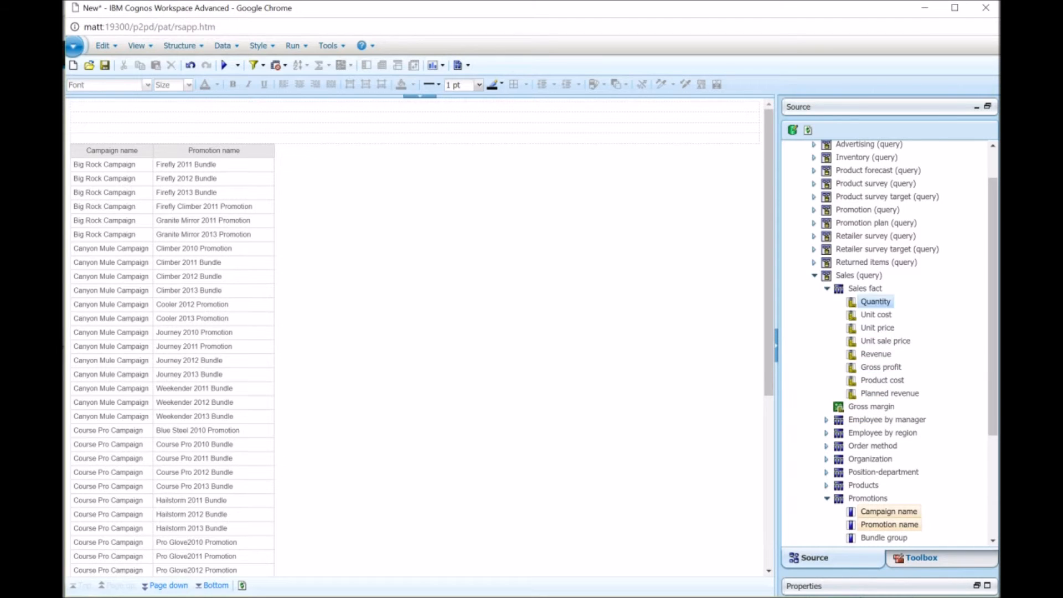
{"action": "left_click", "coordinate": [876, 302], "text": "ctrl"}
{"action": "left_click", "coordinate": [875, 353], "text": "ctrl"}
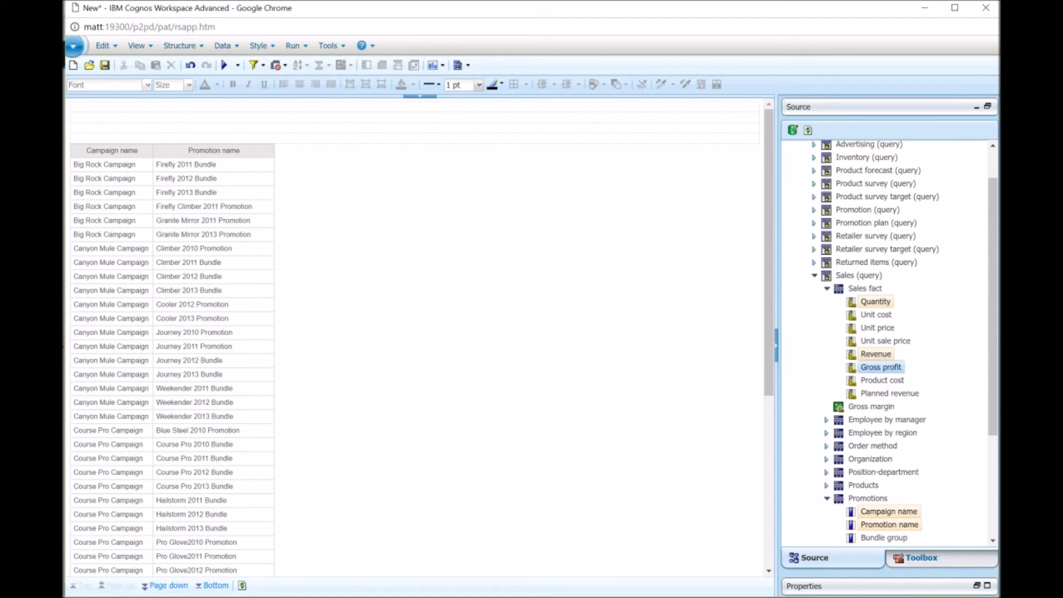
{"action": "left_click", "coordinate": [889, 393], "text": "ctrl"}
{"action": "left_click", "coordinate": [871, 406], "text": "ctrl"}
{"action": "left_click_drag", "start_coordinate": [877, 425], "coordinate": [284, 367]}
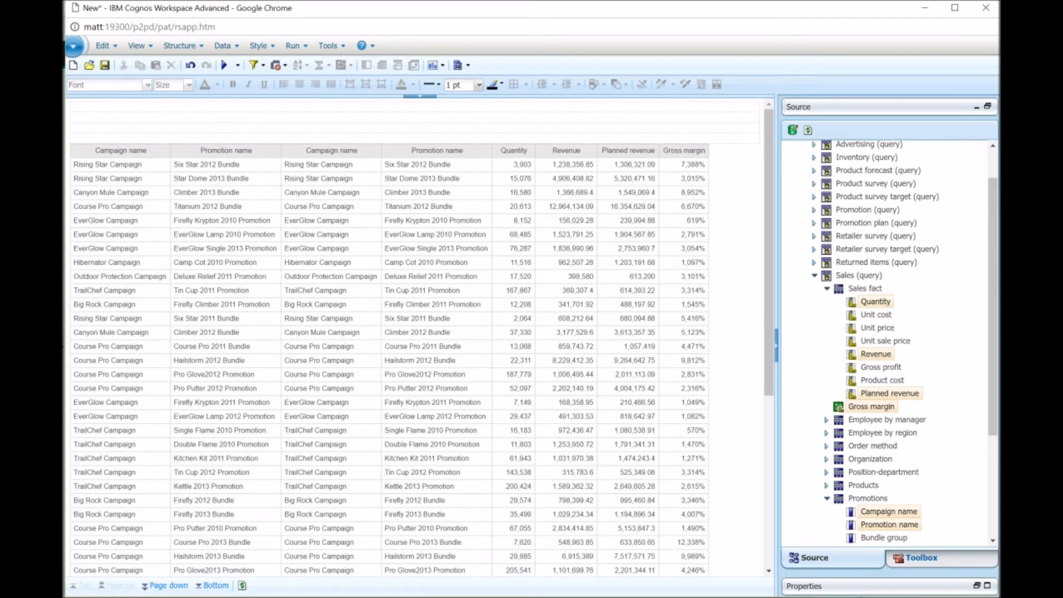
Add a % Difference (Revenue, Planned revenue) calculation to the list and remove the Revenue and Planned revenue columns.
{"action": "left_click", "coordinate": [566, 151]}
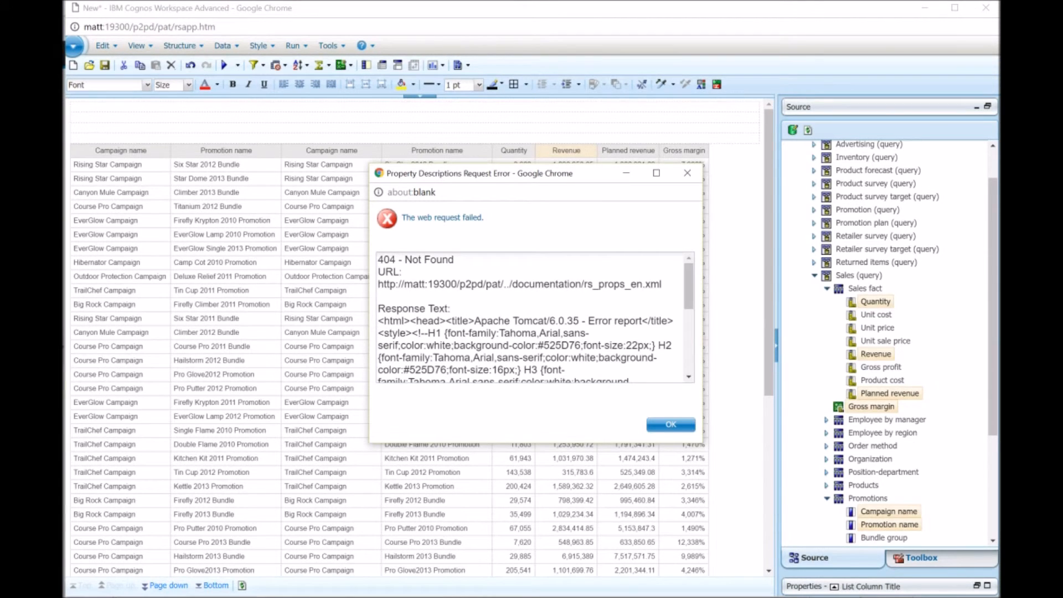
{"action": "left_click", "coordinate": [688, 173]}
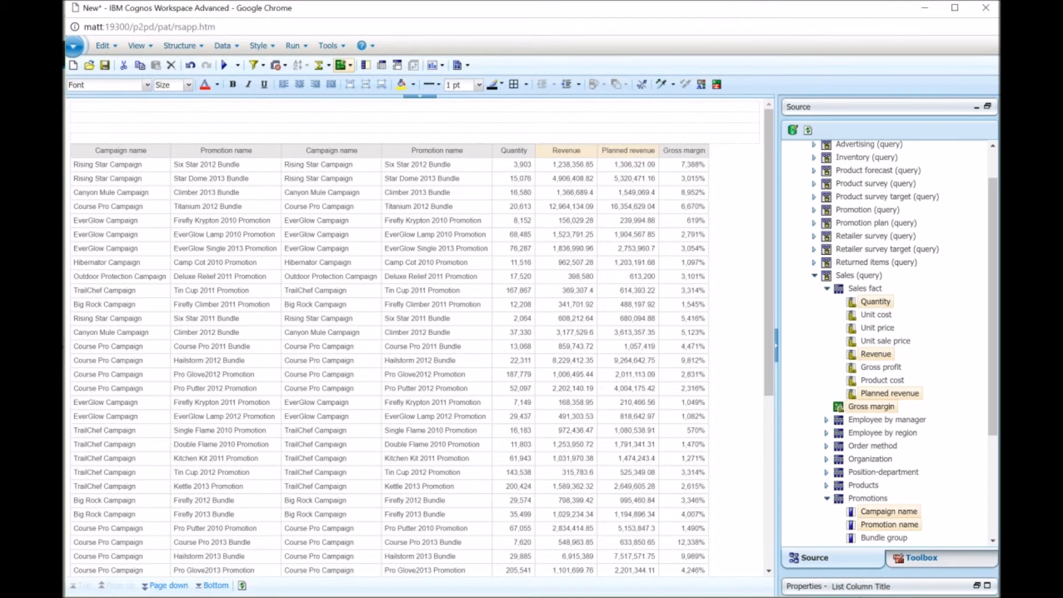
{"action": "left_click", "coordinate": [344, 65]}
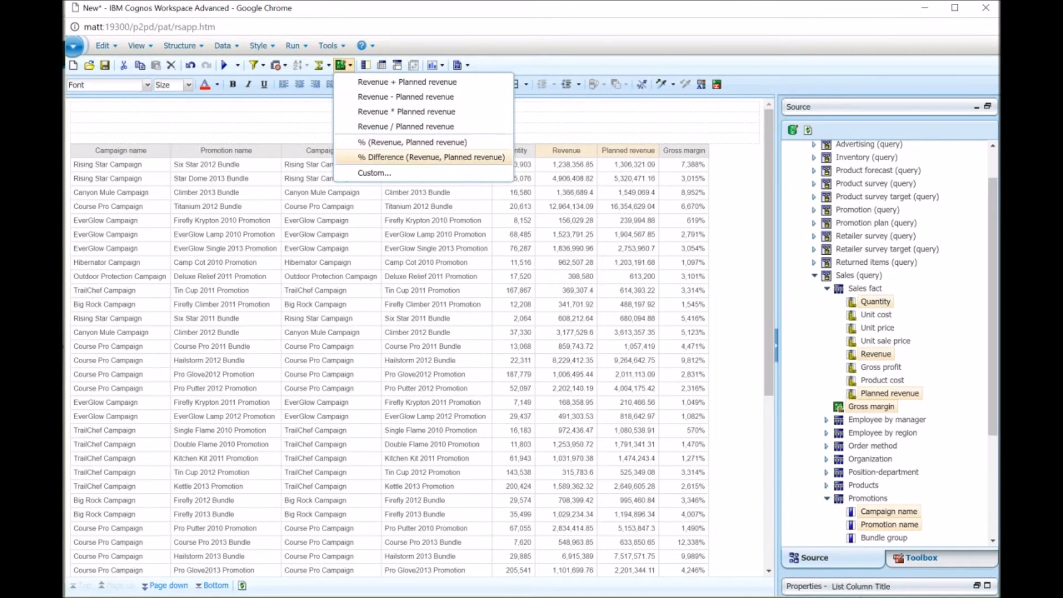
{"action": "left_click", "coordinate": [421, 157]}
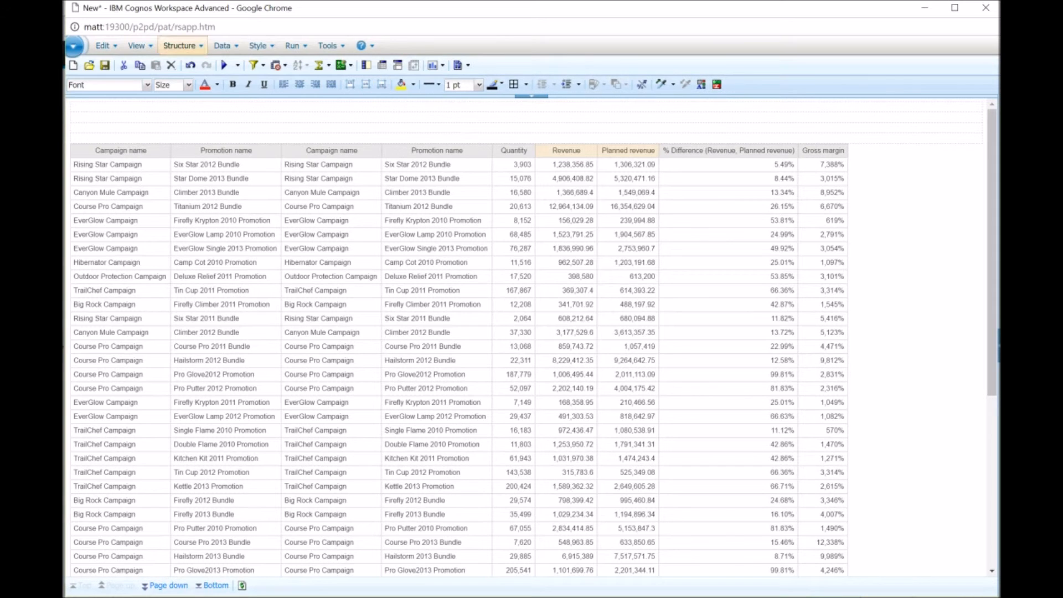
{"action": "left_click", "coordinate": [123, 65]}
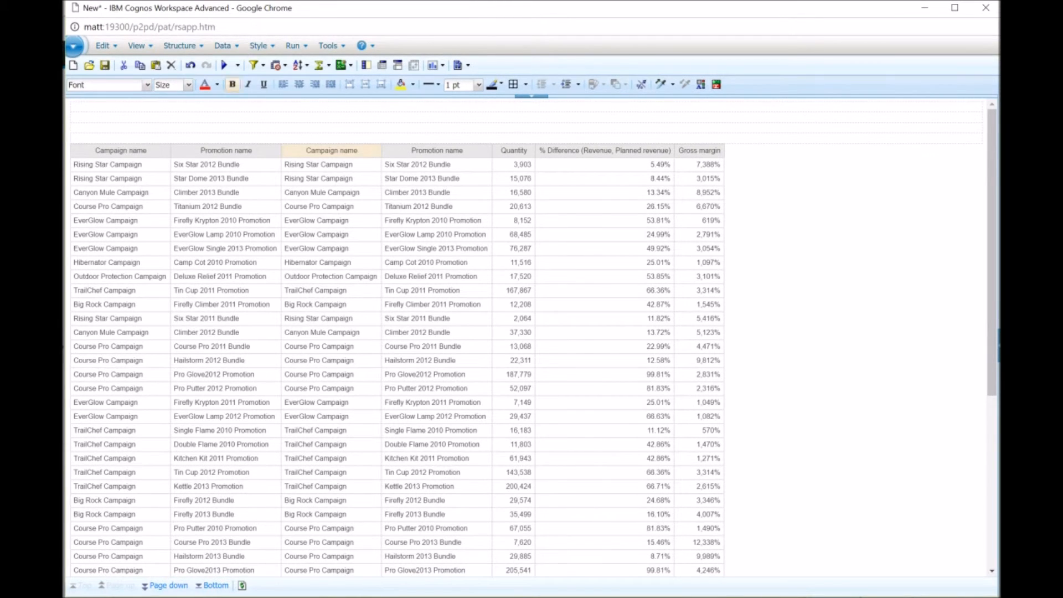
Remove the duplicate Campaign name column from the list.
{"action": "left_click", "coordinate": [124, 66]}
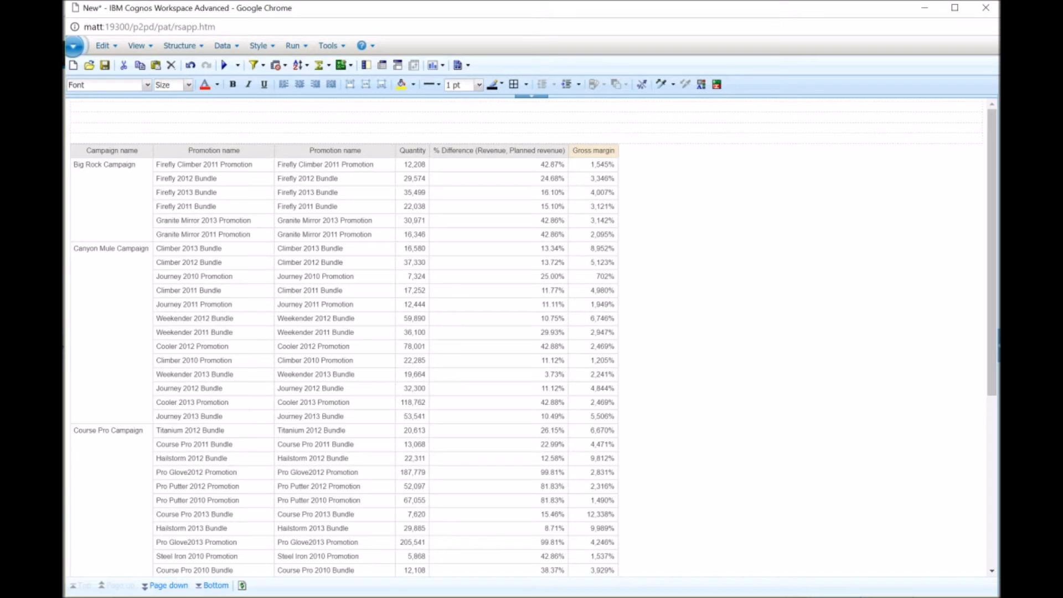
Create a new numeric-range conditional style on Gross margin with thresholds at 0.25 and 0.35.
{"action": "right_click", "coordinate": [572, 155]}
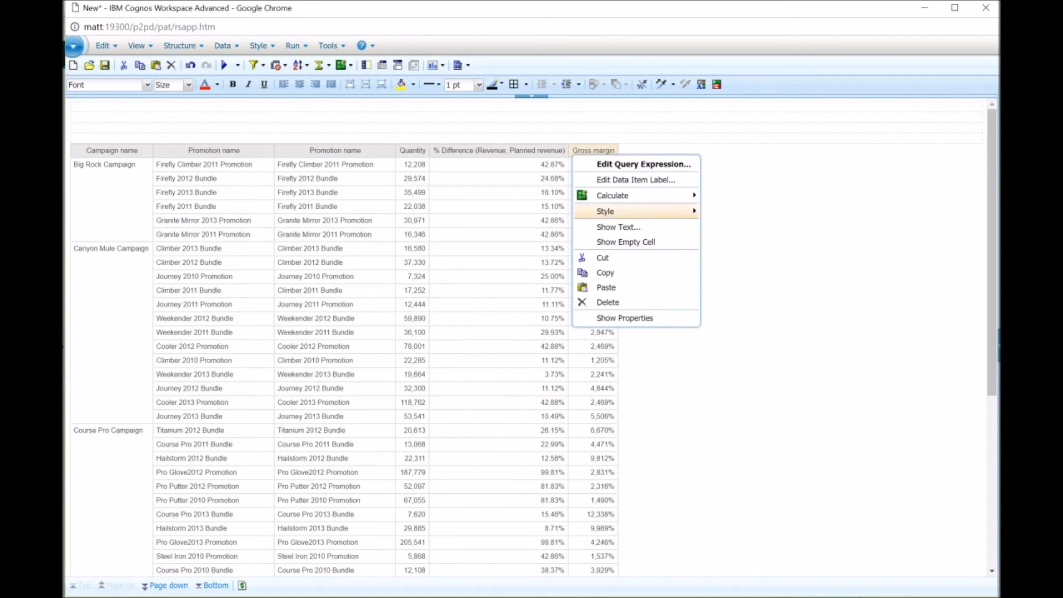
{"action": "mouse_move", "coordinate": [635, 211]}
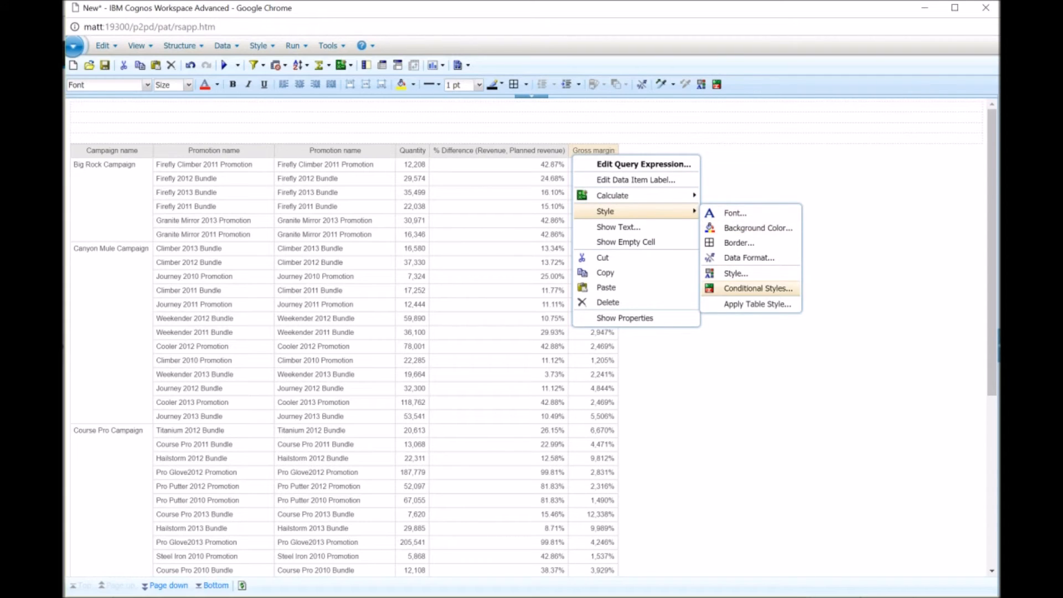
{"action": "left_click", "coordinate": [758, 288]}
{"action": "left_click", "coordinate": [426, 362]}
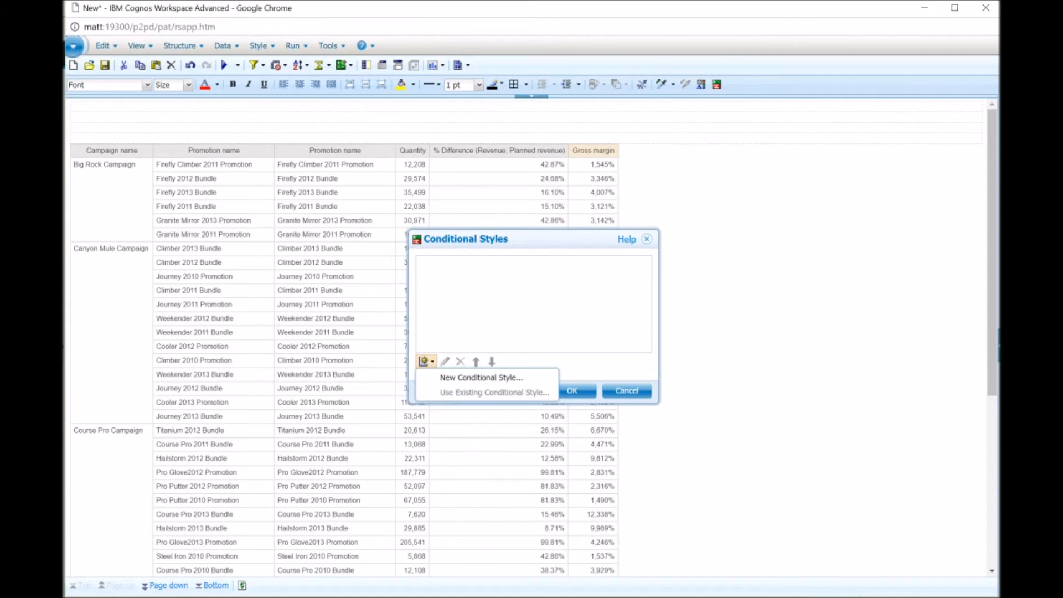
{"action": "left_click", "coordinate": [465, 376]}
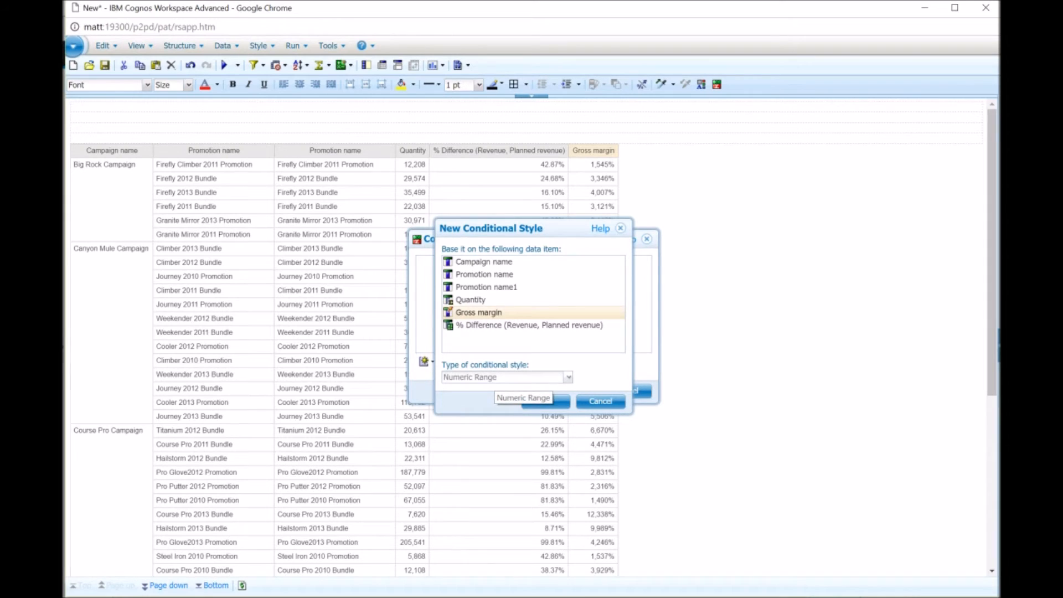
{"action": "left_click", "coordinate": [545, 400]}
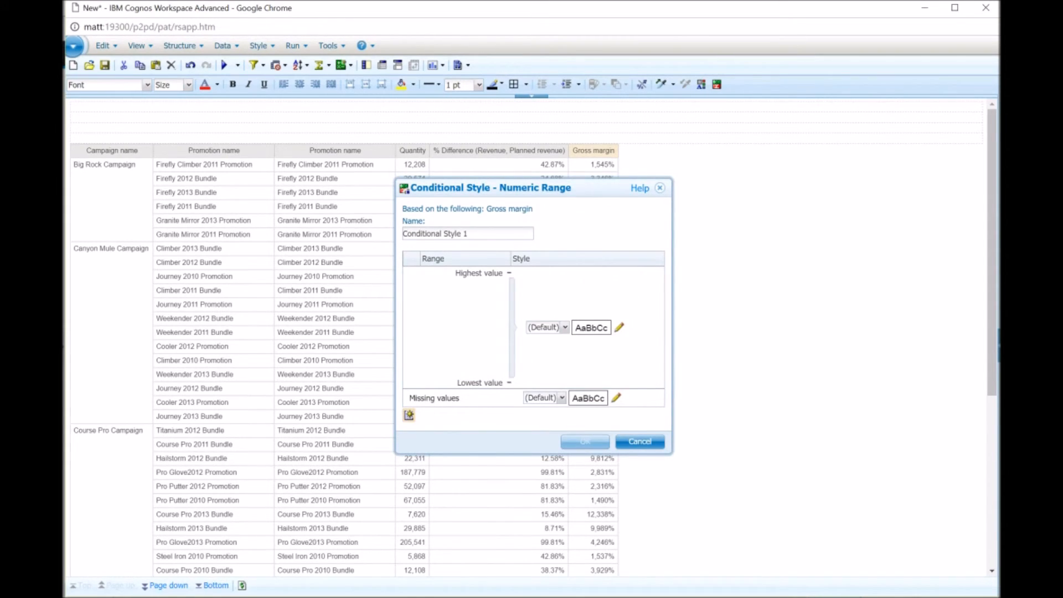
{"action": "left_click", "coordinate": [408, 415]}
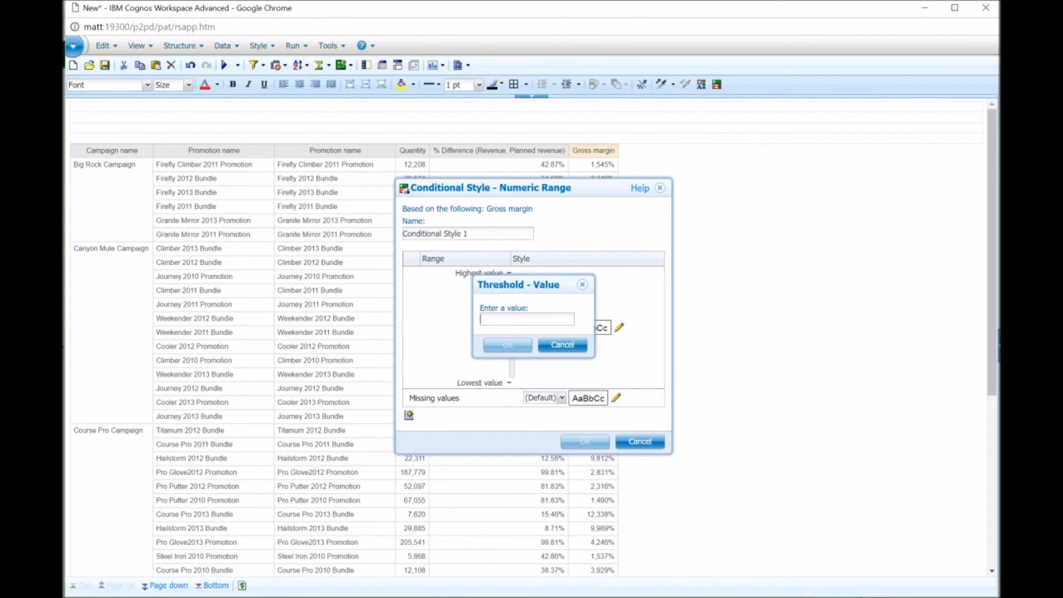
{"action": "type", "text": ".25"}
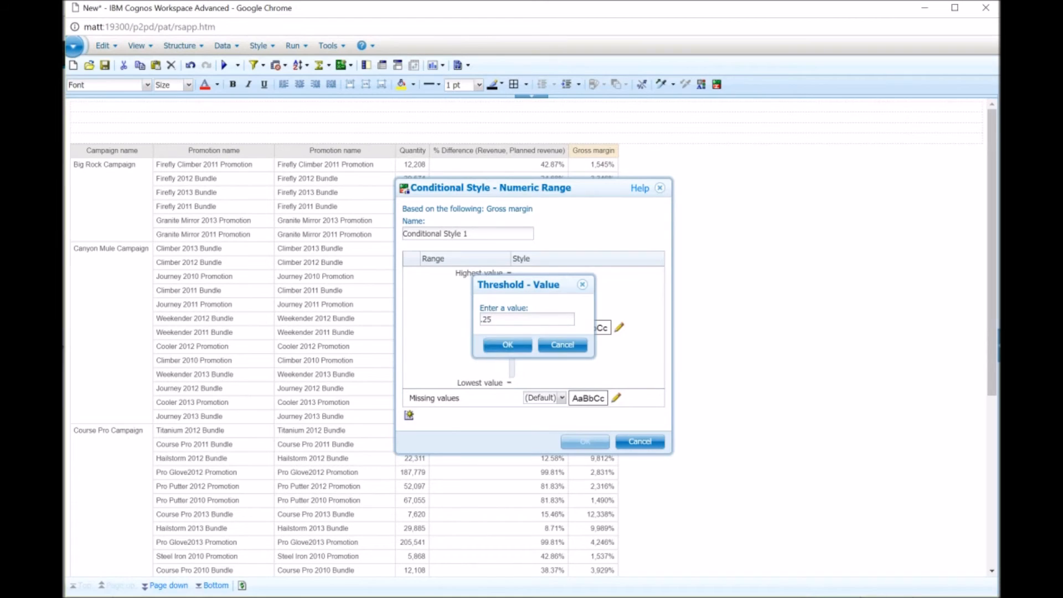
{"action": "left_click", "coordinate": [507, 345]}
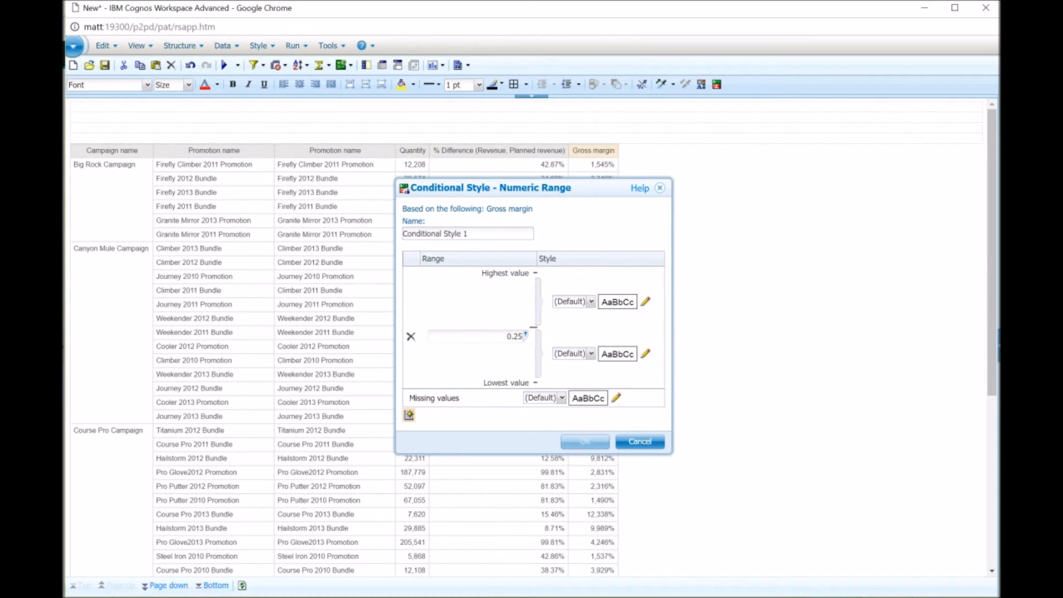
{"action": "left_click", "coordinate": [408, 415]}
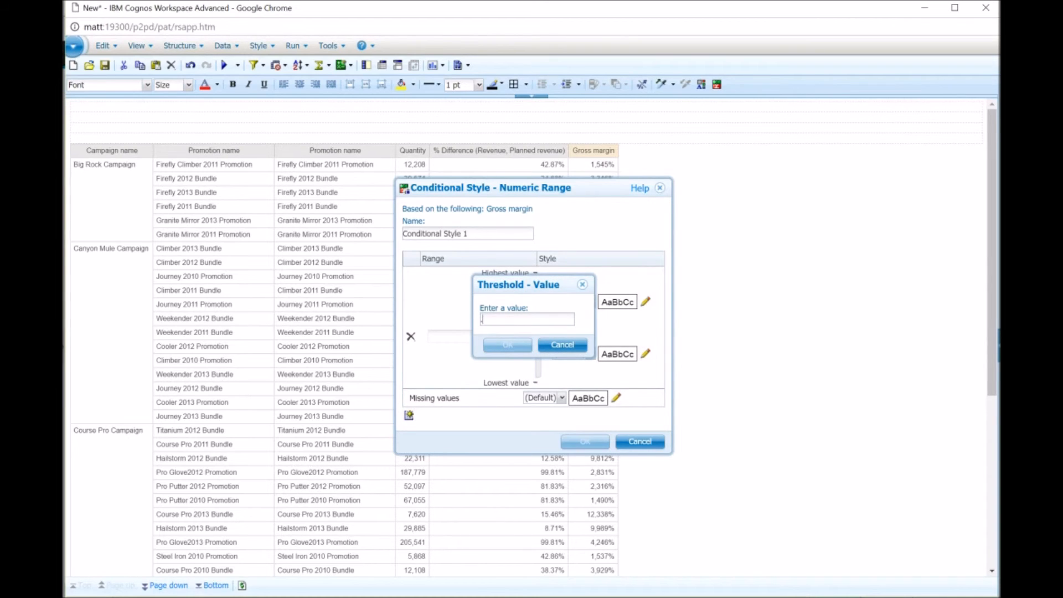
{"action": "type", "text": ".35"}
{"action": "left_click", "coordinate": [508, 345]}
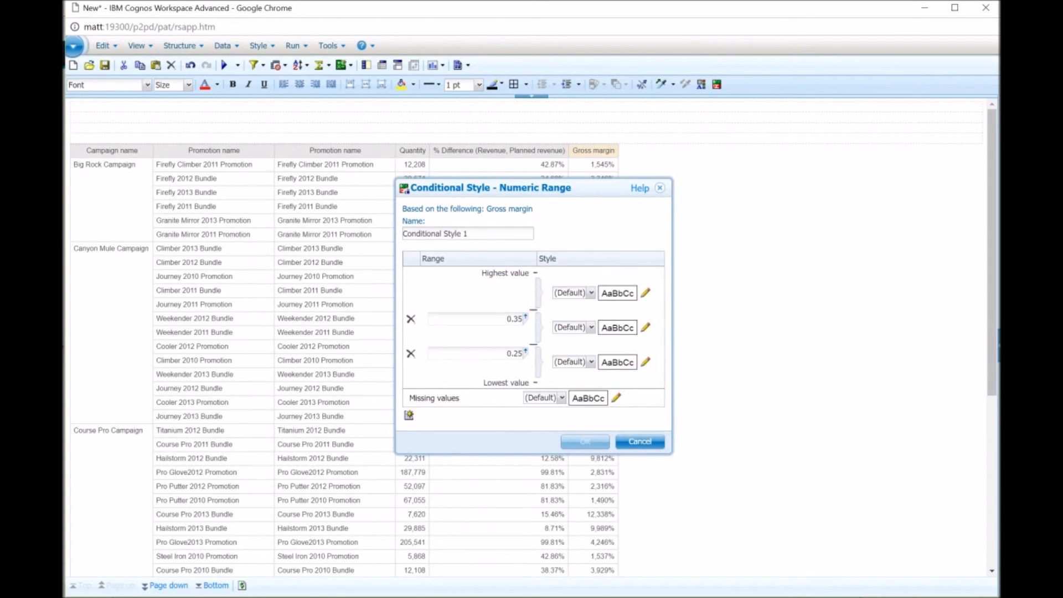
Style Gross margin values above 0.35 as Very good and below 0.25 as Below average, and apply the conditional style.
{"action": "left_click", "coordinate": [592, 292]}
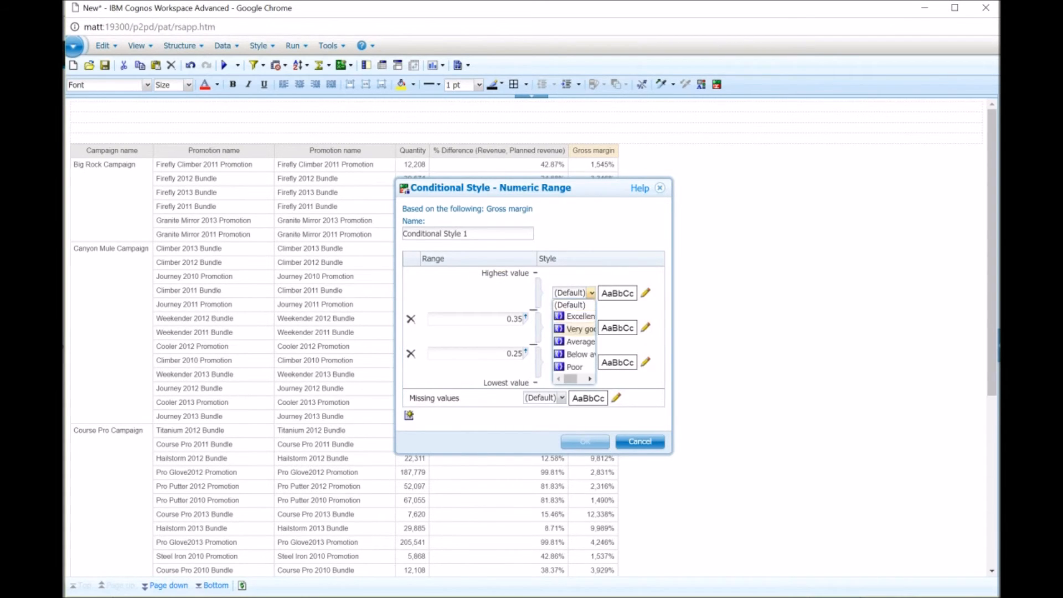
{"action": "left_click", "coordinate": [576, 329]}
{"action": "left_click", "coordinate": [591, 361]}
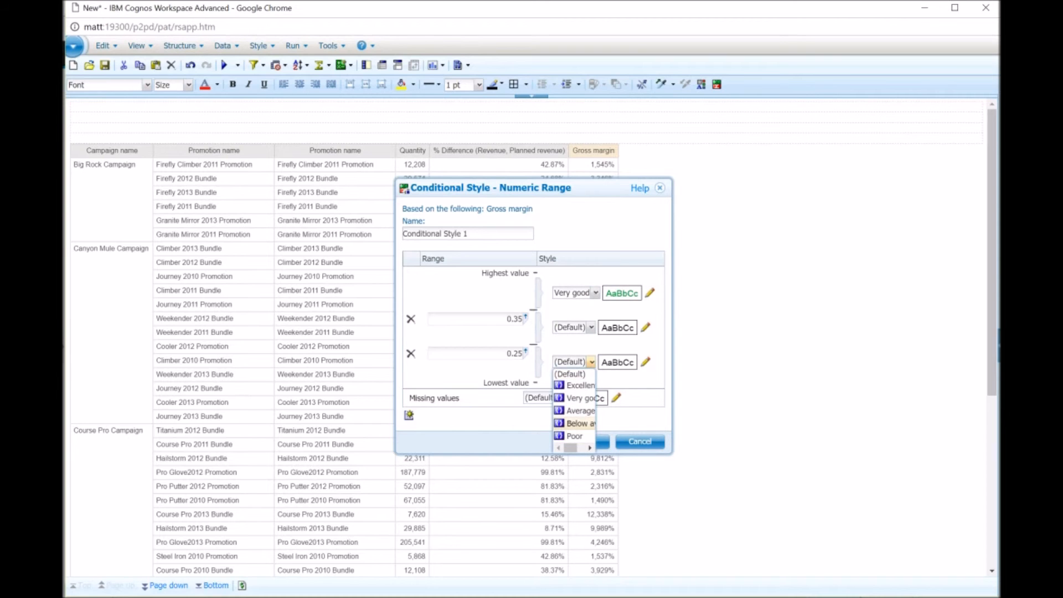
{"action": "left_click", "coordinate": [579, 423]}
{"action": "left_click", "coordinate": [595, 442]}
{"action": "left_click", "coordinate": [572, 390]}
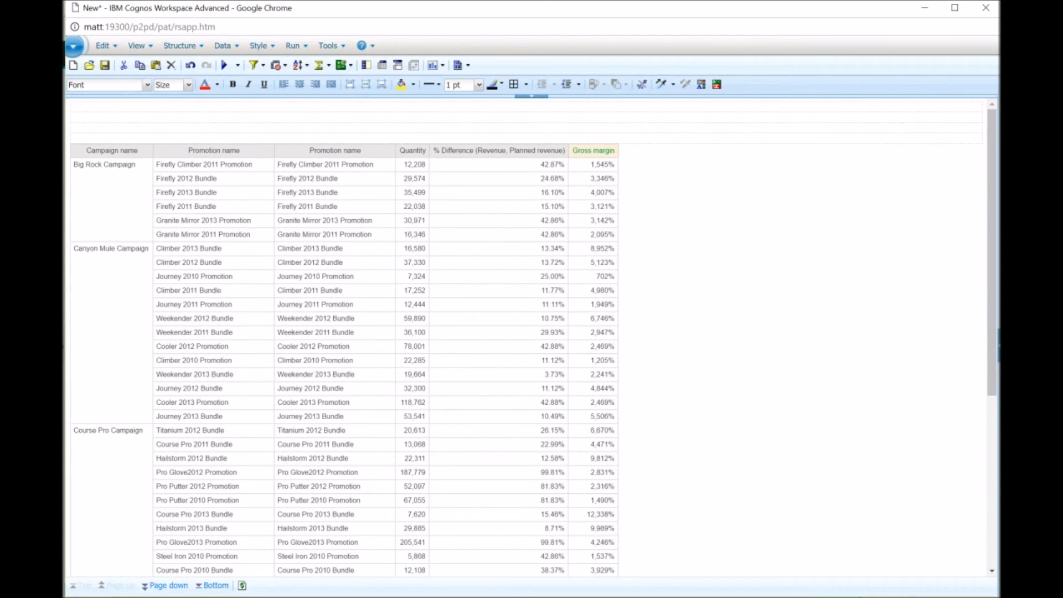
{"action": "right_click", "coordinate": [477, 151]}
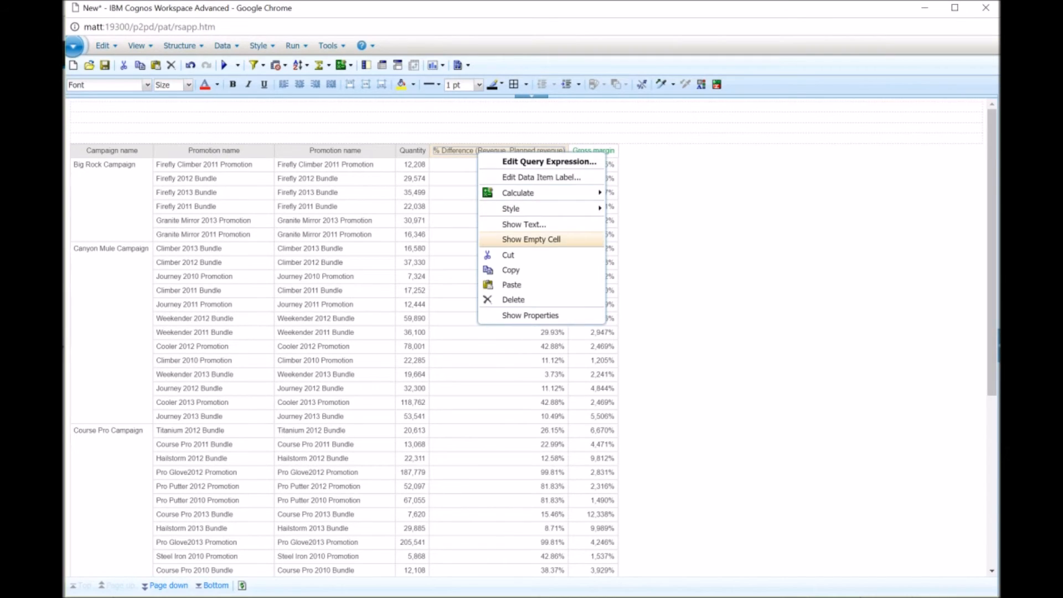
{"action": "mouse_move", "coordinate": [548, 208]}
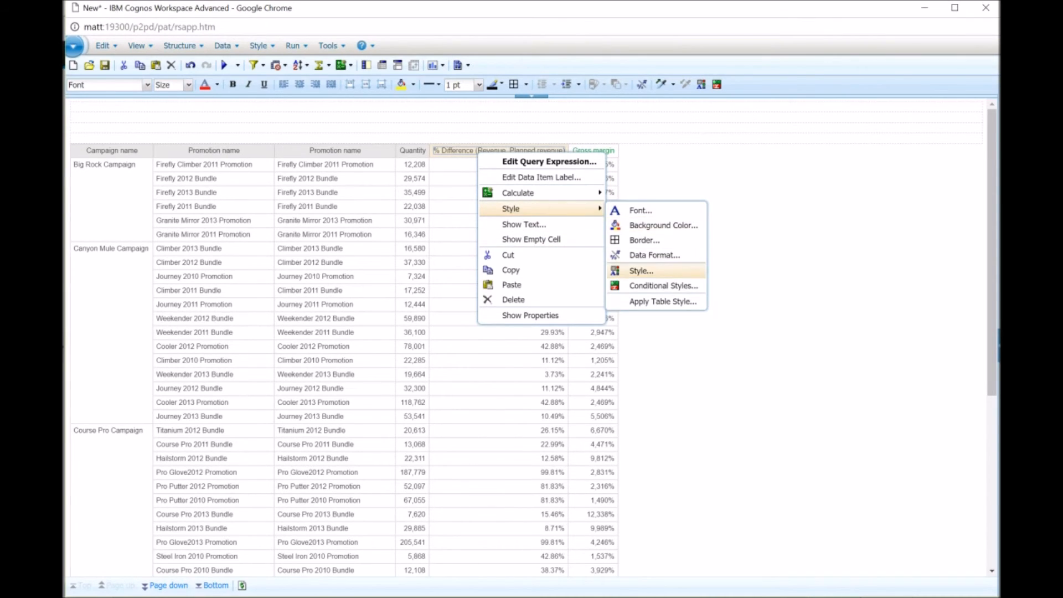
{"action": "left_click", "coordinate": [664, 286]}
{"action": "left_click", "coordinate": [572, 391]}
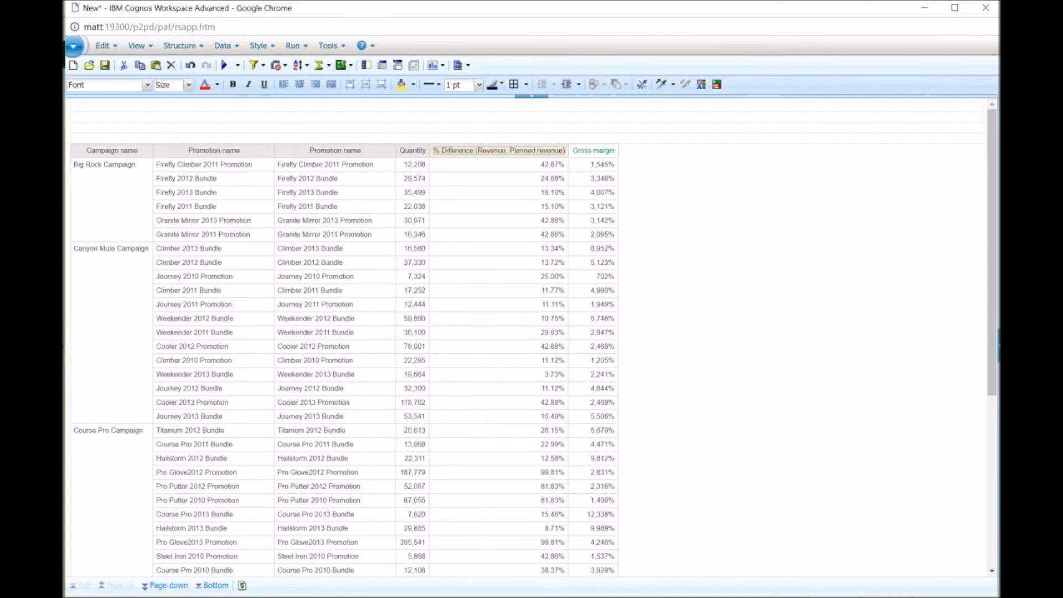
Open conditional styles for the % Difference column and review the existing conditional styles.
{"action": "right_click", "coordinate": [532, 151]}
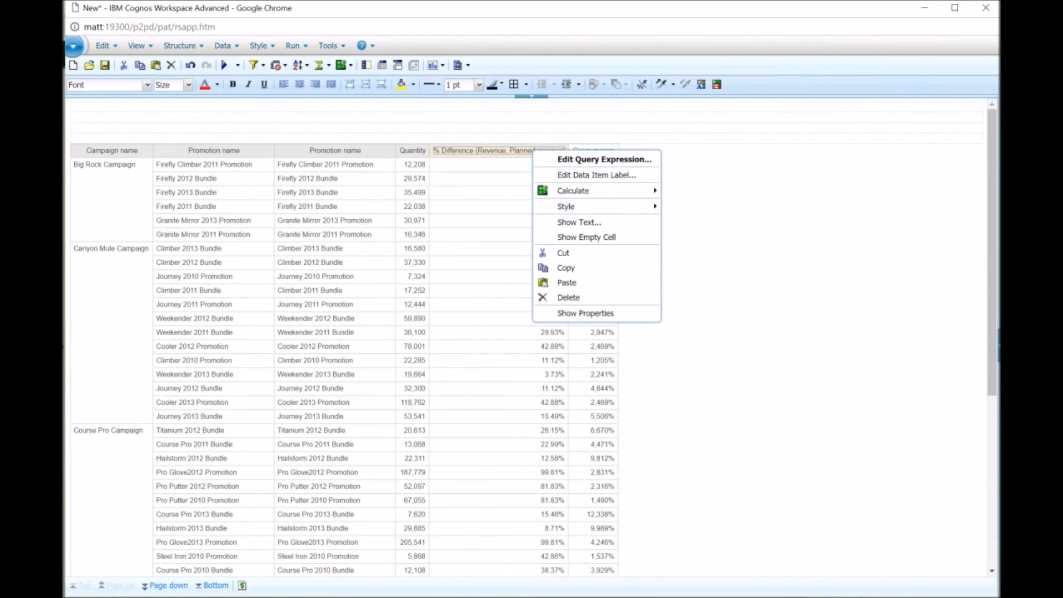
{"action": "mouse_move", "coordinate": [581, 206]}
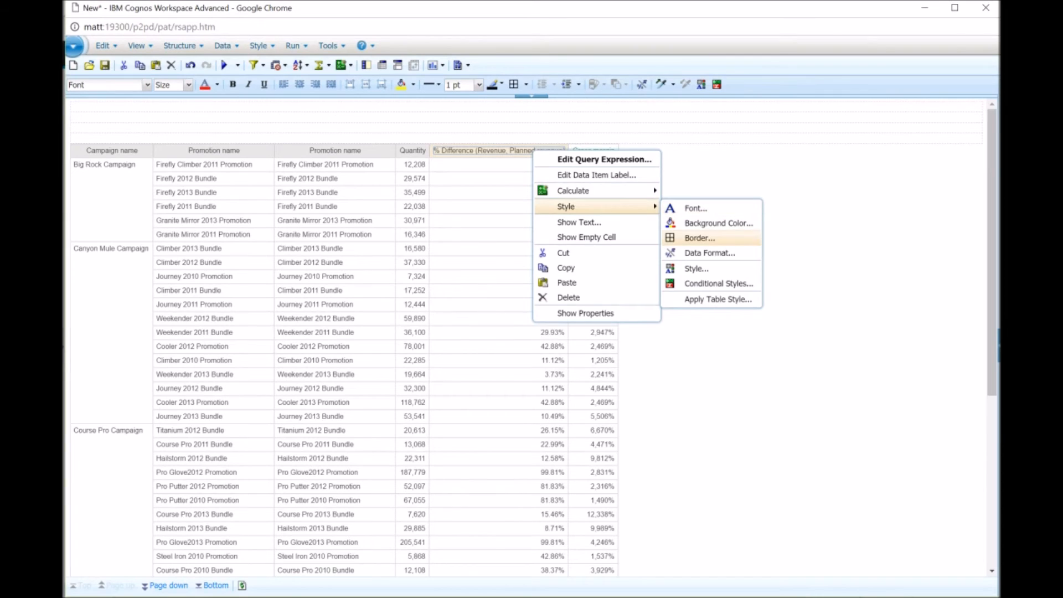
{"action": "left_click", "coordinate": [714, 283]}
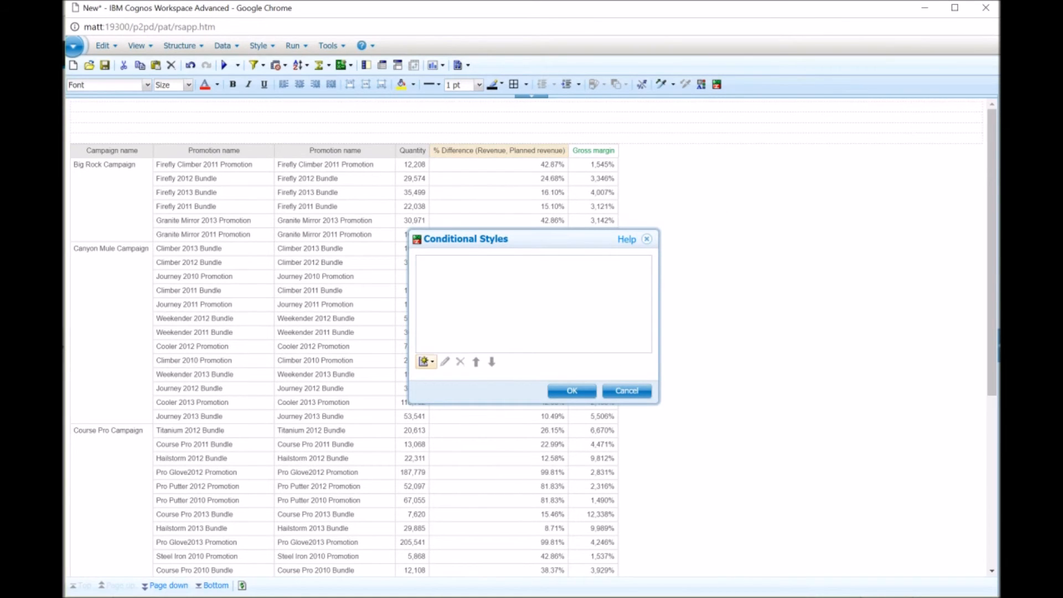
{"action": "left_click", "coordinate": [425, 361]}
{"action": "left_click", "coordinate": [495, 393]}
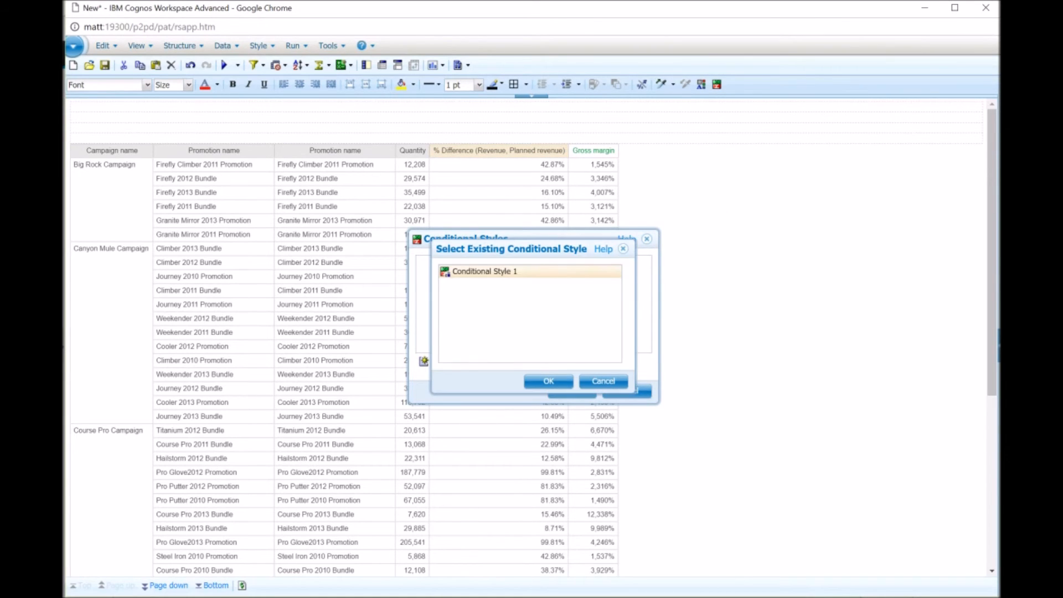
{"action": "left_click", "coordinate": [603, 381]}
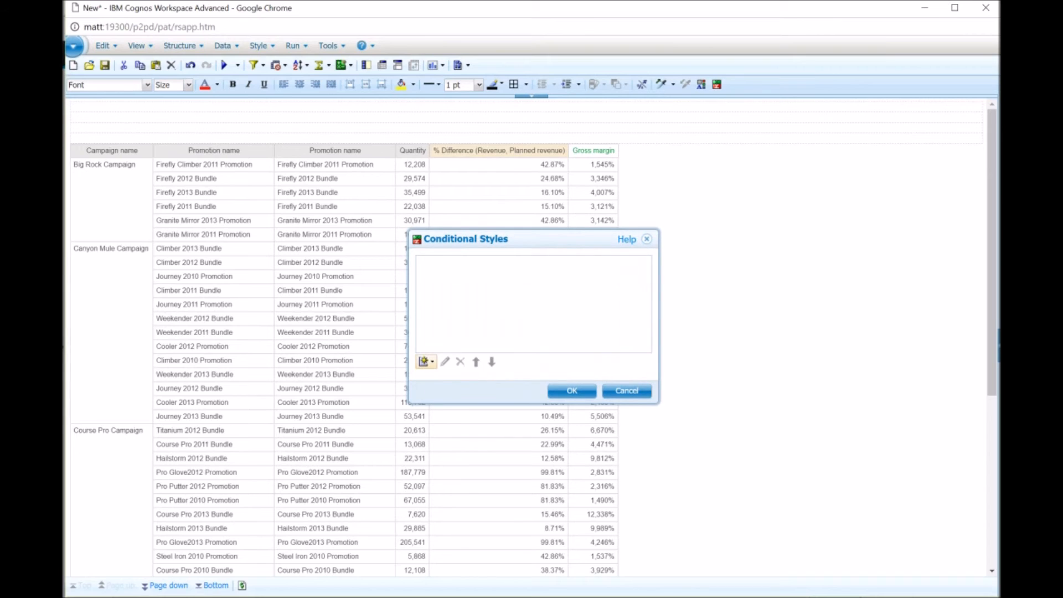
Create a new numeric-range conditional style on % Difference (Revenue, Planned revenue) with thresholds at -0.10 and -0.30.
{"action": "left_click", "coordinate": [425, 361]}
{"action": "left_click", "coordinate": [481, 378]}
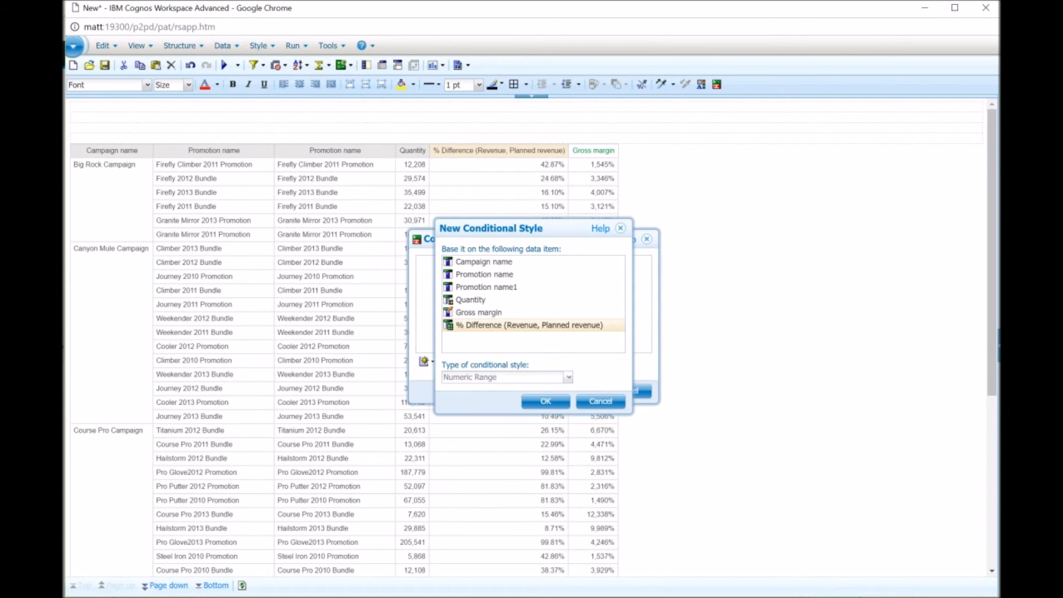
{"action": "left_click", "coordinate": [545, 401]}
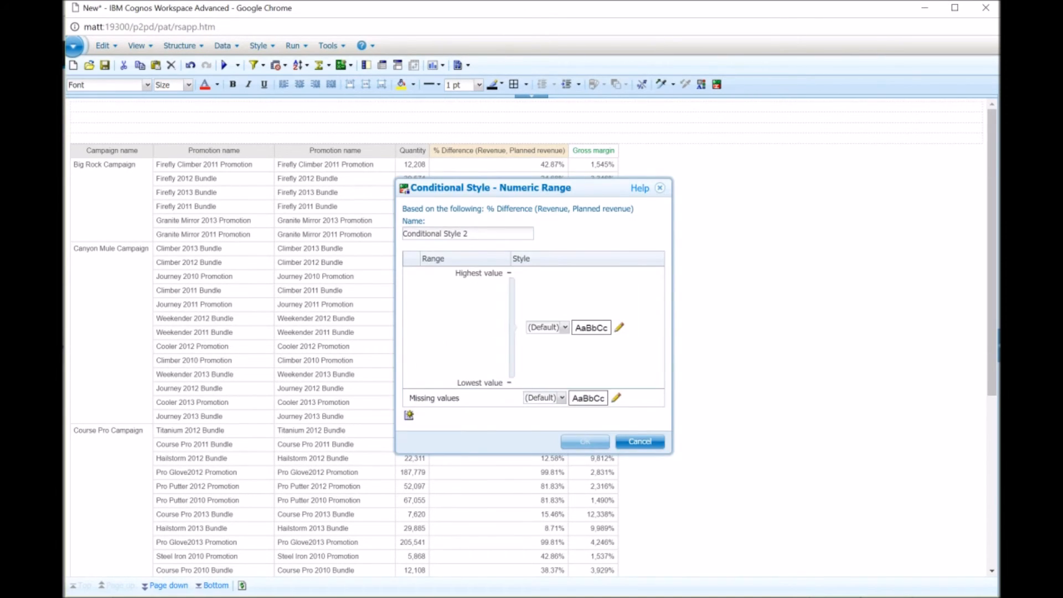
{"action": "left_click", "coordinate": [409, 415]}
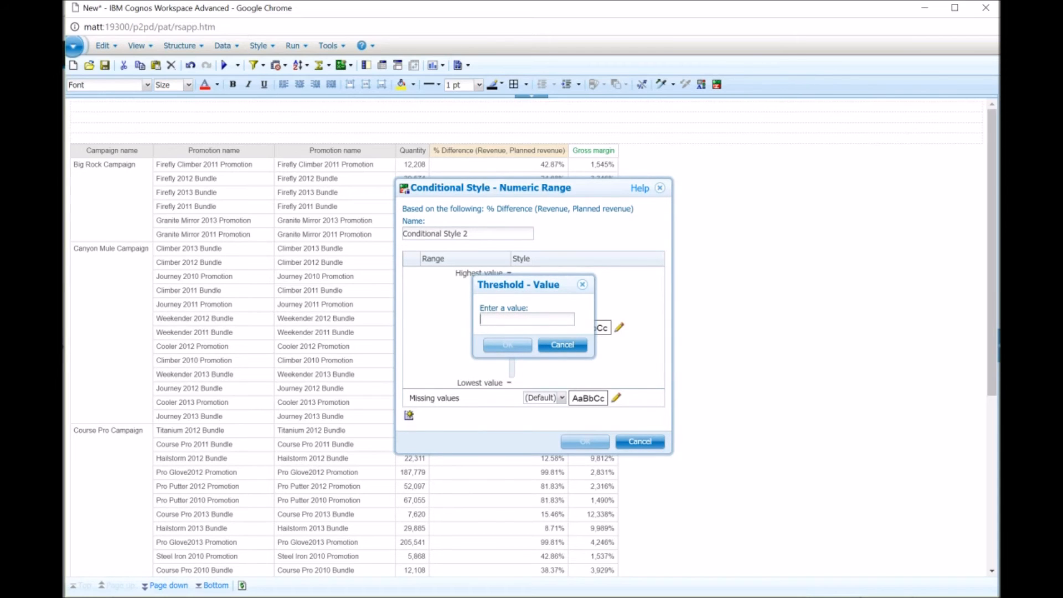
{"action": "type", "text": "-"}
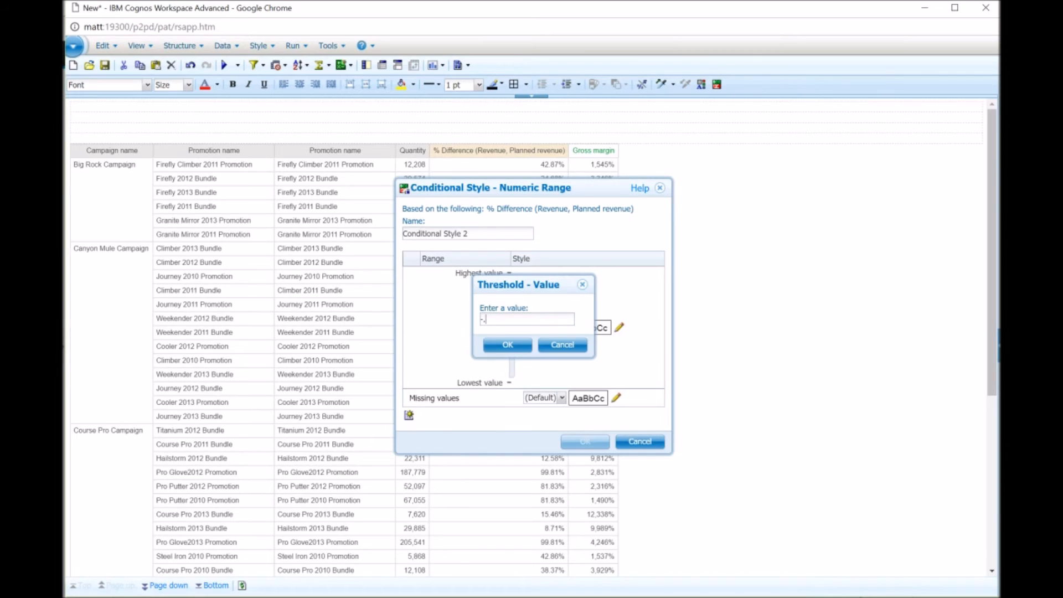
{"action": "type", "text": ".10"}
{"action": "key", "text": "Return"}
{"action": "left_click", "coordinate": [408, 415]}
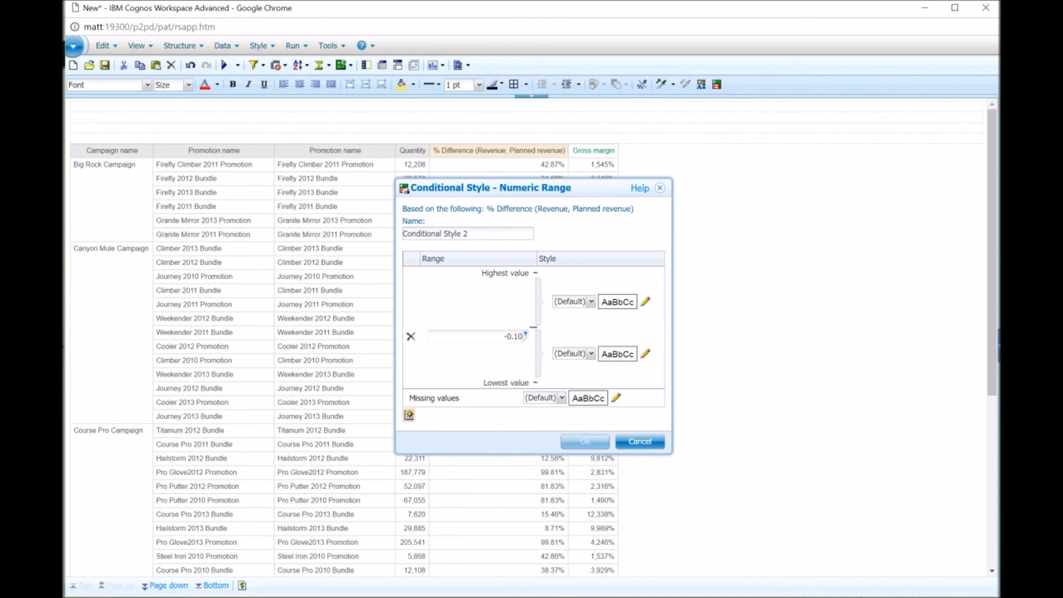
{"action": "type", "text": "-"}
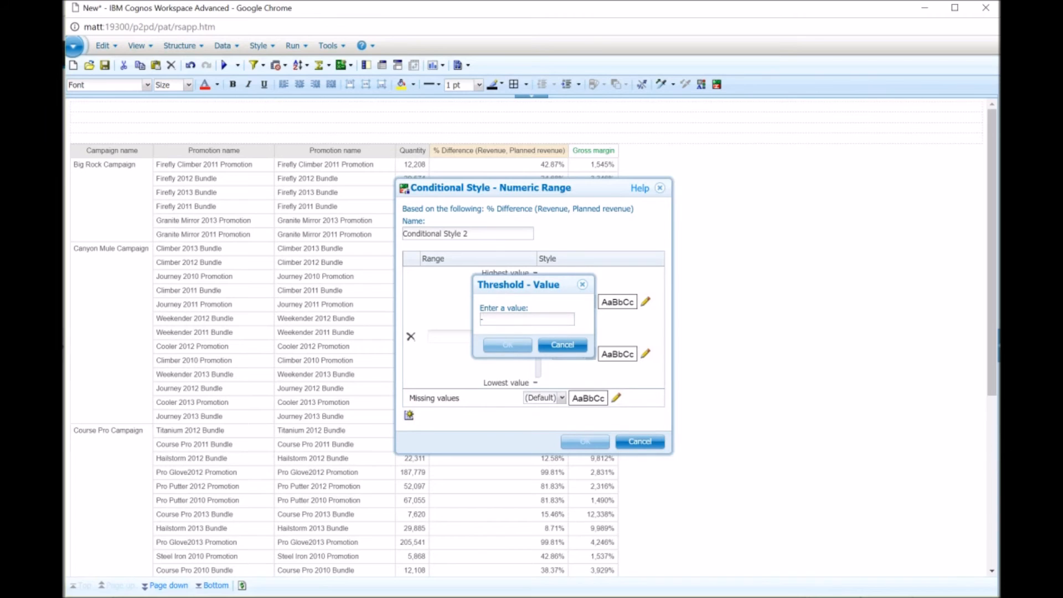
{"action": "type", "text": "0.30"}
{"action": "key", "text": "Return"}
Style % Difference values above -0.10 as Very good and below -0.30 as Below average, and apply the conditional style.
{"action": "left_click", "coordinate": [592, 293]}
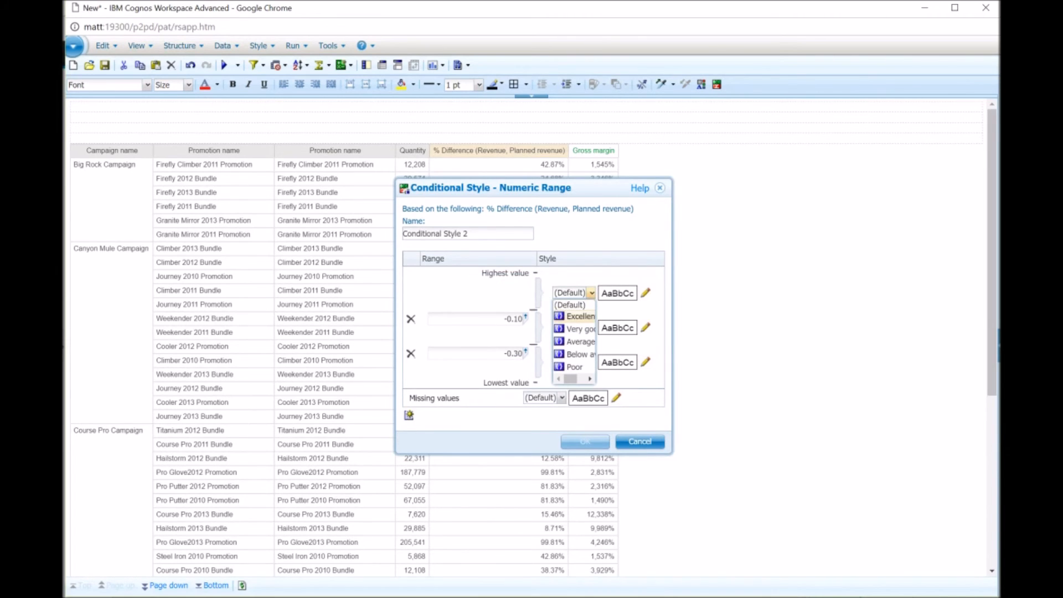
{"action": "left_click", "coordinate": [575, 329]}
{"action": "left_click", "coordinate": [591, 362]}
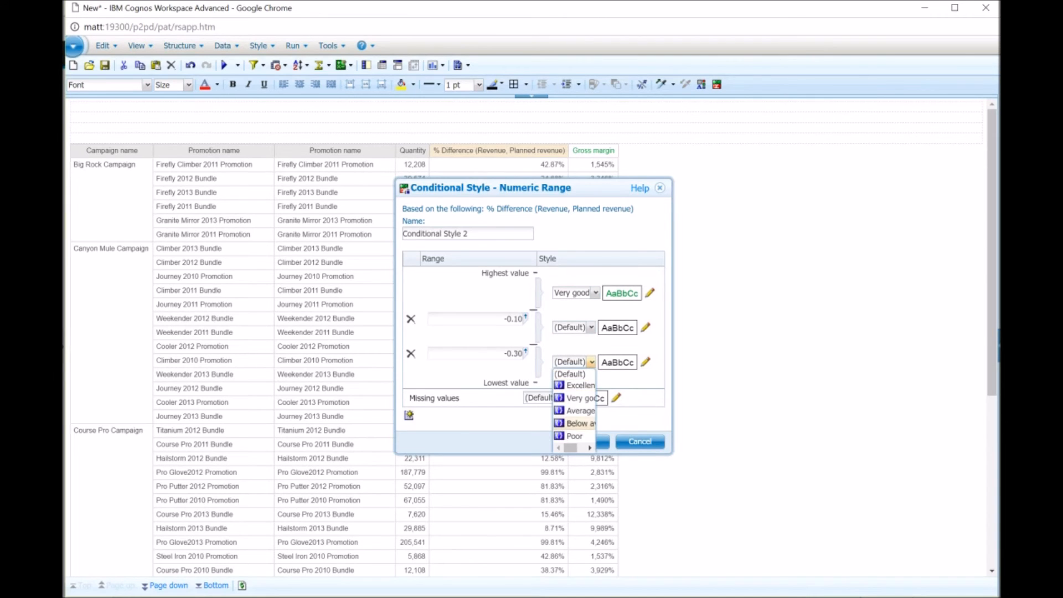
{"action": "left_click", "coordinate": [570, 423]}
{"action": "left_click", "coordinate": [585, 441]}
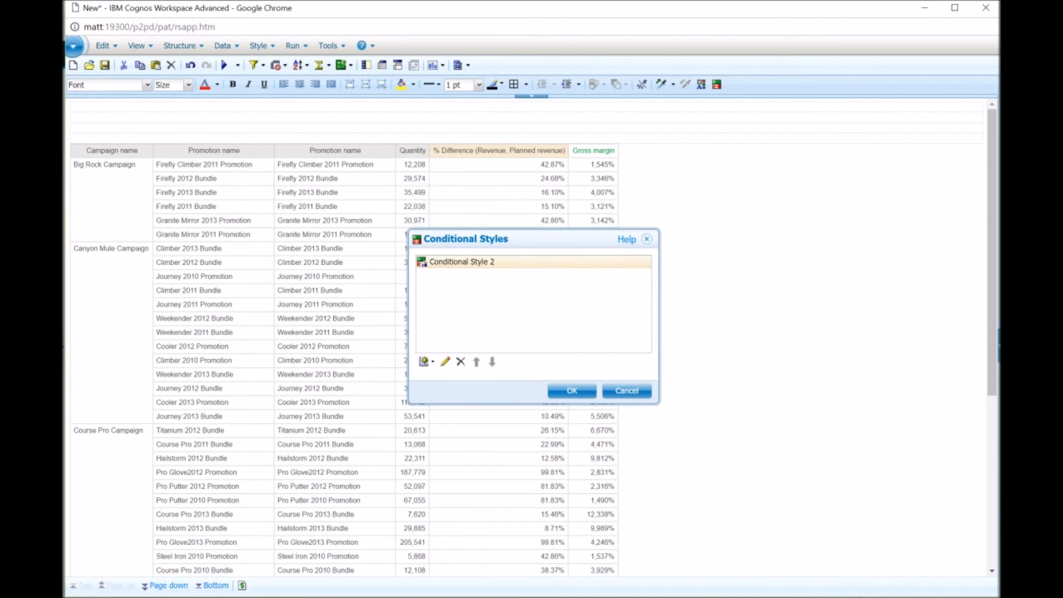
{"action": "left_click", "coordinate": [570, 391]}
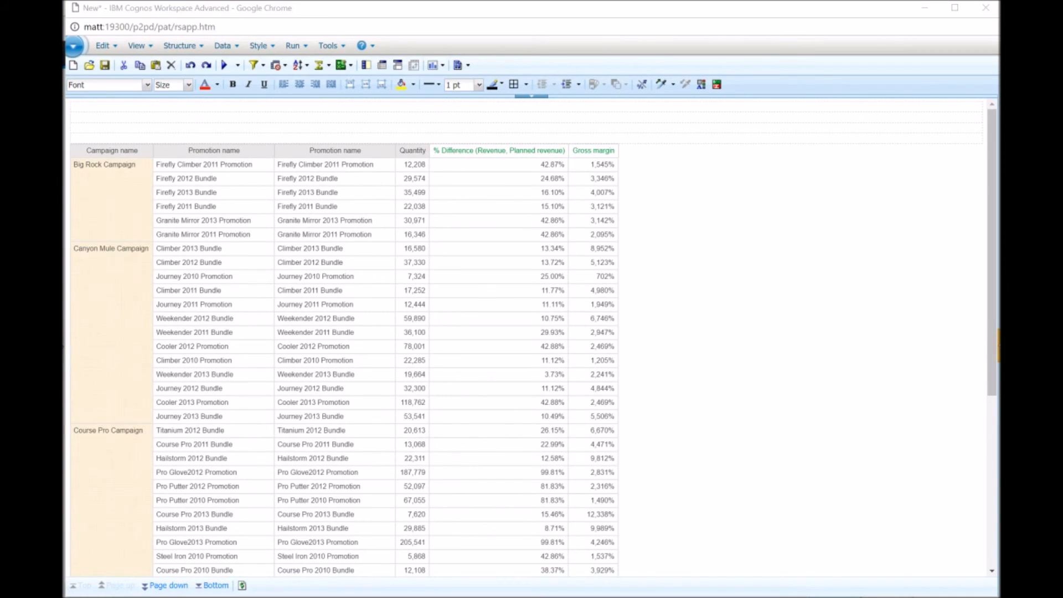
Apply the 2013 filter from the source filters to the list.
{"action": "left_click", "coordinate": [999, 345]}
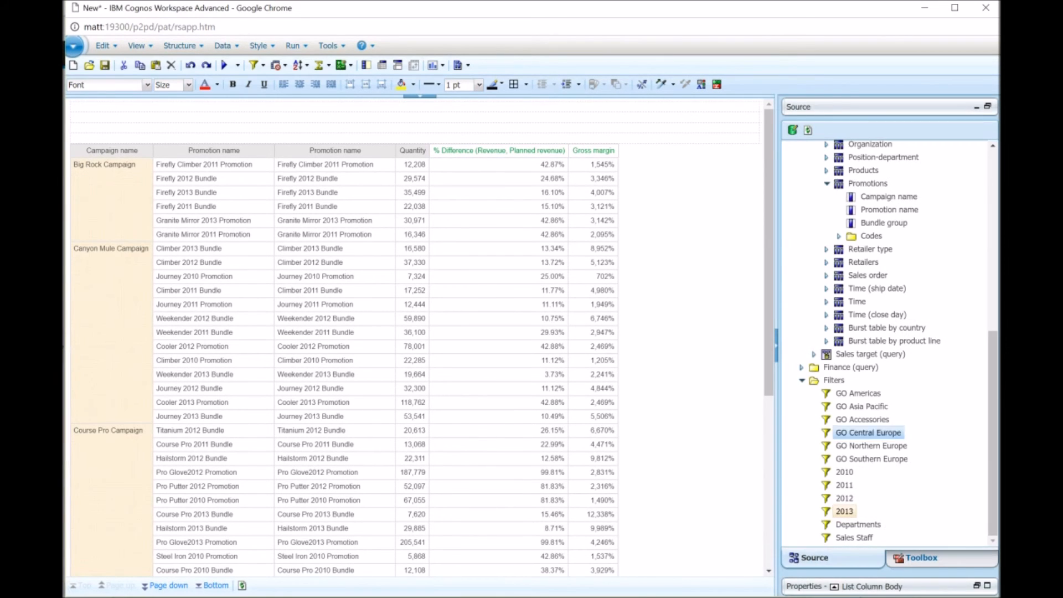
{"action": "left_click_drag", "start_coordinate": [844, 511], "coordinate": [304, 443]}
{"action": "key", "text": "Return"}
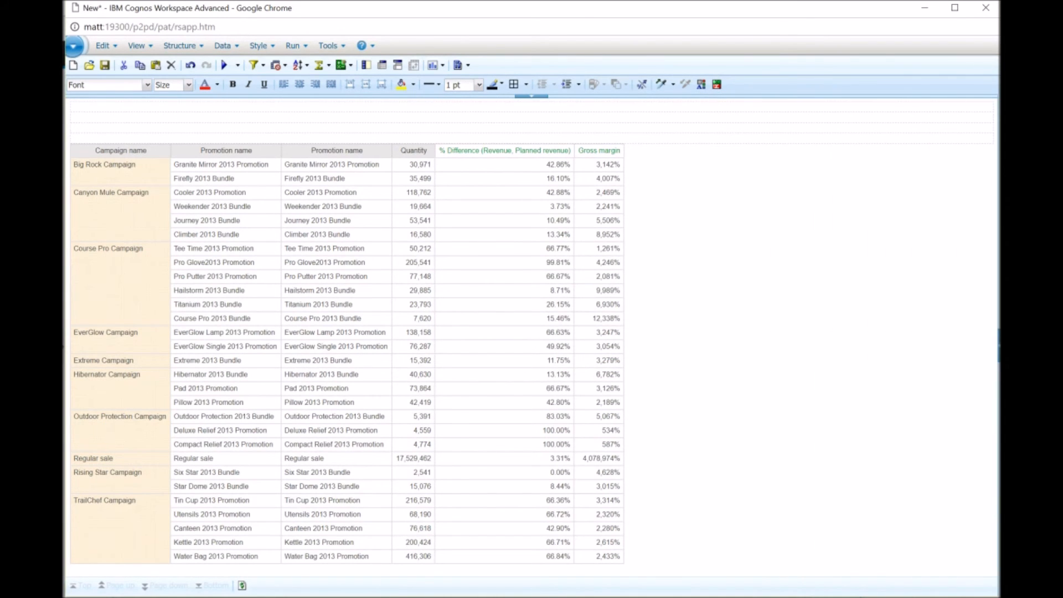
Insert a Scatter, Bubble chart into the promotion report above the list.
{"action": "left_click", "coordinate": [442, 64]}
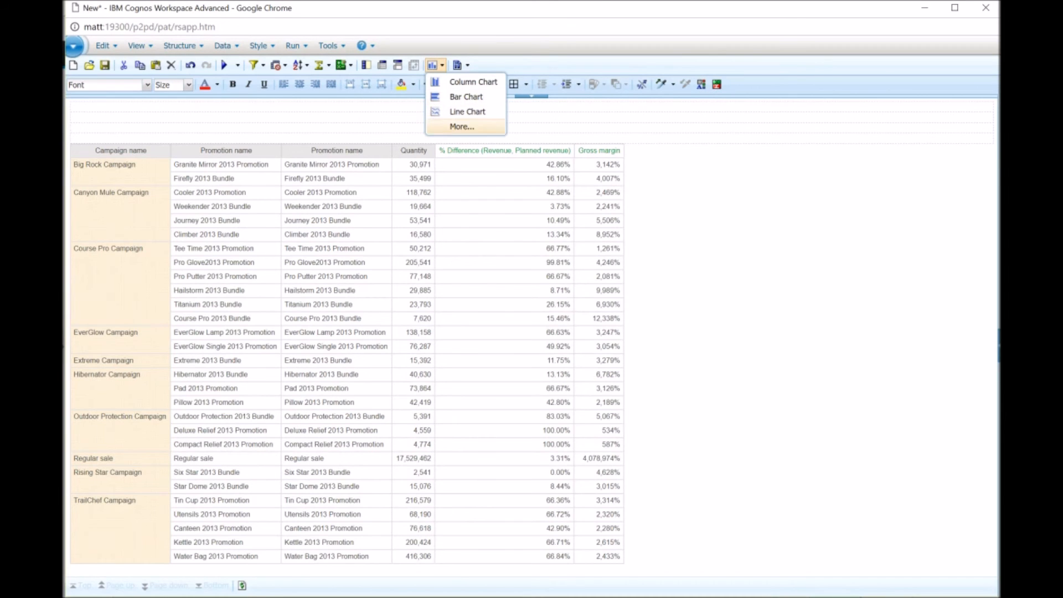
{"action": "left_click", "coordinate": [443, 126]}
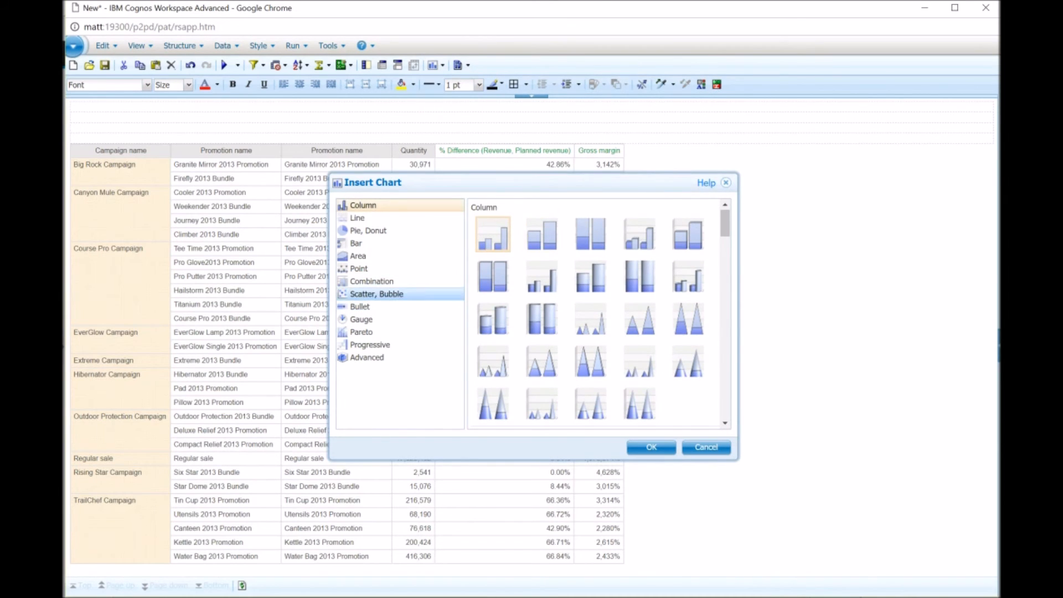
{"action": "left_click", "coordinate": [382, 294]}
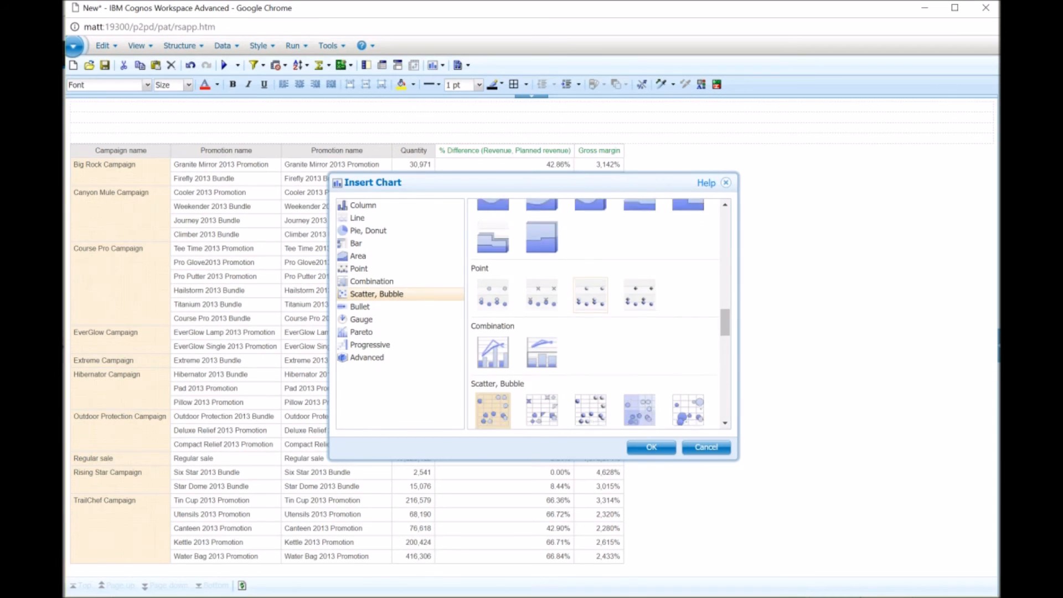
{"action": "left_click", "coordinate": [493, 331]}
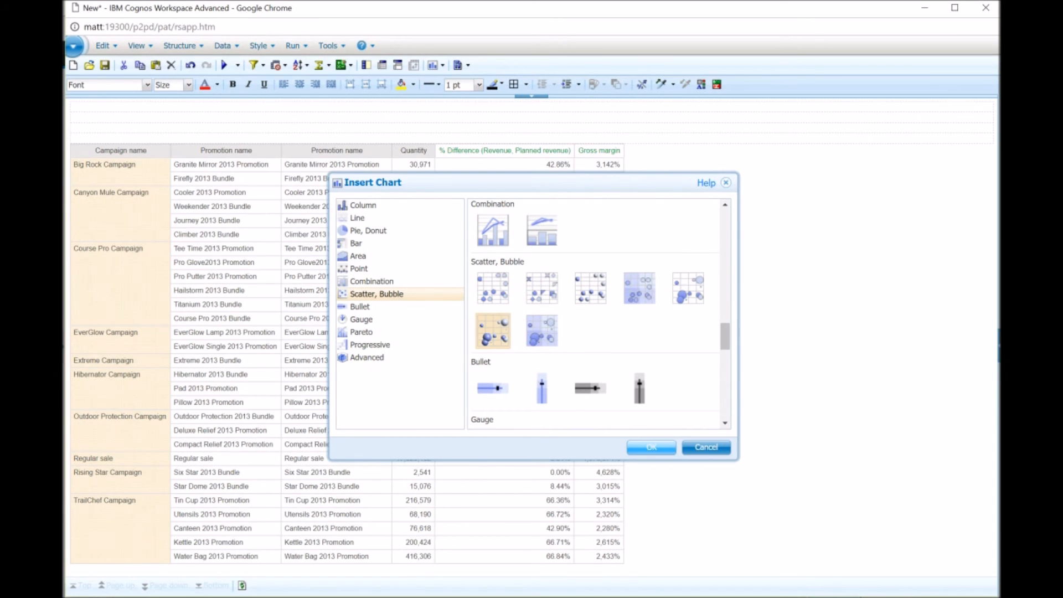
{"action": "left_click", "coordinate": [651, 447]}
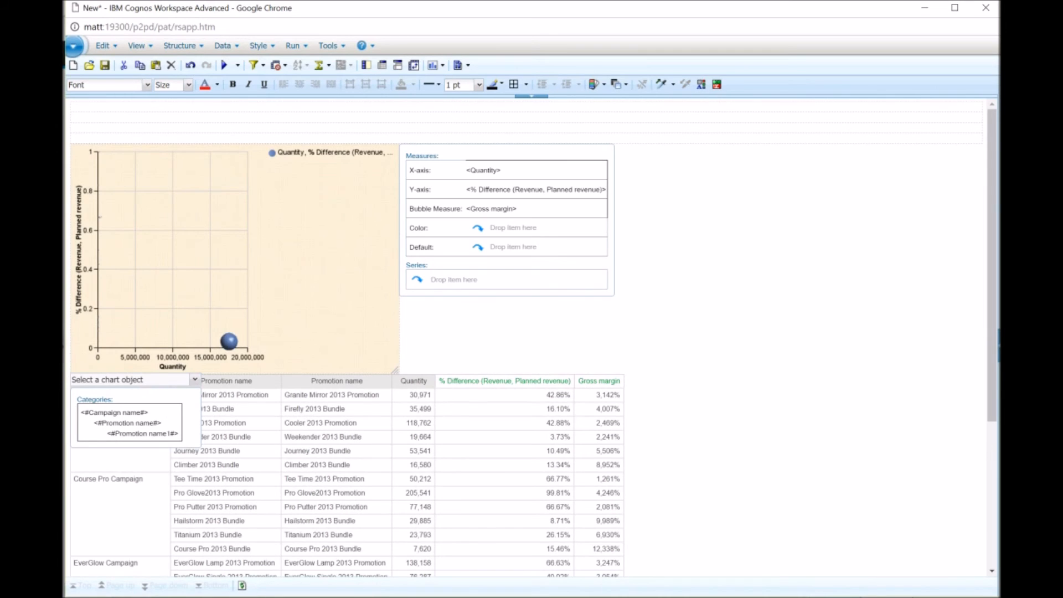
Open the SalesQrt4b workspace from My Folders onto the Cognos Workspace canvas.
{"action": "left_click", "coordinate": [708, 354]}
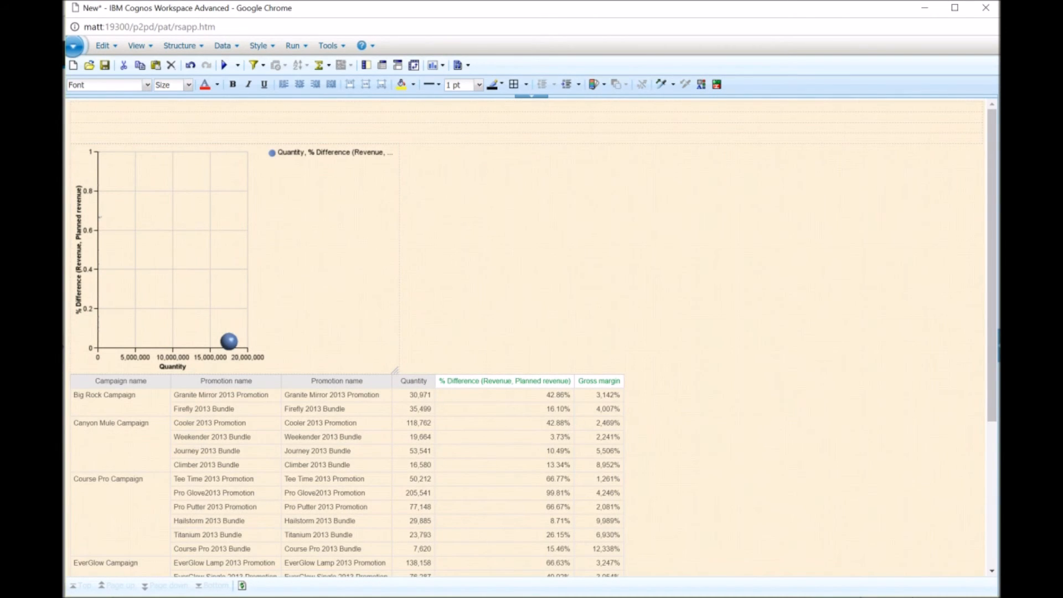
{"action": "scroll", "coordinate": [526, 337], "scroll_direction": "down", "scroll_amount": 1}
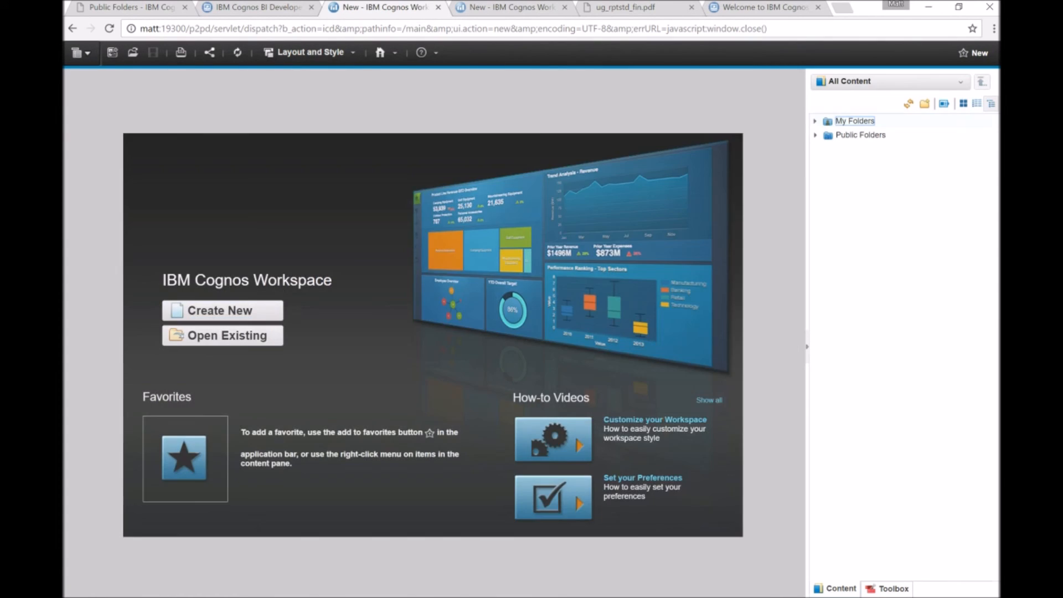
{"action": "left_click", "coordinate": [855, 121]}
{"action": "left_click", "coordinate": [815, 121]}
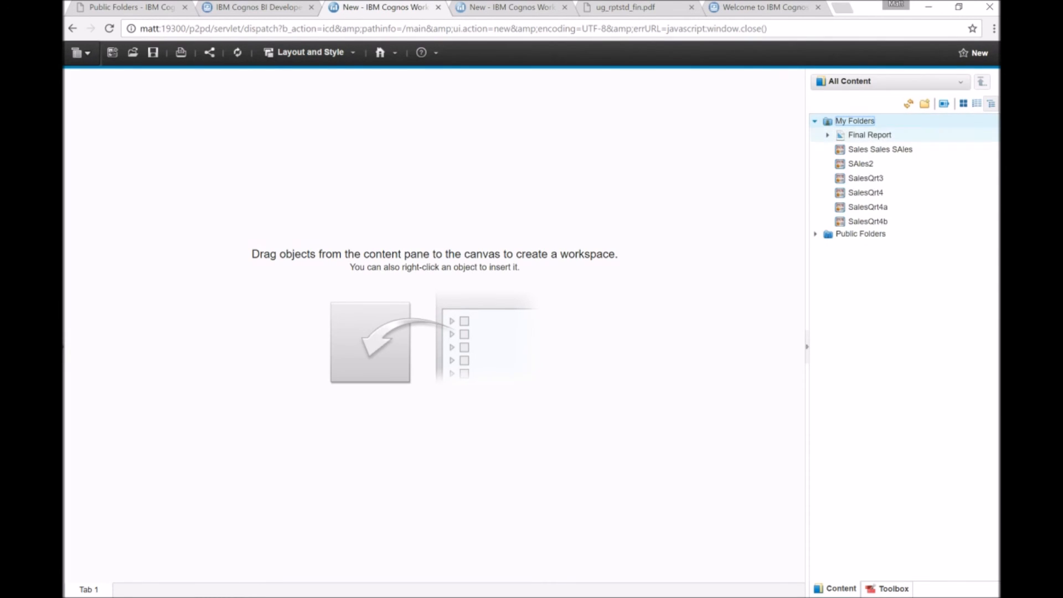
{"action": "left_click_drag", "start_coordinate": [867, 221], "coordinate": [510, 318]}
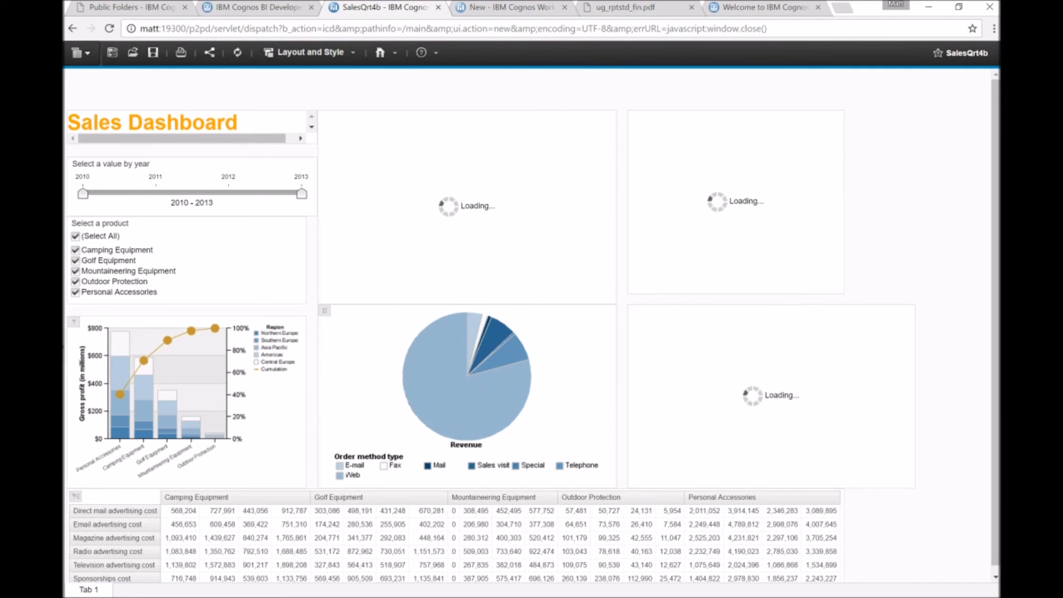
Add the Final Report from My Folders to the Sales Dashboard as a new widget.
{"action": "left_click", "coordinate": [821, 511]}
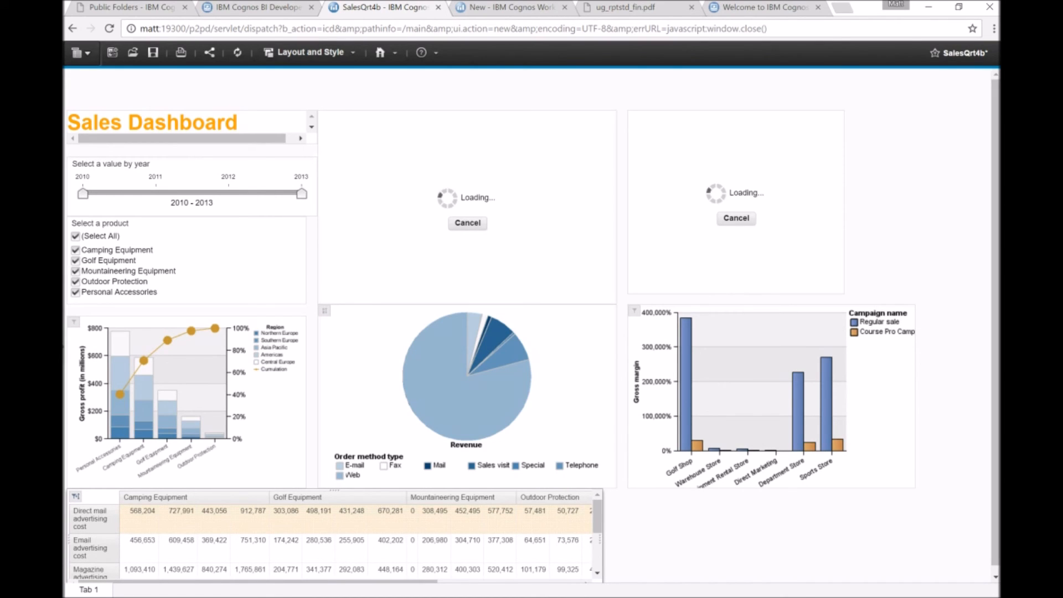
{"action": "left_click", "coordinate": [998, 347]}
{"action": "left_click_drag", "start_coordinate": [863, 135], "coordinate": [572, 503]}
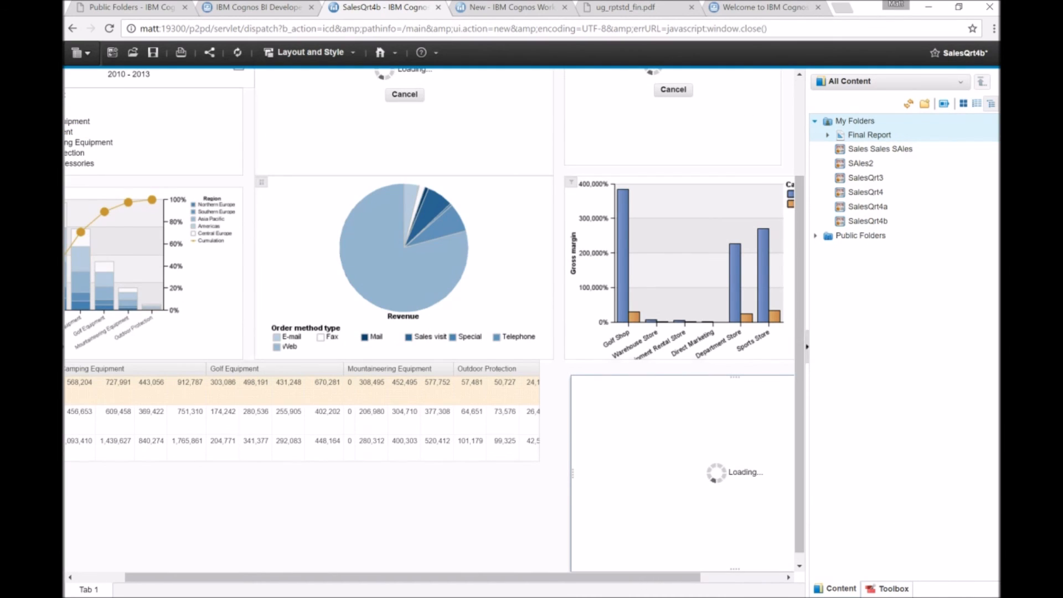
{"action": "left_click", "coordinate": [807, 347]}
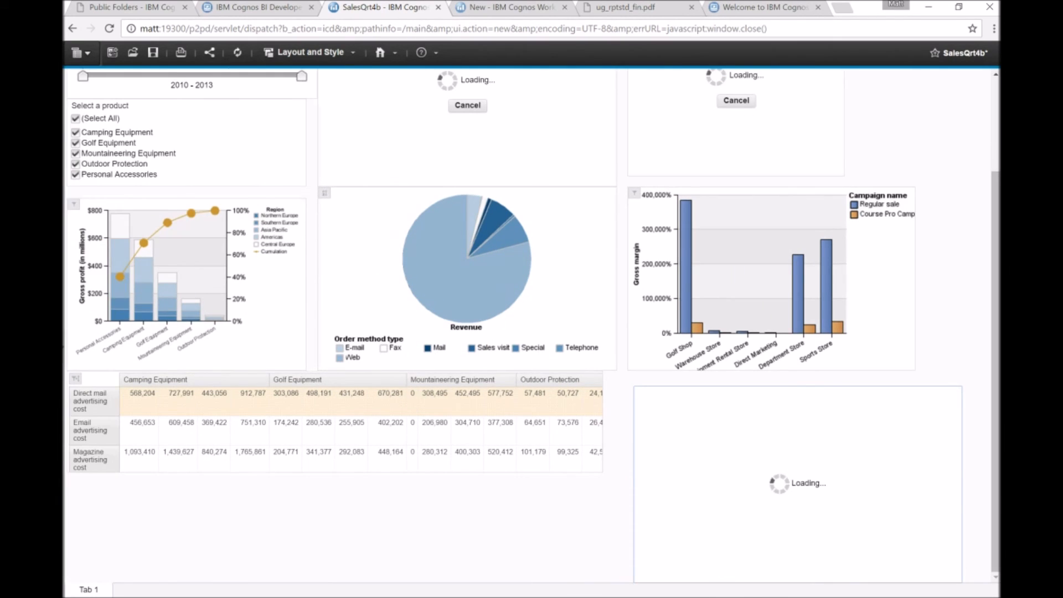
{"action": "scroll", "coordinate": [531, 326], "scroll_direction": "up", "scroll_amount": 3}
{"action": "scroll", "coordinate": [531, 326], "scroll_direction": "down", "scroll_amount": 1}
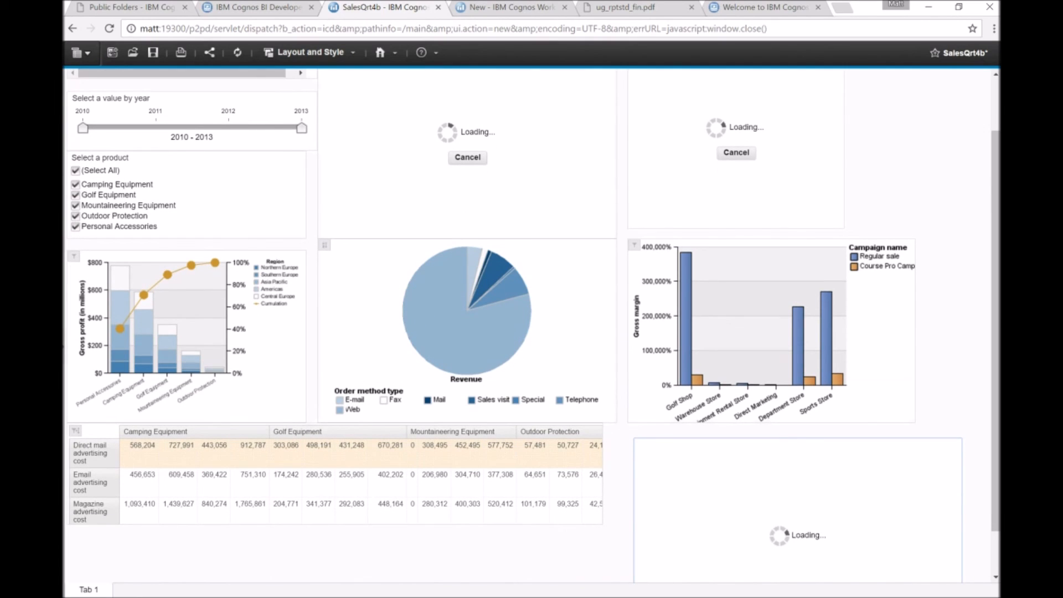
{"action": "scroll", "coordinate": [532, 326], "scroll_direction": "down", "scroll_amount": 2}
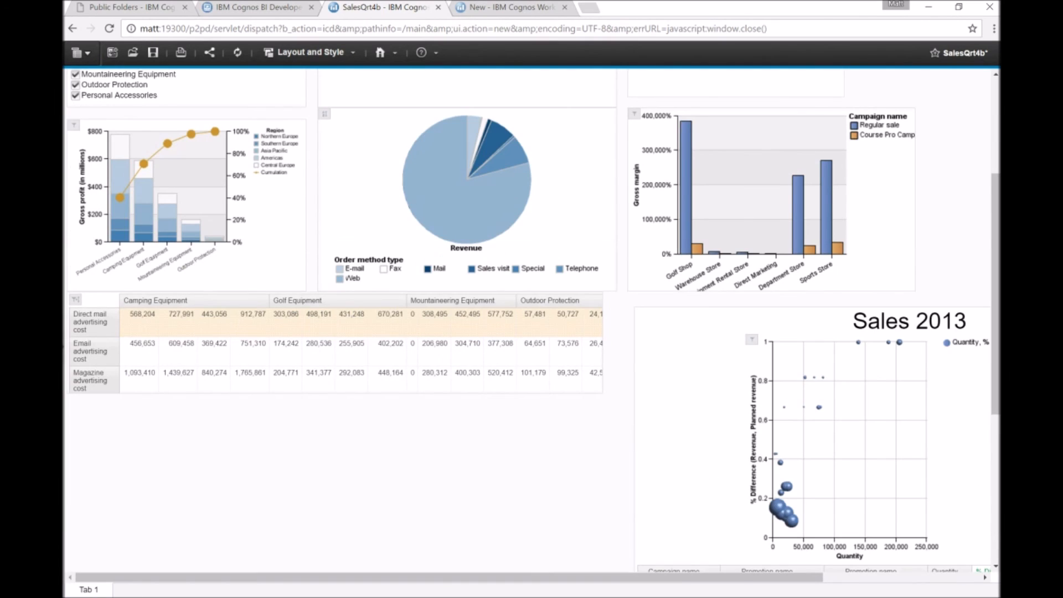
{"action": "scroll", "coordinate": [531, 321], "scroll_direction": "up", "scroll_amount": 3}
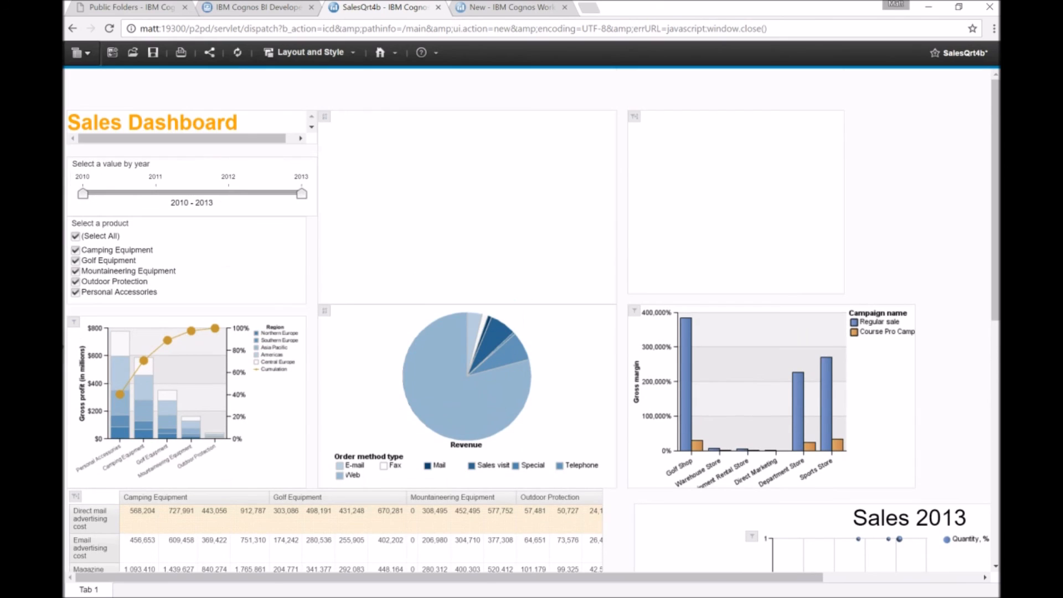
Move the Sales 2013 report widget below the advertising cost crosstab on the dashboard's left side.
{"action": "left_click", "coordinate": [716, 172]}
{"action": "left_click", "coordinate": [467, 205]}
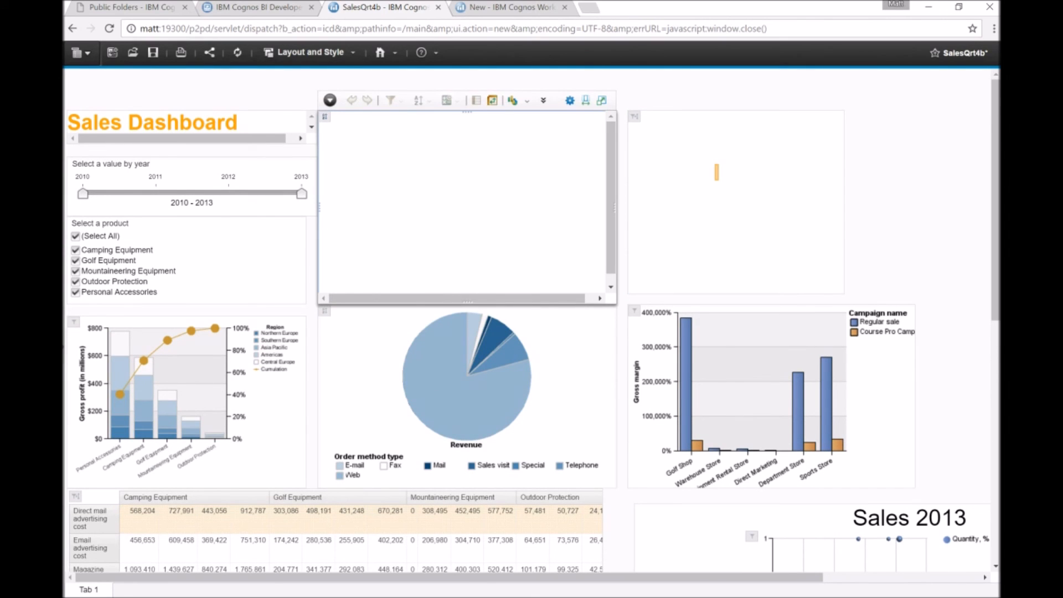
{"action": "scroll", "coordinate": [532, 321], "scroll_direction": "down", "scroll_amount": 8}
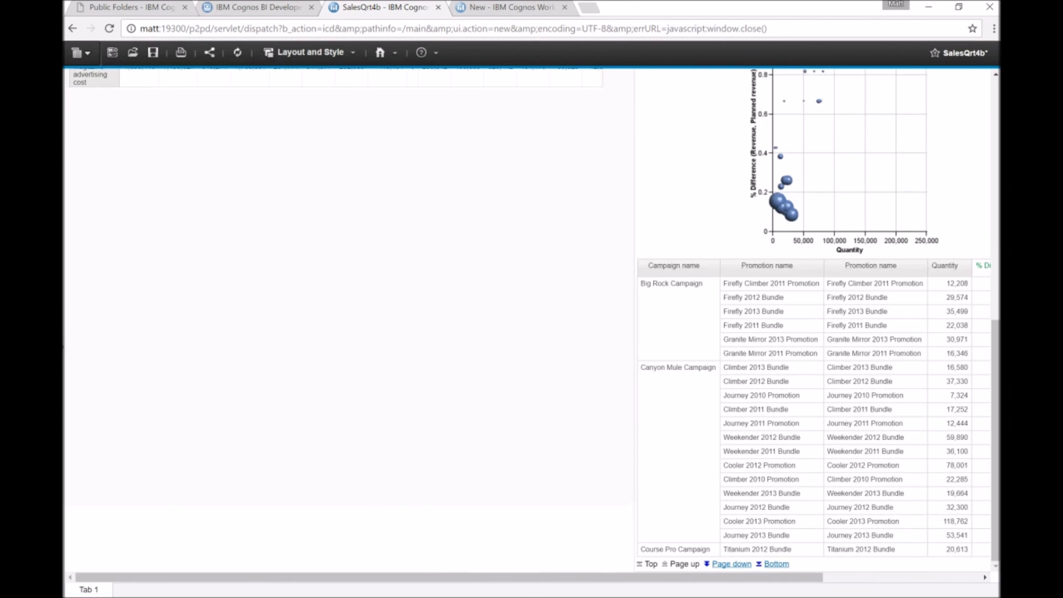
{"action": "scroll", "coordinate": [532, 321], "scroll_direction": "up", "scroll_amount": 3}
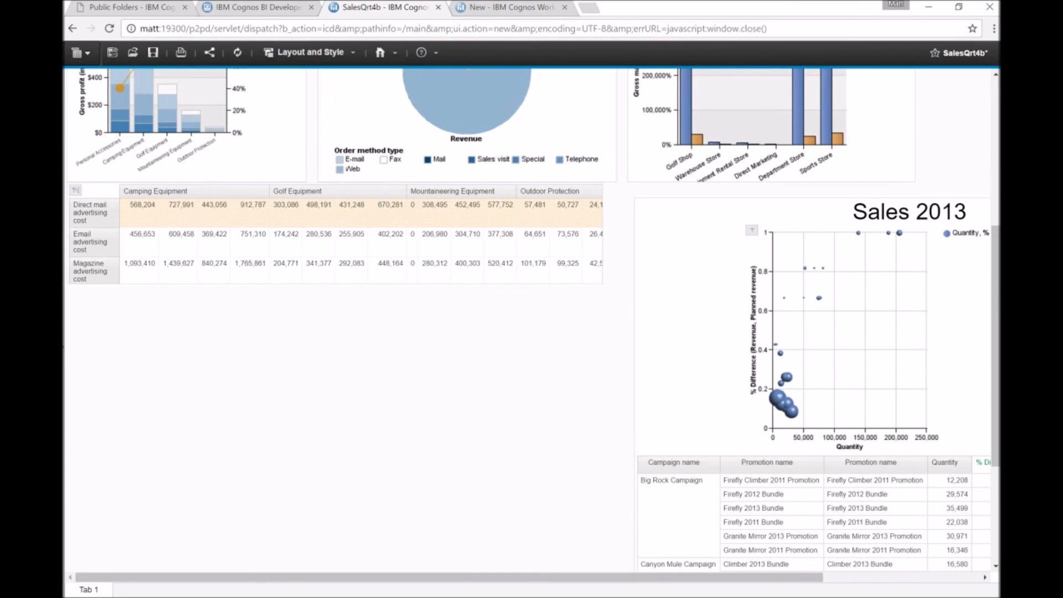
{"action": "left_click", "coordinate": [909, 212]}
{"action": "left_click_drag", "start_coordinate": [941, 189], "coordinate": [374, 281]}
{"action": "key", "text": "Up"}
{"action": "key", "text": "Up"}
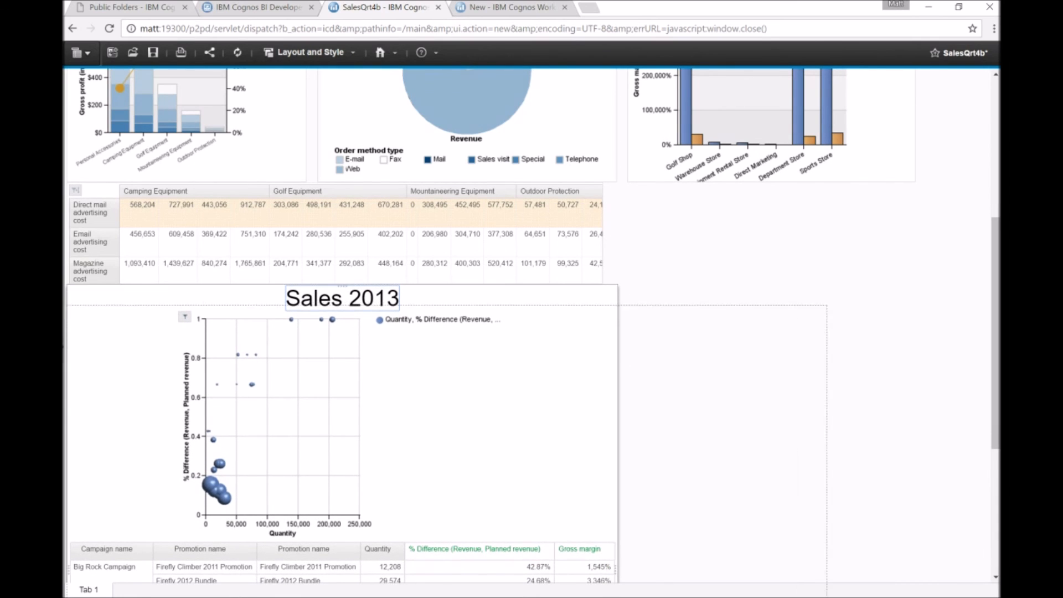
Widen the advertising cost crosstab widget so it stretches across the dashboard.
{"action": "left_click", "coordinate": [566, 240]}
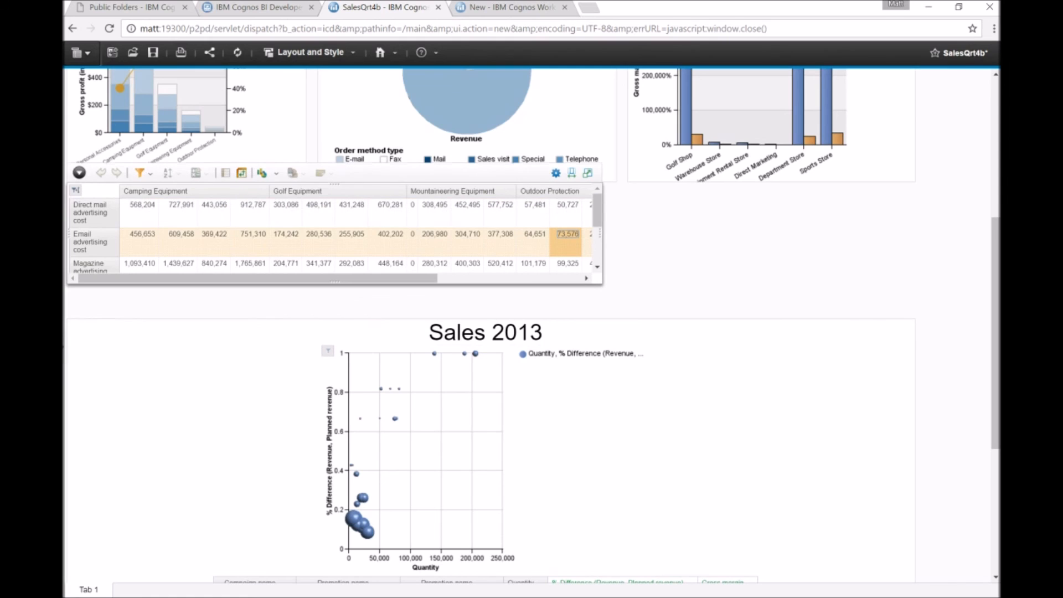
{"action": "left_click", "coordinate": [720, 244]}
{"action": "left_click", "coordinate": [591, 241]}
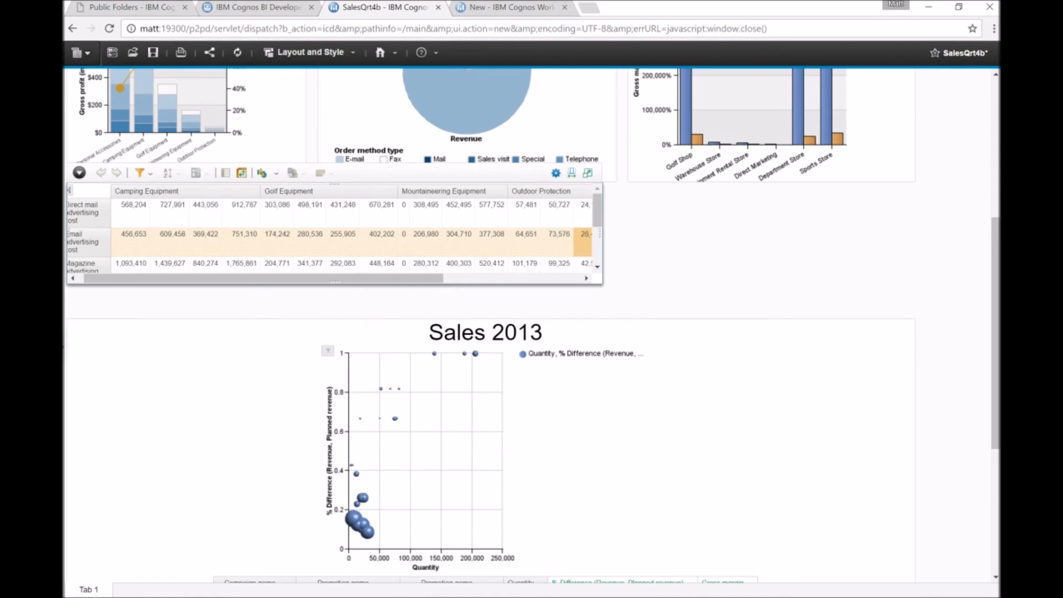
{"action": "left_click_drag", "start_coordinate": [600, 233], "coordinate": [913, 233]}
{"action": "scroll", "coordinate": [490, 326], "scroll_direction": "up", "scroll_amount": 5}
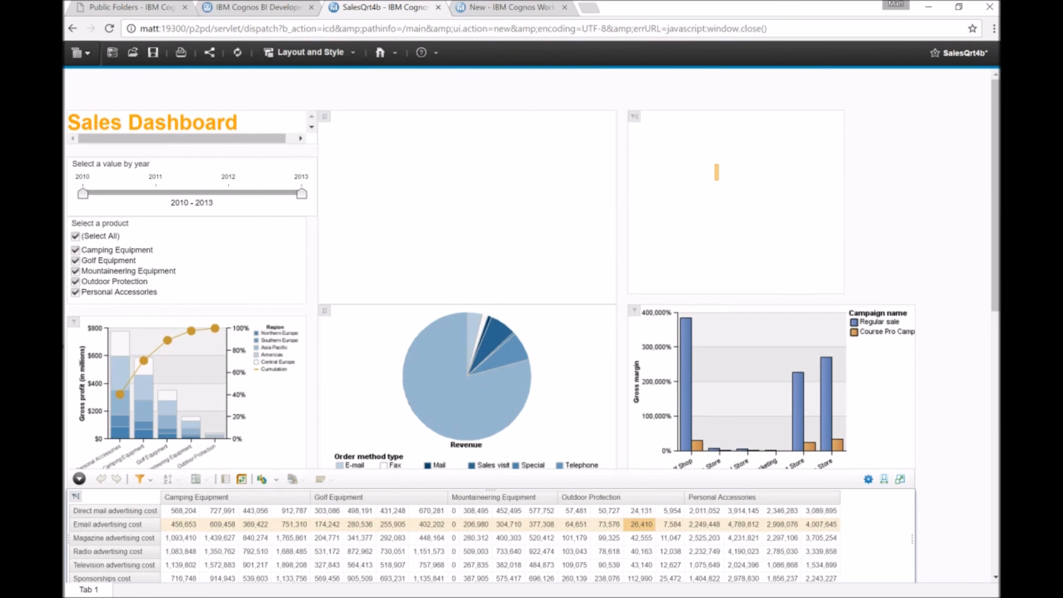
{"action": "scroll", "coordinate": [490, 327], "scroll_direction": "down", "scroll_amount": 7}
{"action": "scroll", "coordinate": [490, 327], "scroll_direction": "up", "scroll_amount": 7}
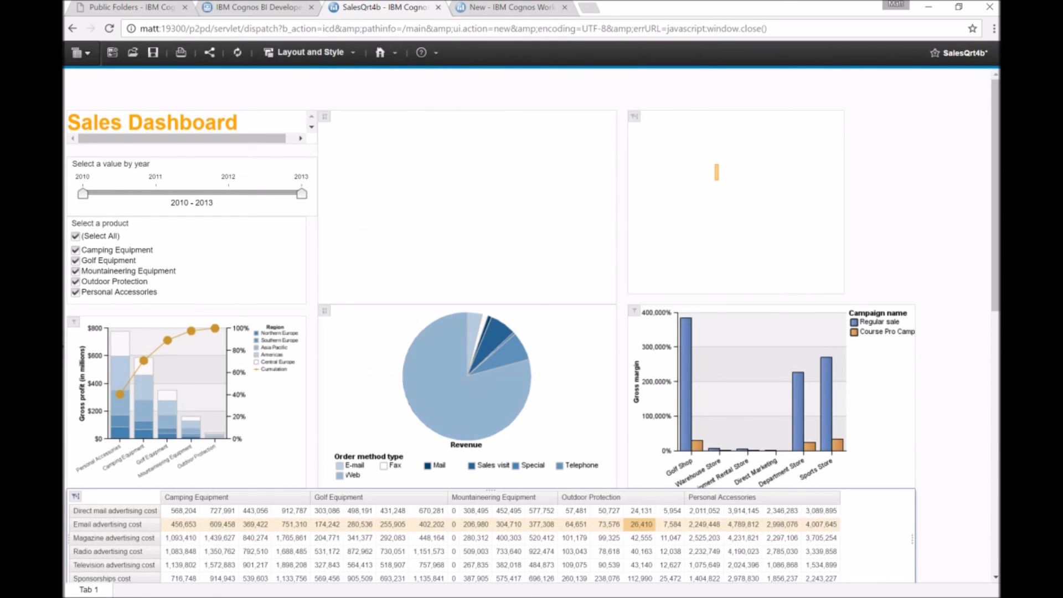